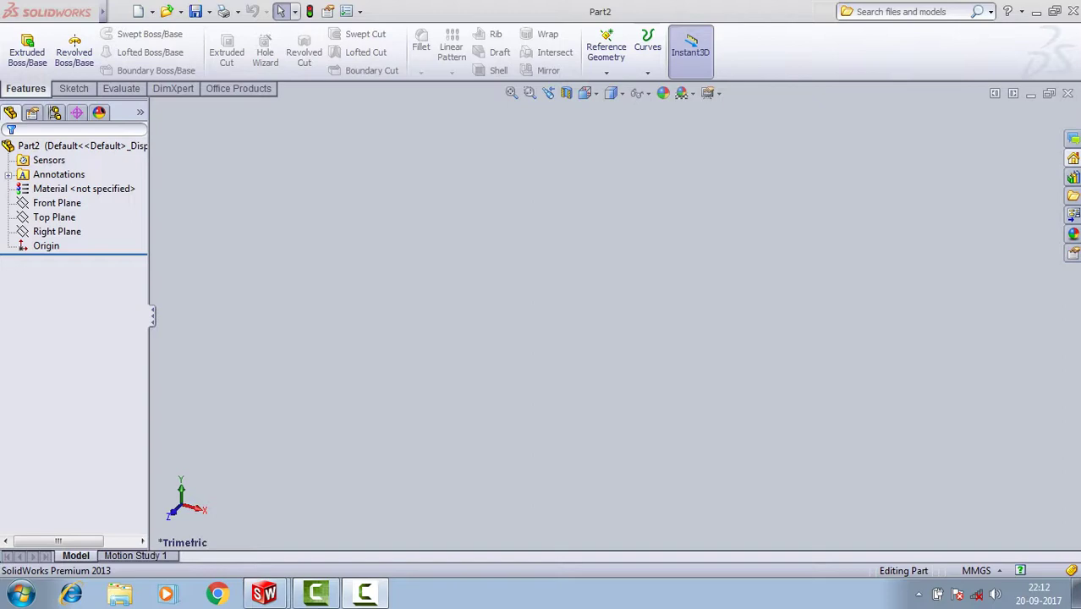
# Select the Front Plane, view it face-on, and pick the Centerline tool.
pyautogui.click(57, 203)
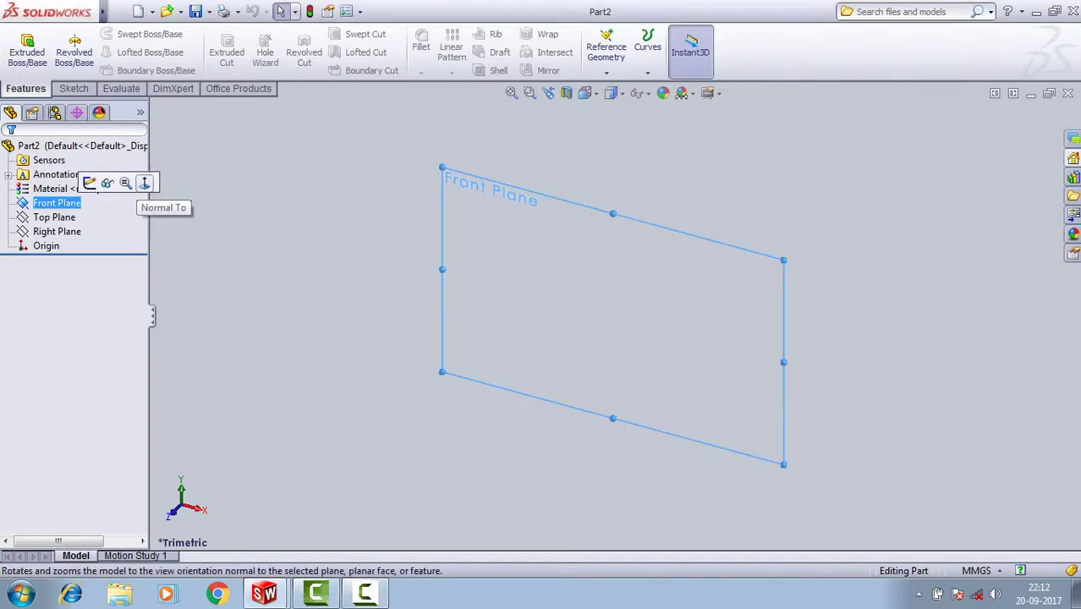
pyautogui.click(144, 181)
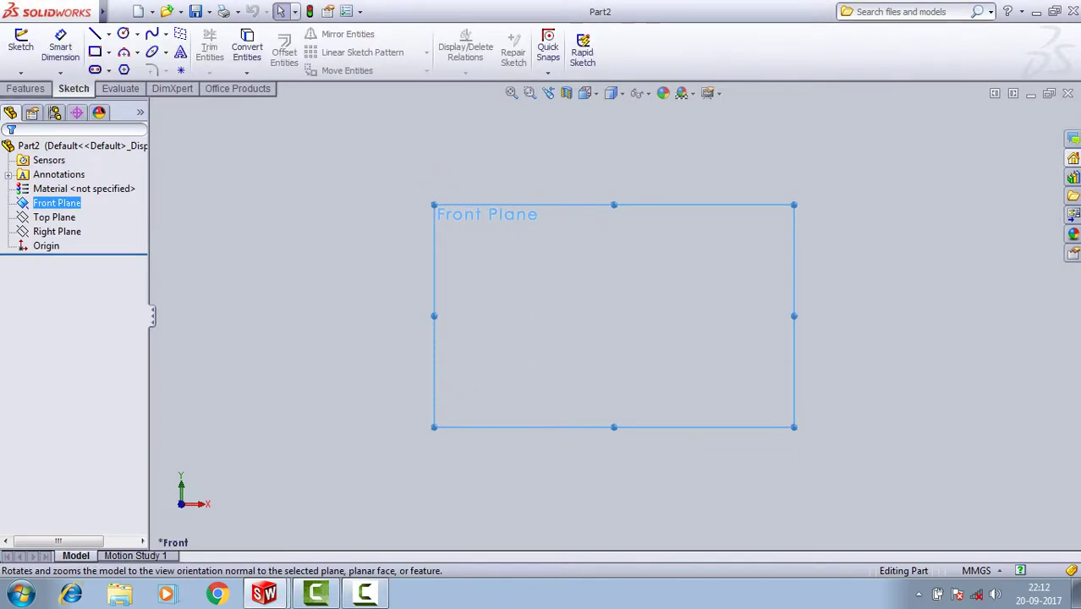
pyautogui.click(109, 34)
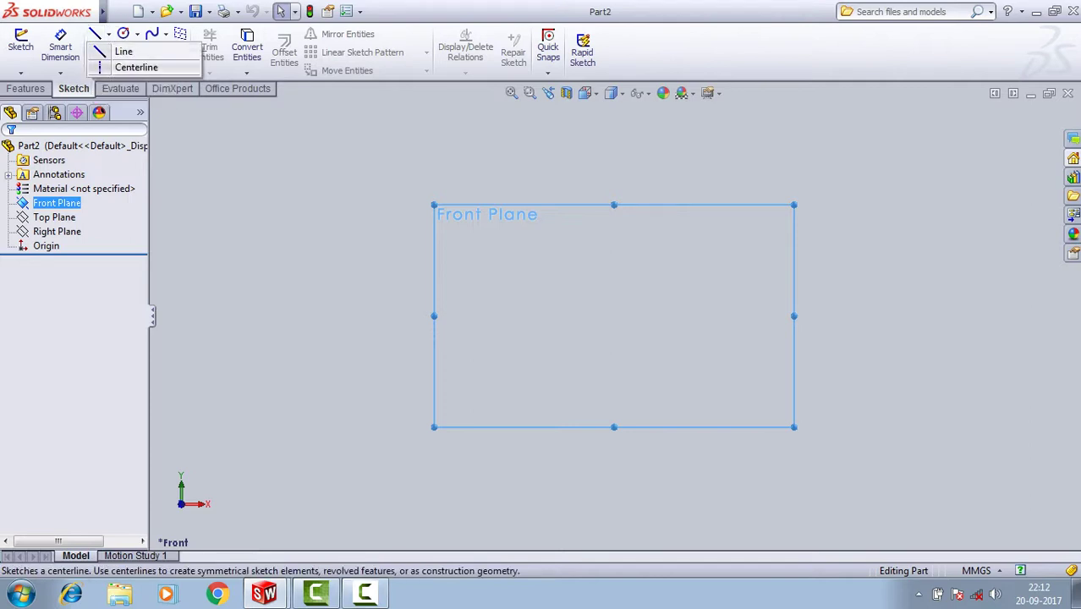
pyautogui.click(97, 65)
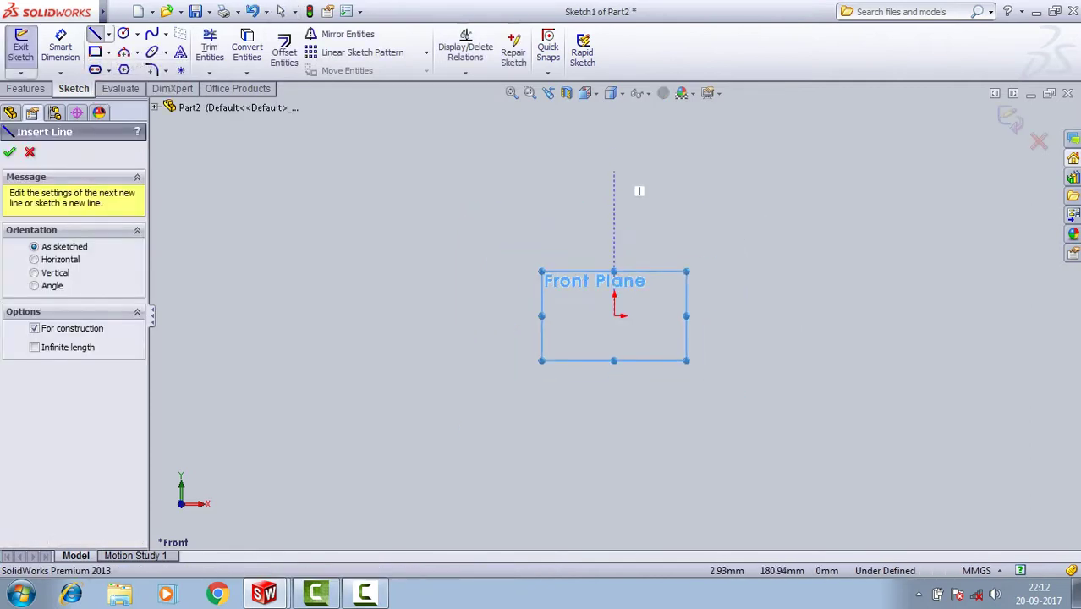
# Draw a vertical centreline through the sketch origin.
pyautogui.click(614, 115)
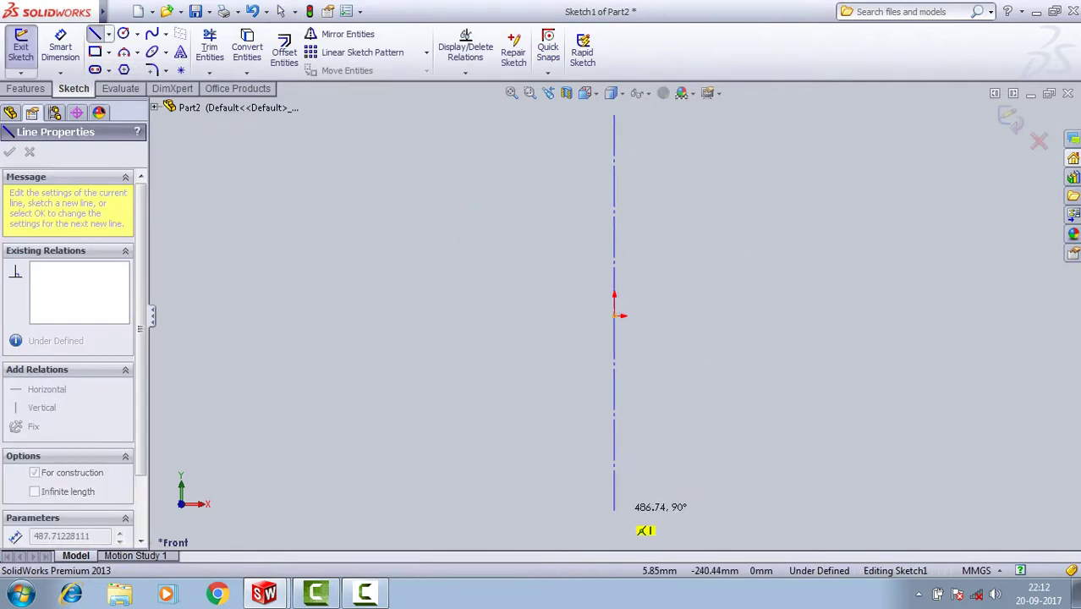
pyautogui.click(614, 524)
pyautogui.rightClick(415, 381)
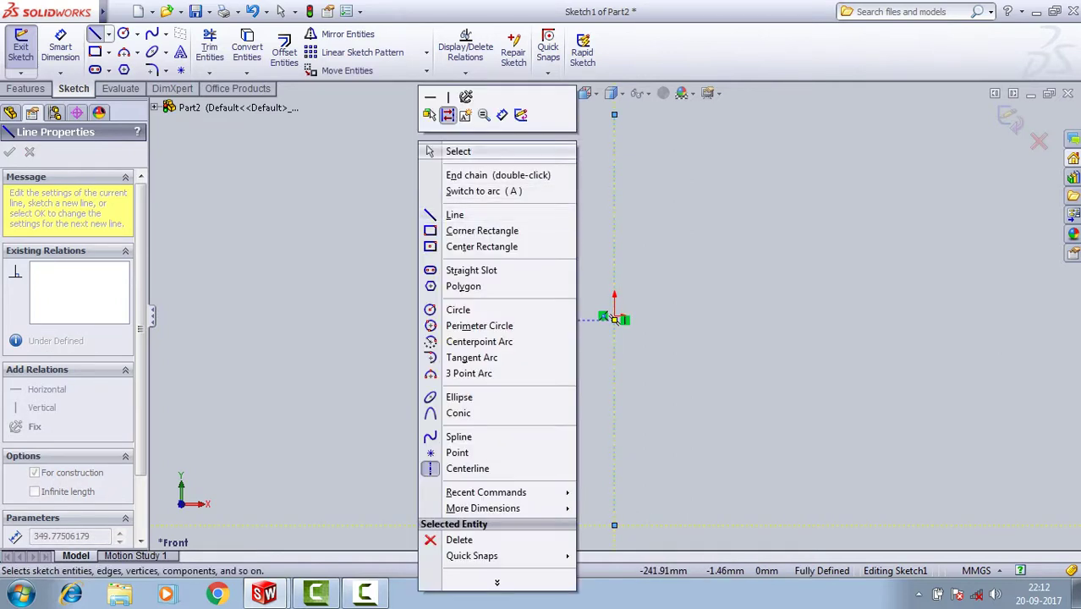
pyautogui.click(449, 150)
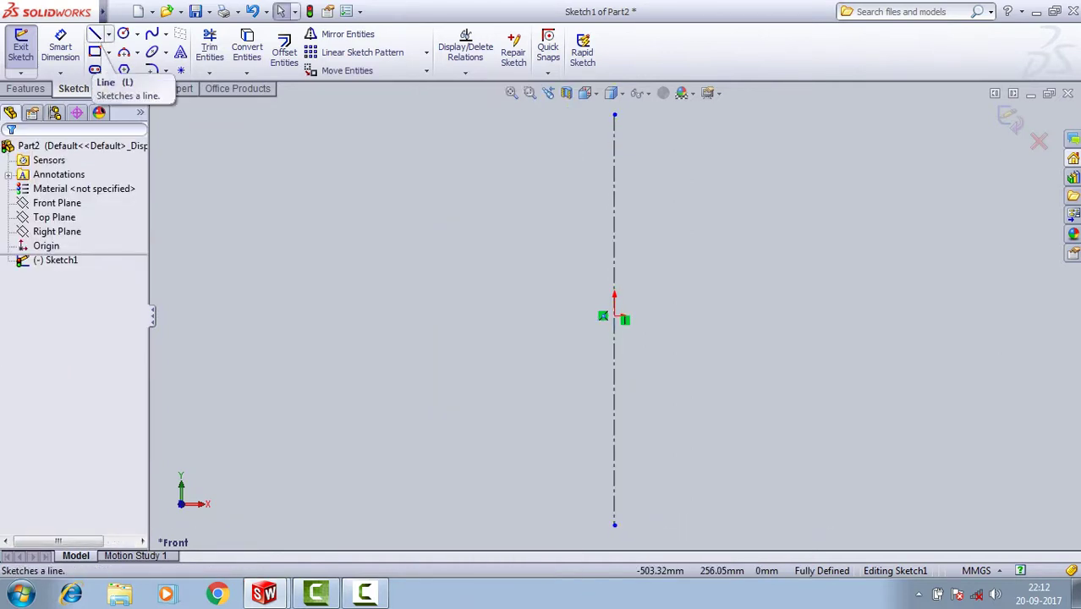
# Draw a horizontal centreline crossing the vertical one at the origin.
pyautogui.click(108, 34)
pyautogui.click(136, 67)
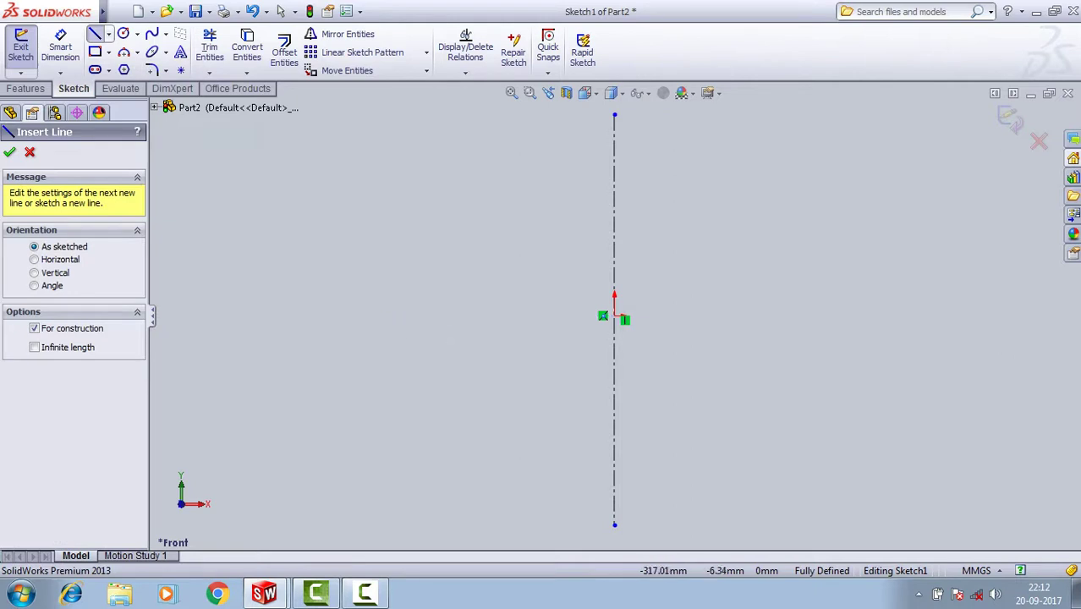
pyautogui.click(262, 315)
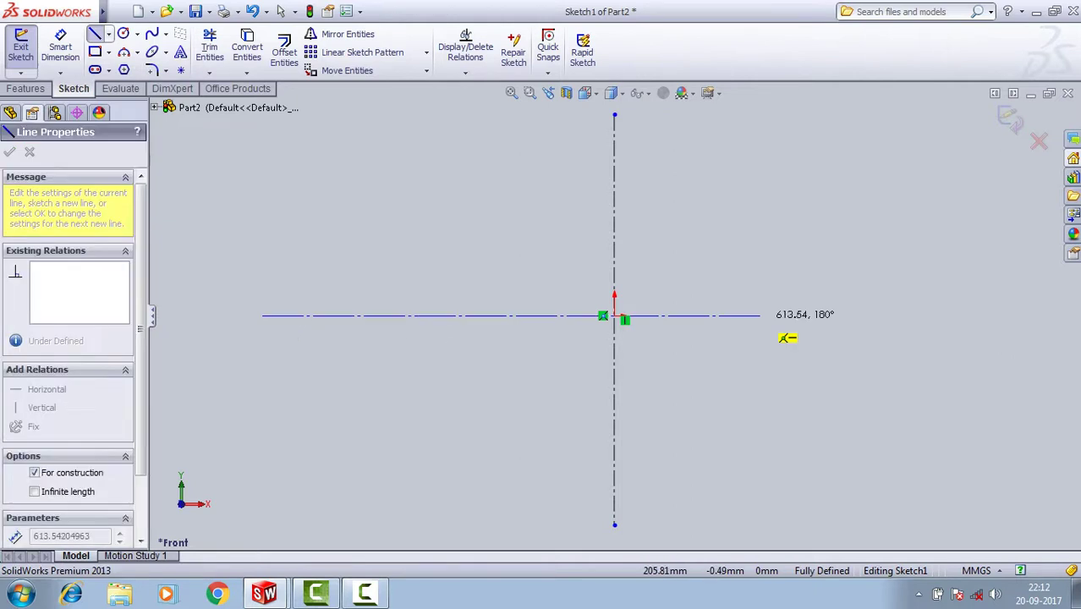
pyautogui.click(964, 315)
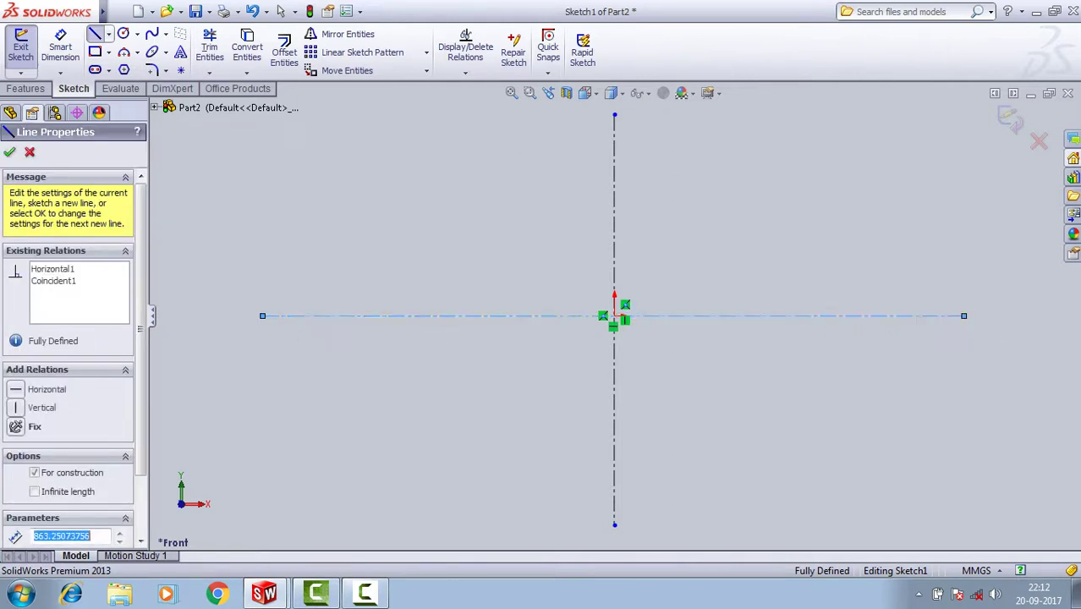
pyautogui.rightClick(726, 88)
pyautogui.click(761, 149)
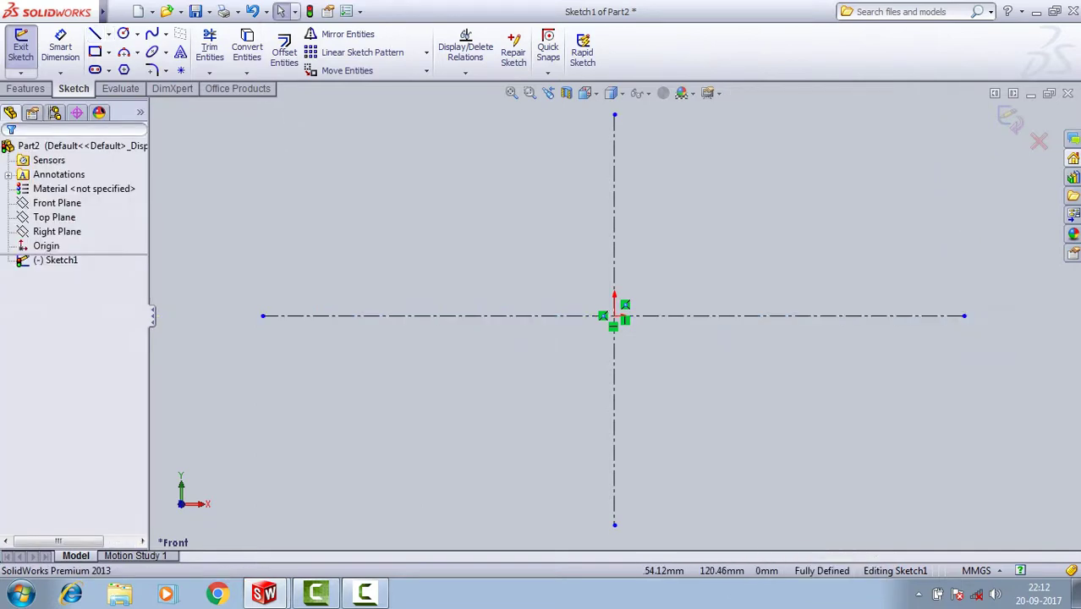
pyautogui.click(95, 34)
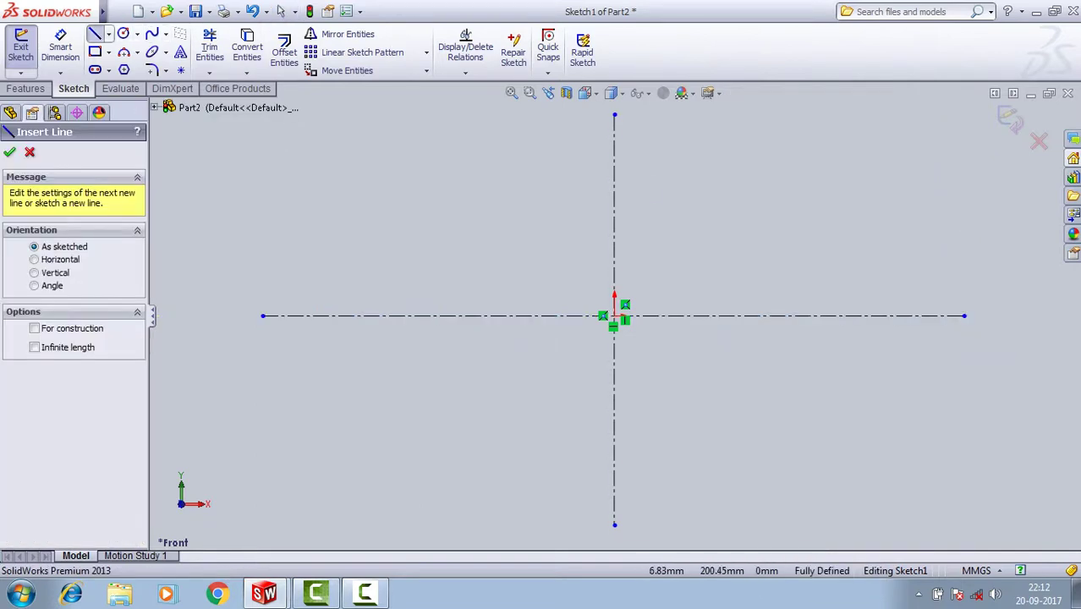
# Draw a short line from the vertical centreline and dimension its length to 55 mm.
pyautogui.click(614, 318)
pyautogui.click(615, 148)
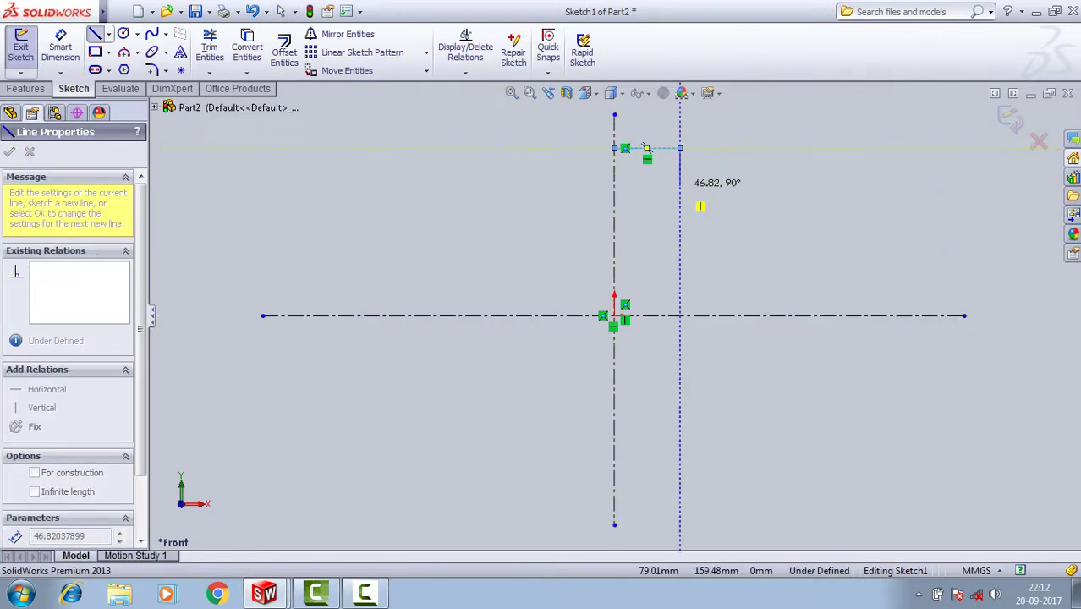
pyautogui.rightClick(680, 149)
pyautogui.click(717, 159)
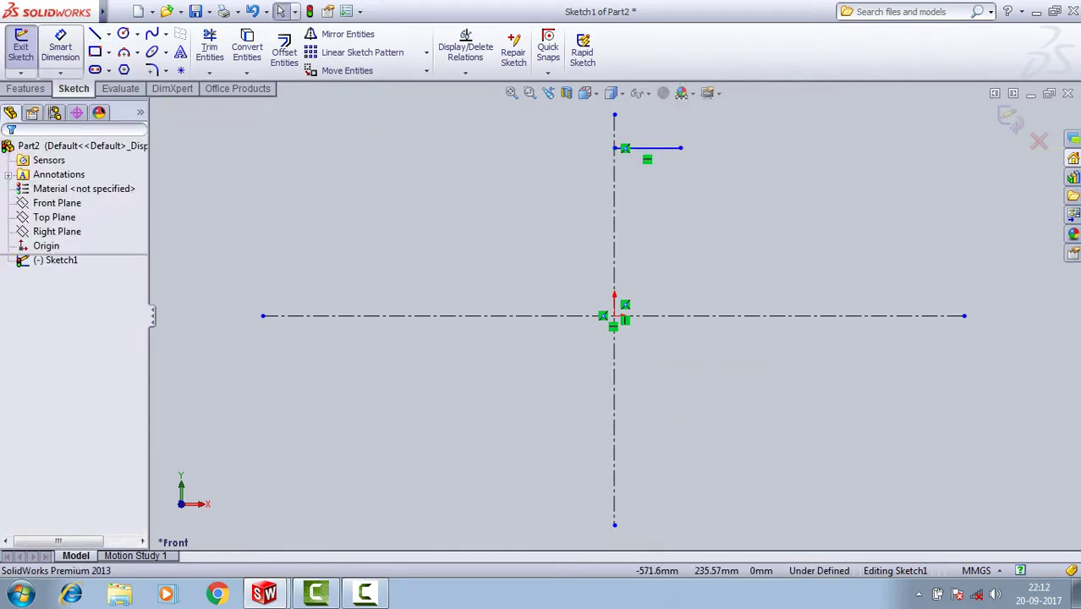
pyautogui.click(651, 149)
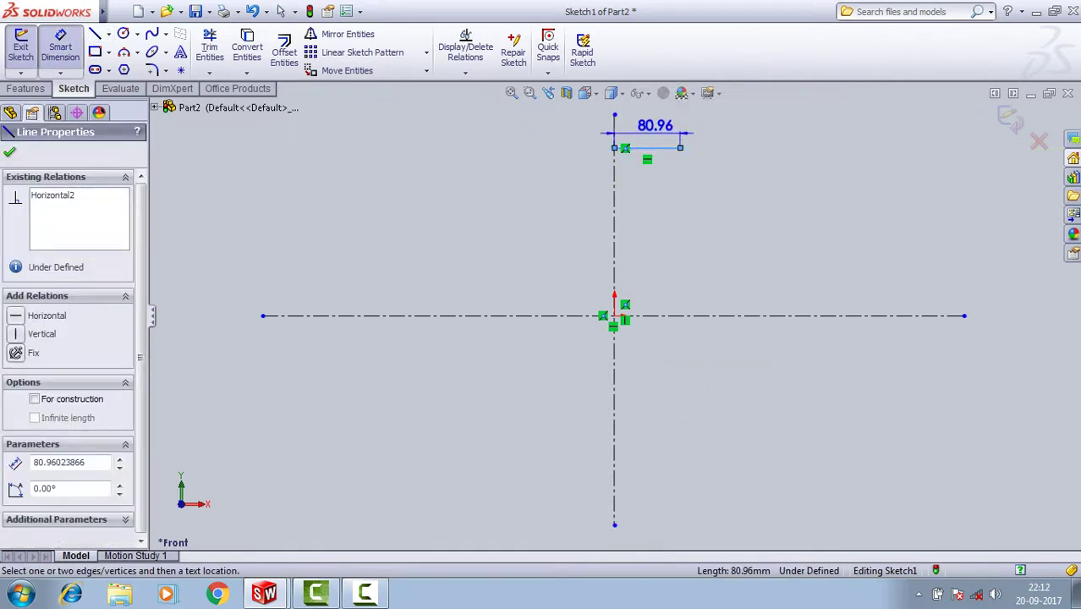
pyautogui.click(651, 121)
pyautogui.write('55')
pyautogui.press('Return')
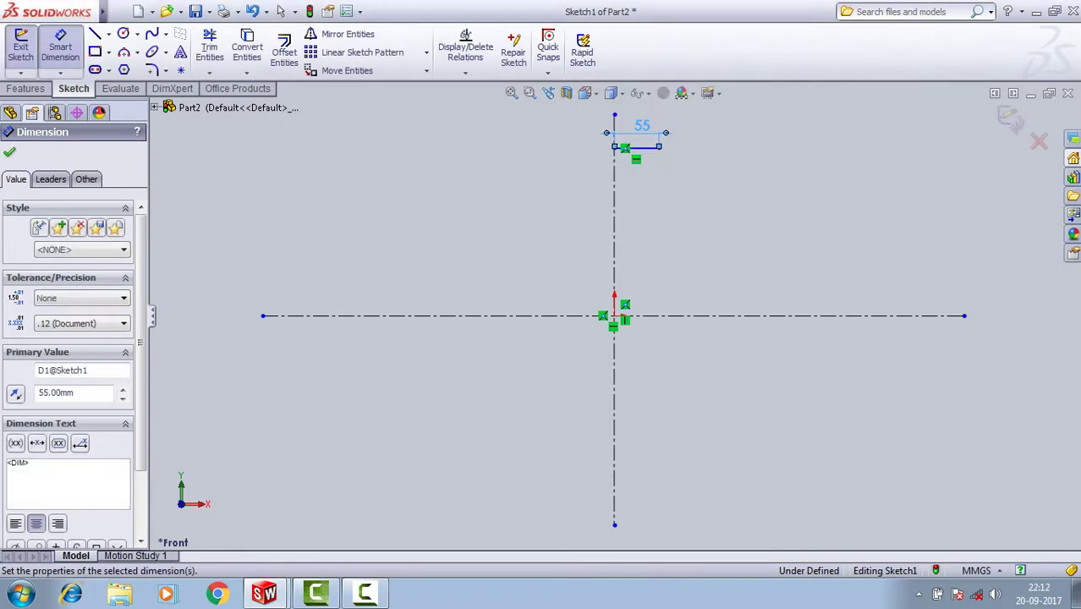
pyautogui.click(60, 47)
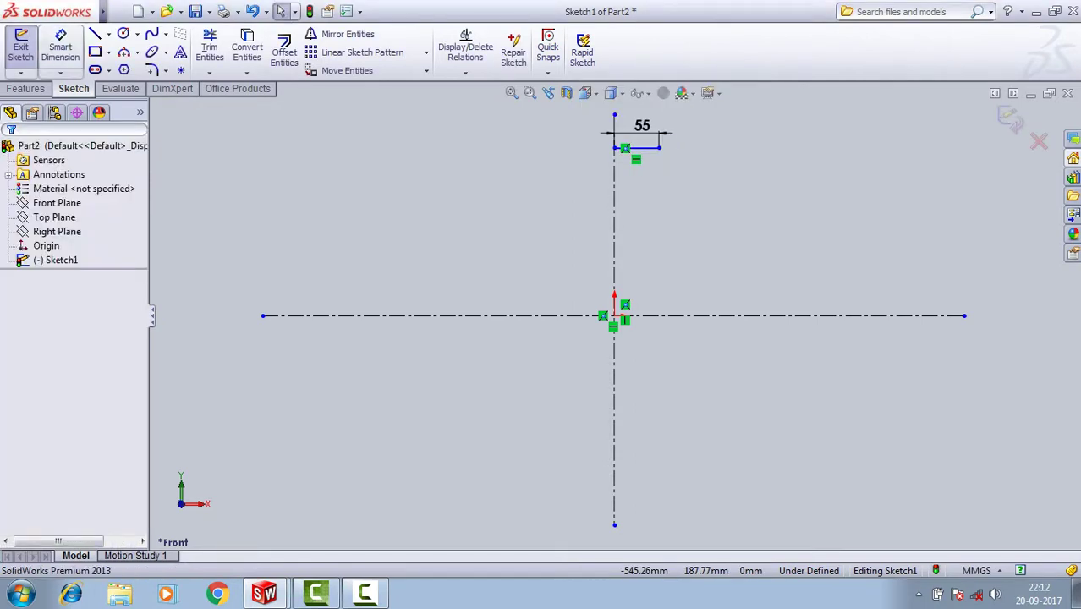
# Dimension the short line 200 mm above the horizontal centreline.
pyautogui.click(639, 315)
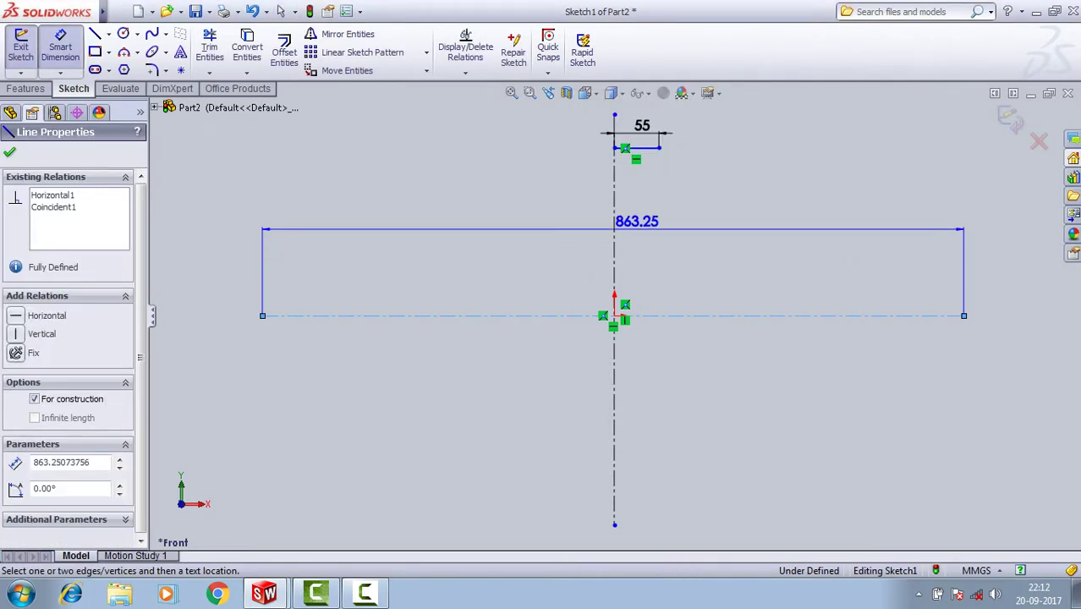
pyautogui.click(648, 148)
pyautogui.click(641, 213)
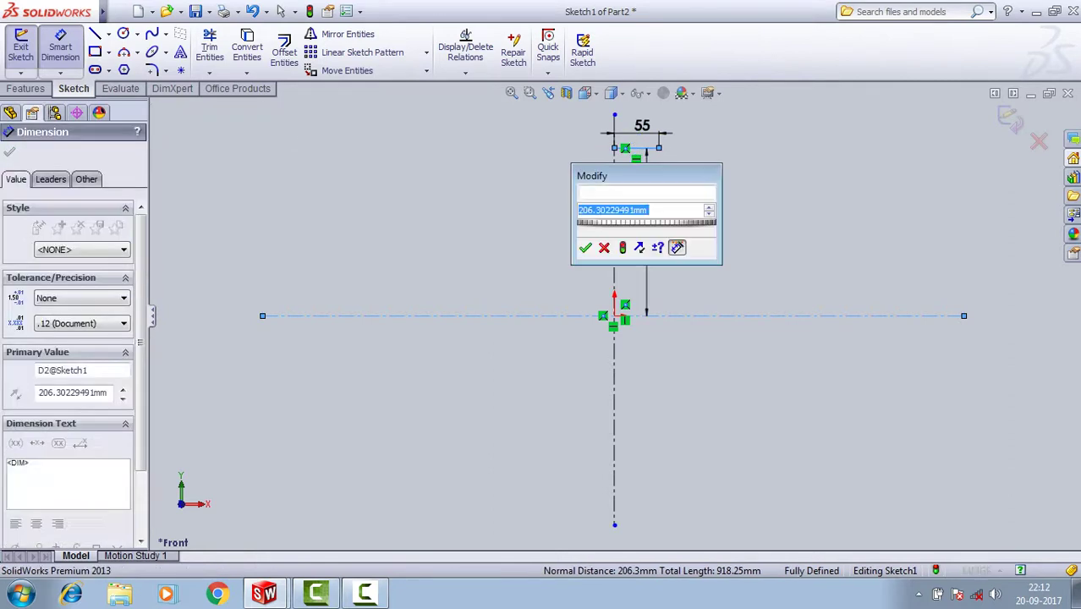
pyautogui.write('200')
pyautogui.press('Return')
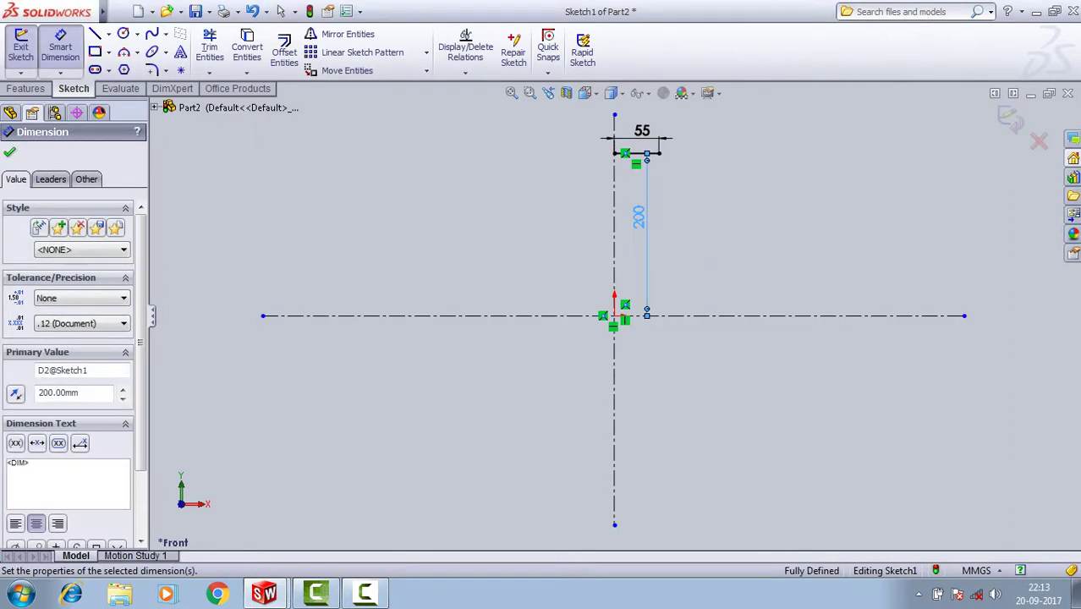
pyautogui.click(9, 152)
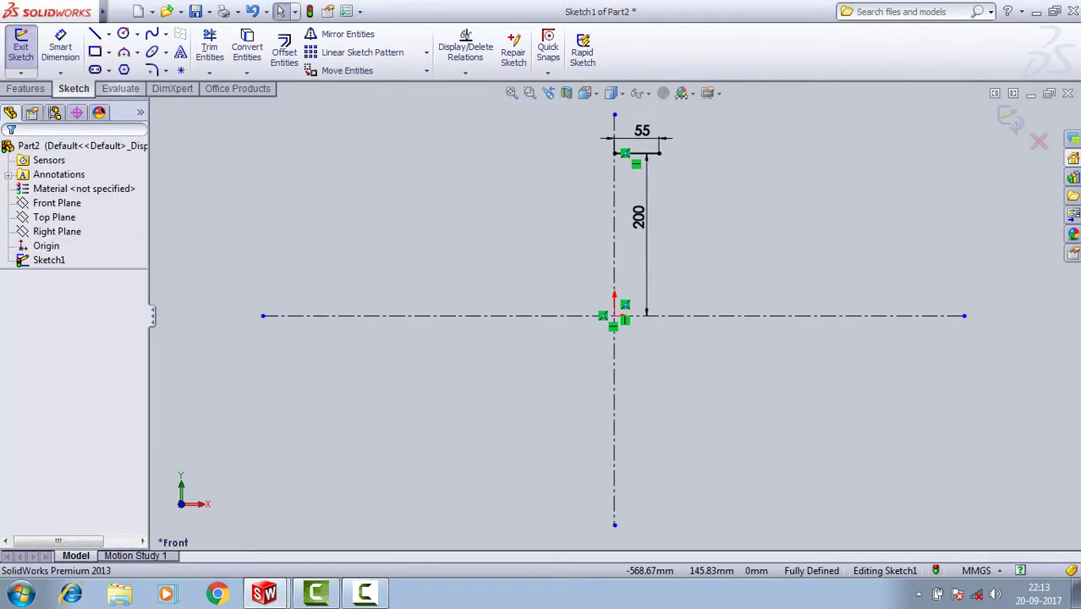
# Draw a short spline curving downward from the right end of the 55 mm line.
pyautogui.scroll(-1, 752, 143)
pyautogui.scroll(-1, 752, 143)
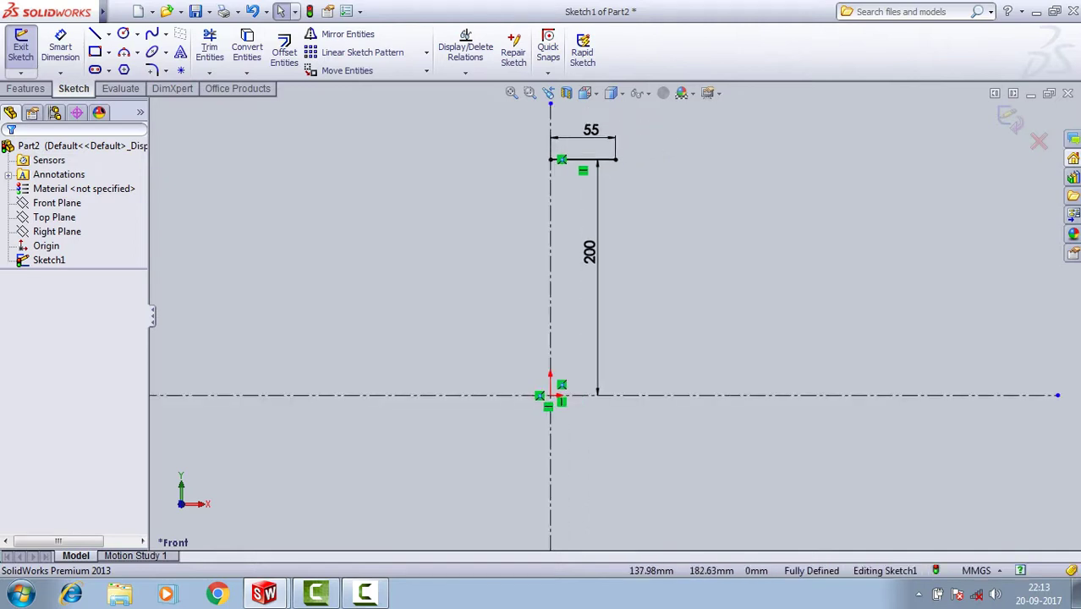
pyautogui.click(151, 33)
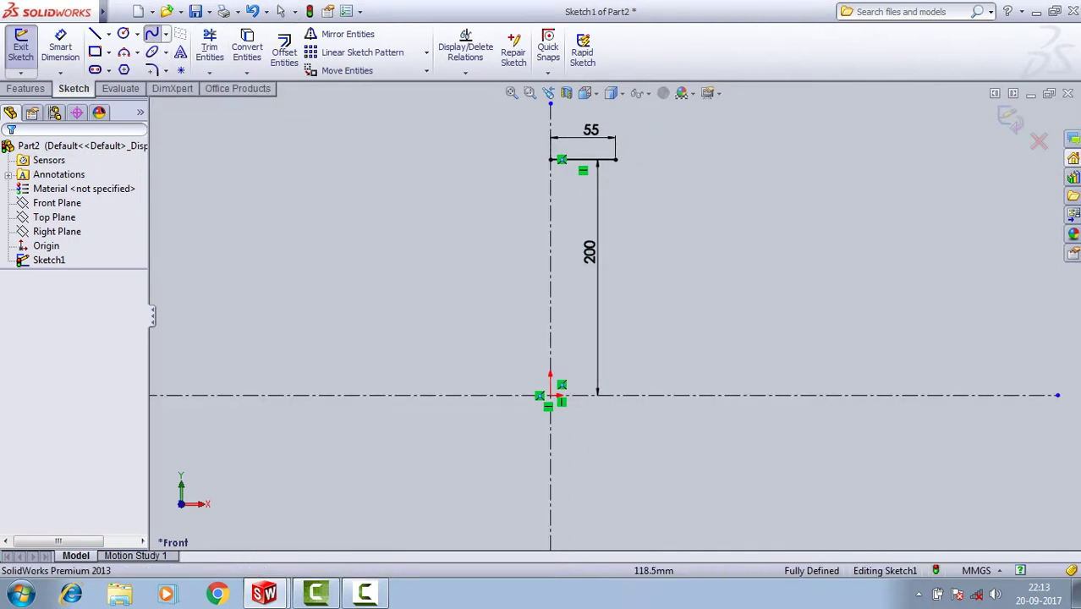
pyautogui.scroll(-1, 694, 151)
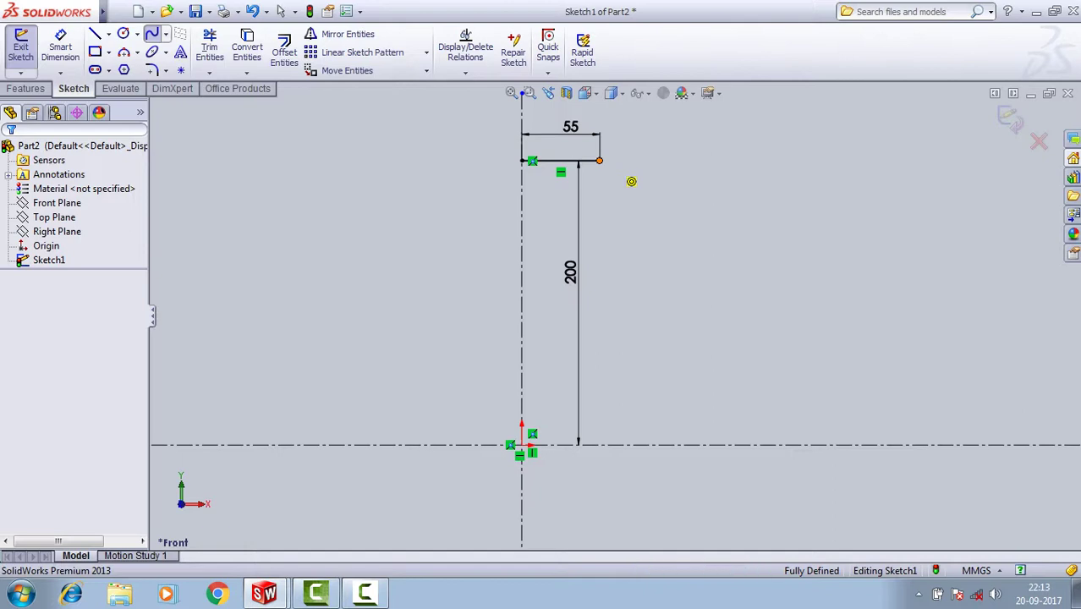
pyautogui.click(600, 160)
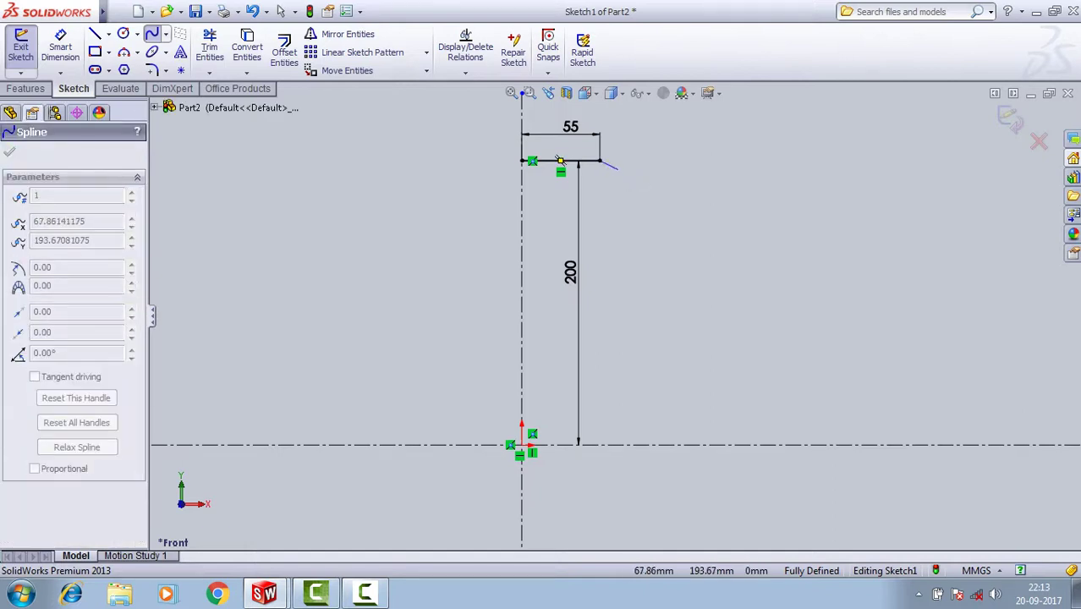
pyautogui.click(620, 166)
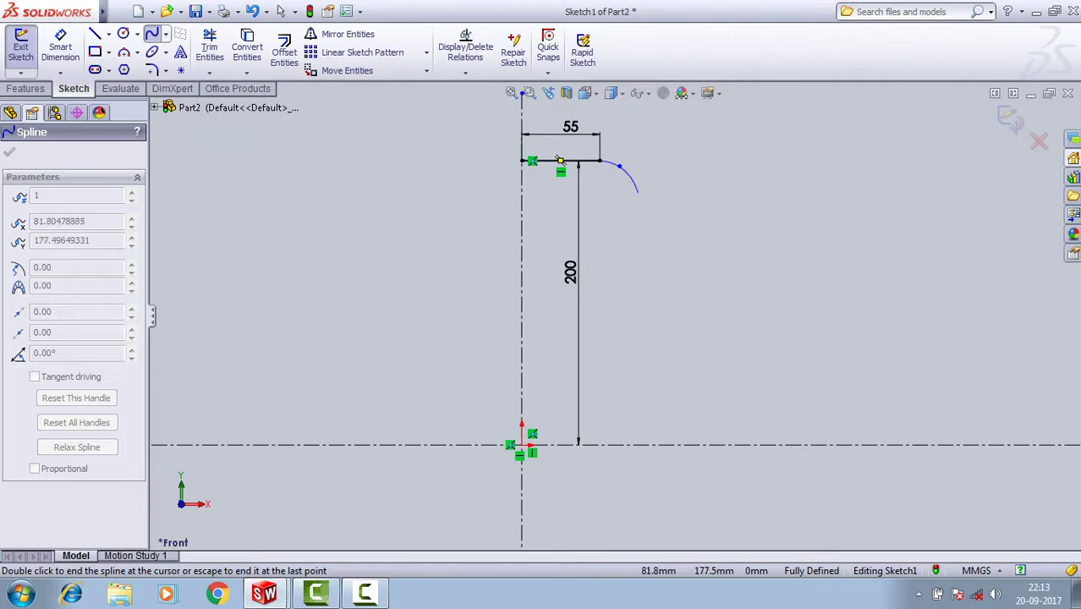
pyautogui.rightClick(637, 191)
pyautogui.click(668, 203)
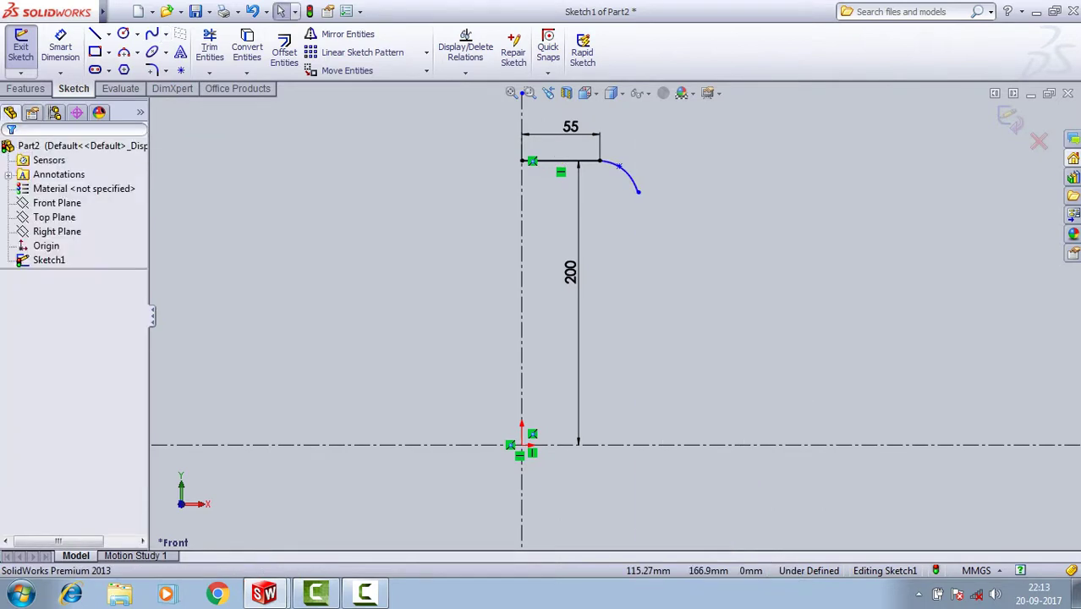
pyautogui.click(95, 33)
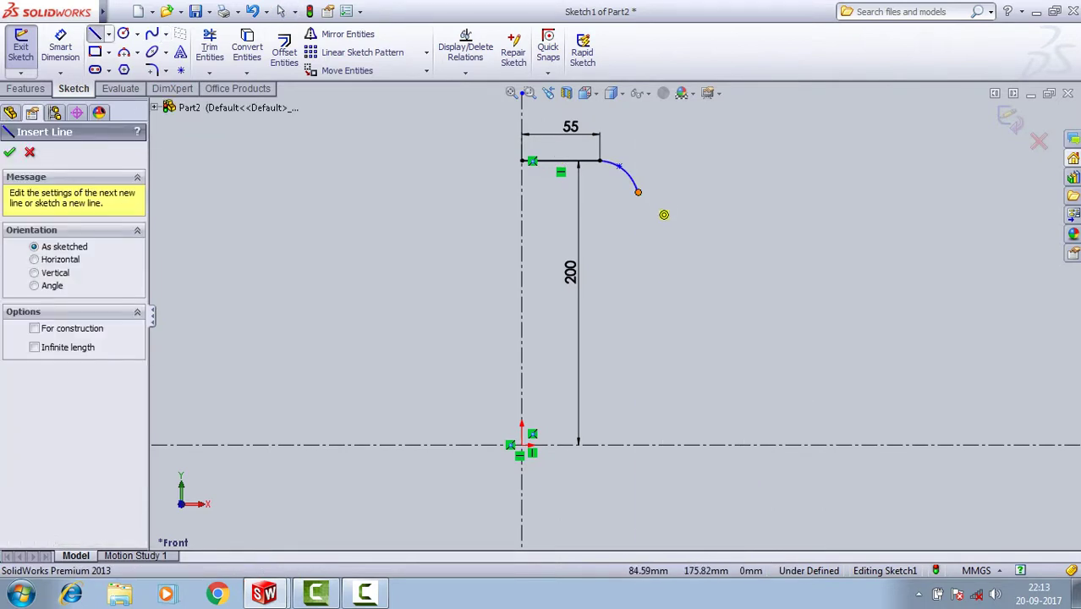
# Draw a short vertical line down from the spline's lower end.
pyautogui.click(638, 192)
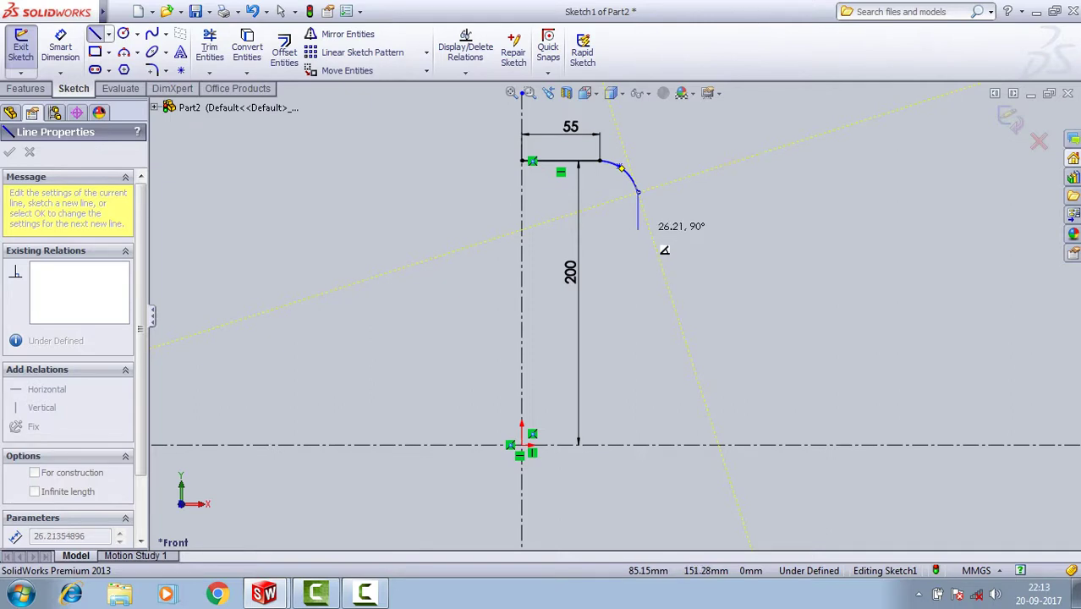
pyautogui.click(637, 227)
pyautogui.rightClick(675, 227)
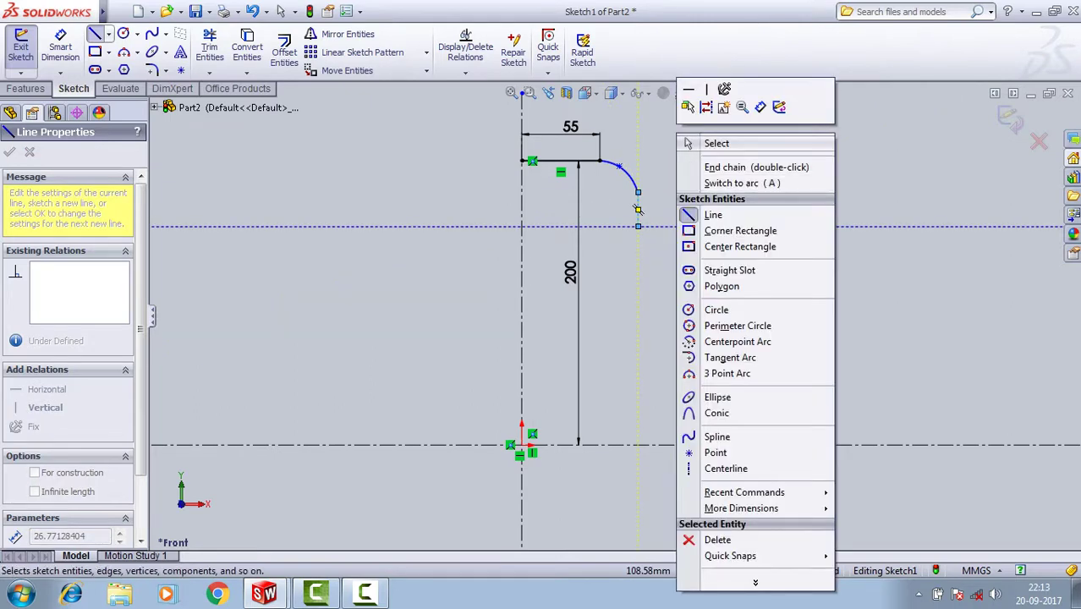
pyautogui.click(693, 142)
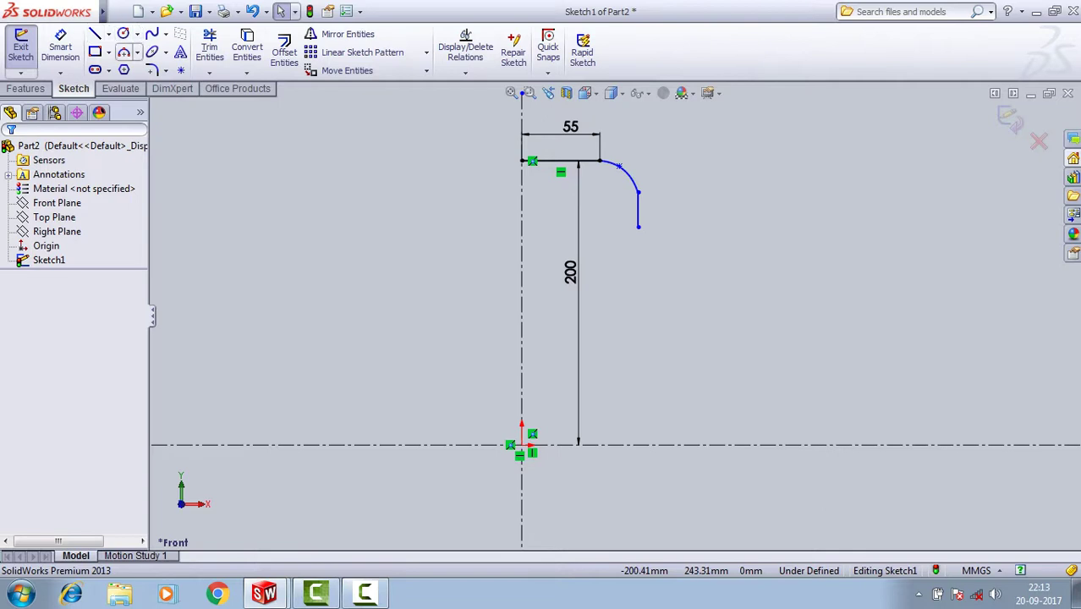
# Add an inward-bowing 3-point arc below the vertical line, then a short end line.
pyautogui.click(123, 51)
pyautogui.click(638, 228)
pyautogui.click(638, 255)
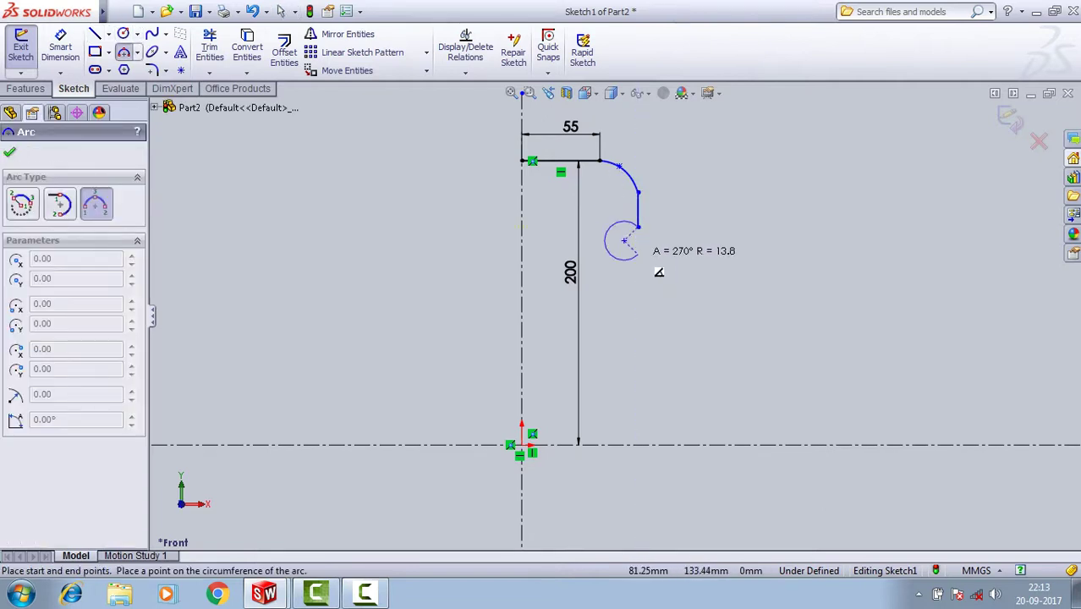
pyautogui.scroll(-2, 651, 271)
pyautogui.scroll(-3, 651, 271)
pyautogui.scroll(-3, 542, 355)
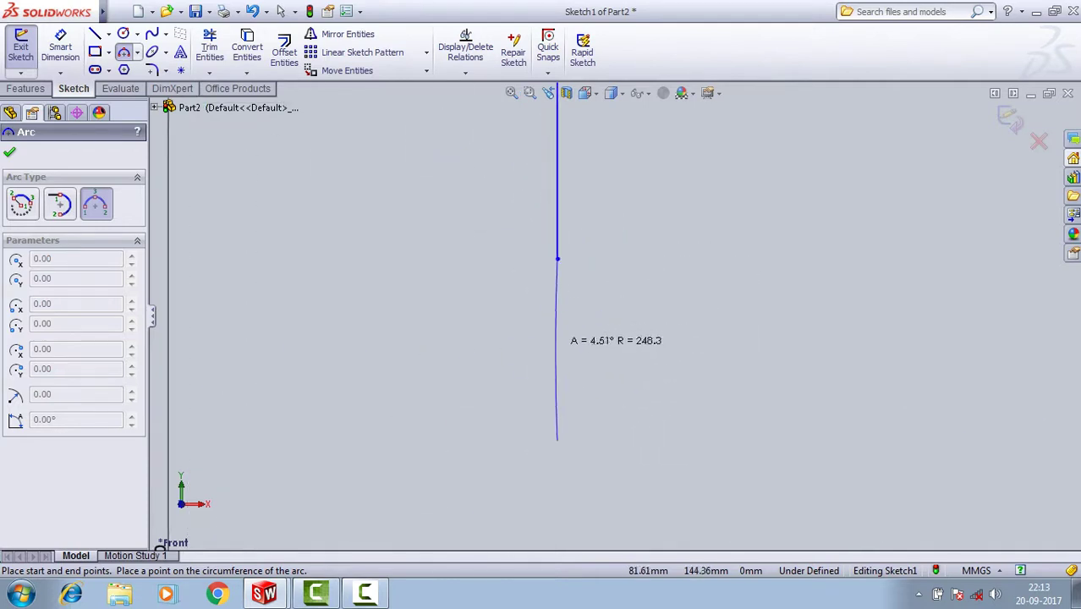
pyautogui.click(520, 349)
pyautogui.rightClick(519, 350)
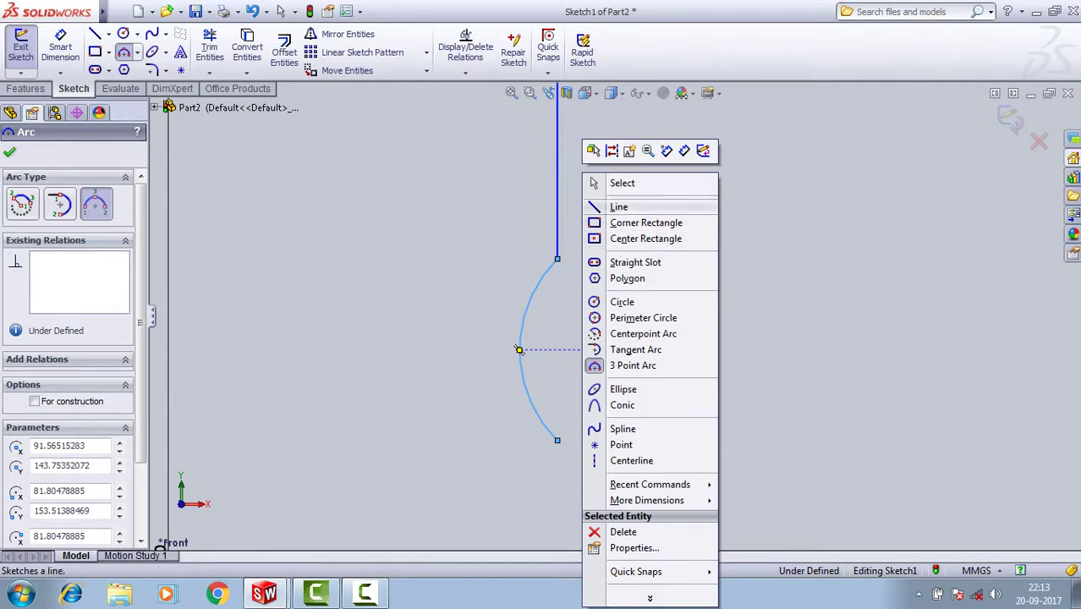
pyautogui.scroll(5, 622, 325)
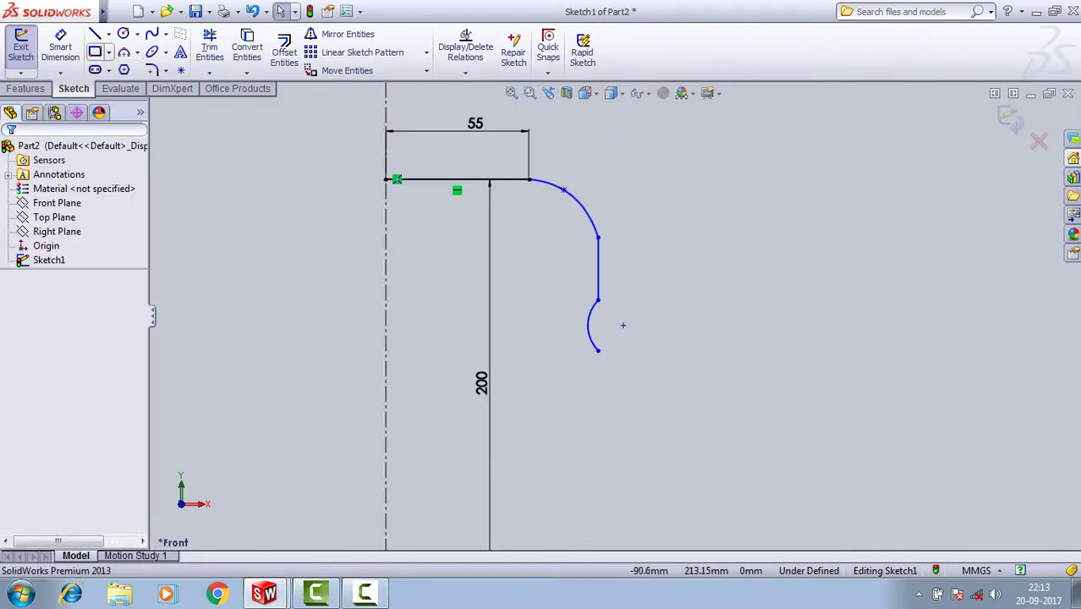
pyautogui.click(623, 325)
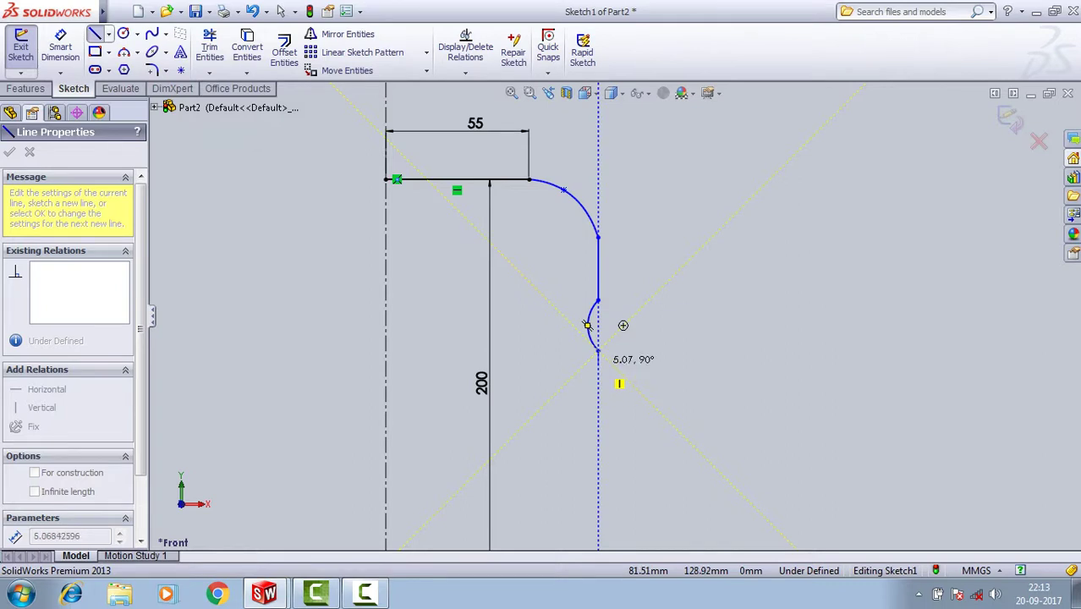
pyautogui.rightClick(598, 357)
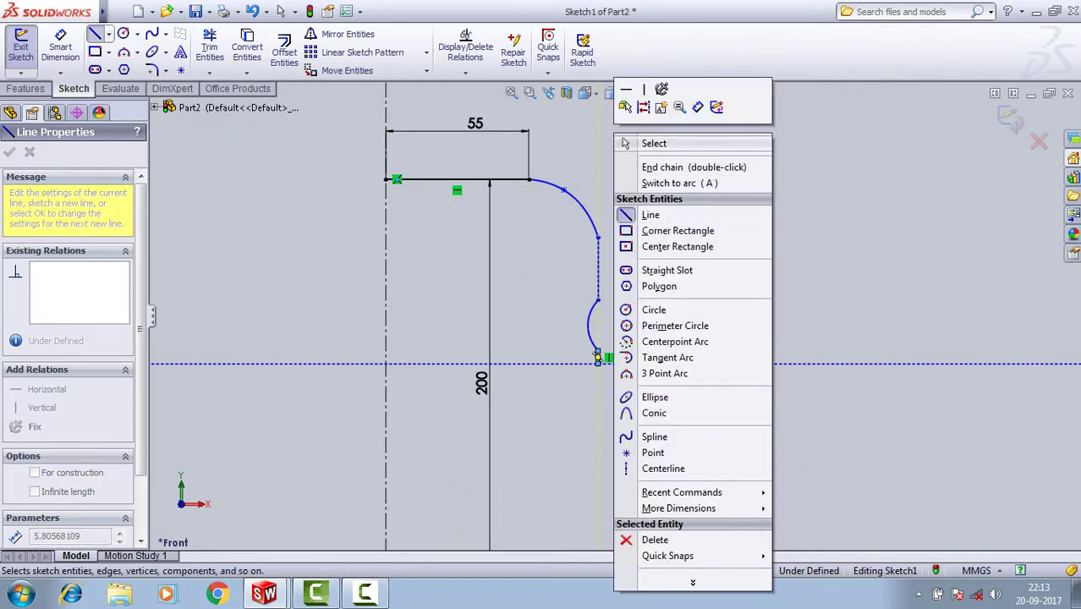
pyautogui.press('Escape')
pyautogui.press('Escape')
# Mirror the whole half profile about the vertical centreline.
pyautogui.scroll(2, 623, 323)
pyautogui.scroll(-1, 626, 306)
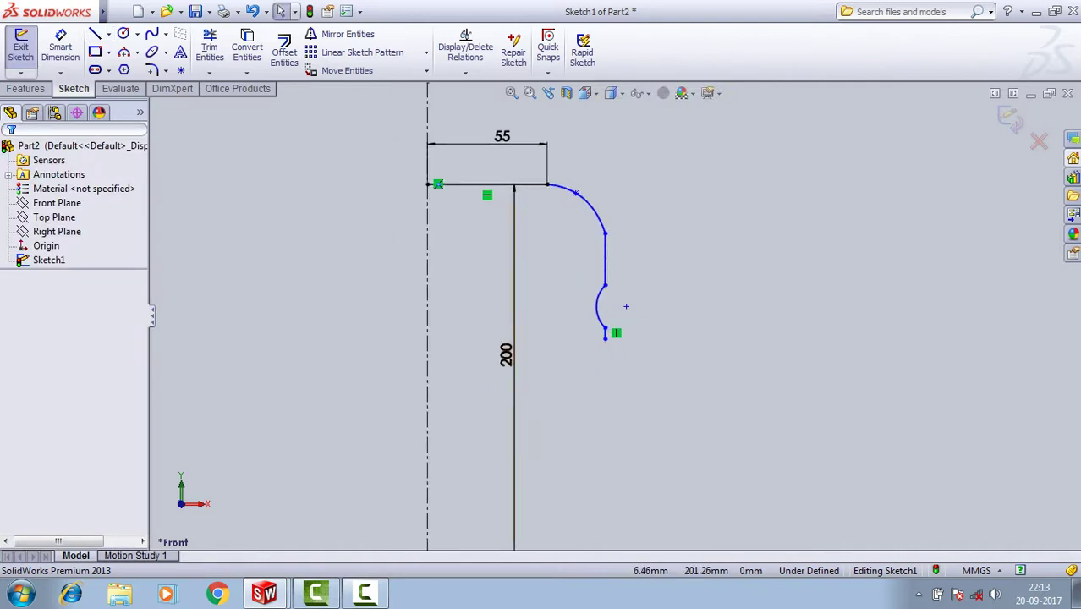
pyautogui.click(342, 34)
pyautogui.moveTo(699, 151); pyautogui.dragTo(469, 369)
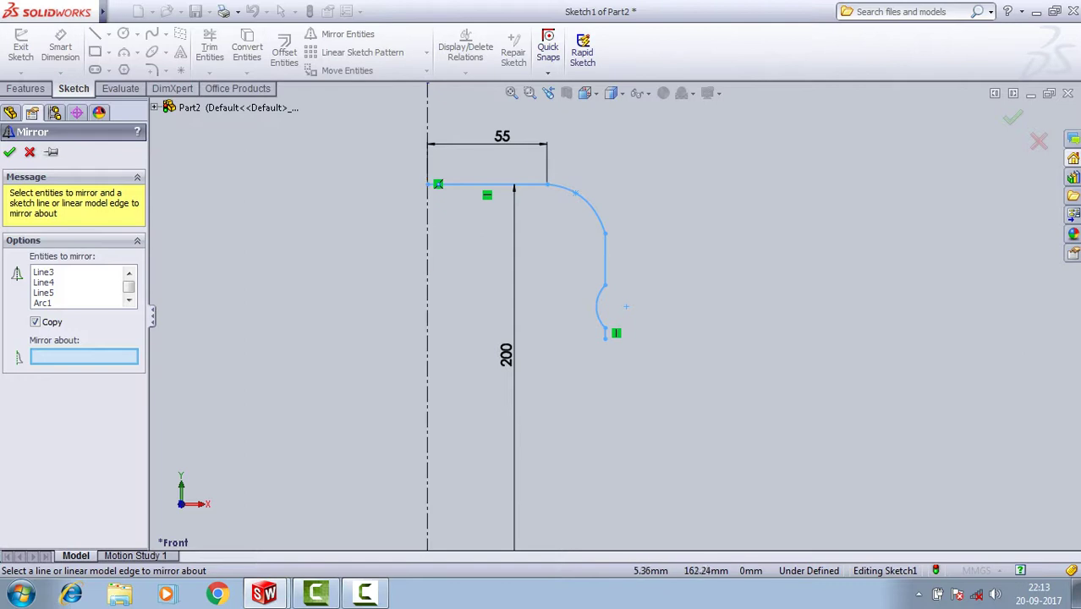
pyautogui.click(428, 289)
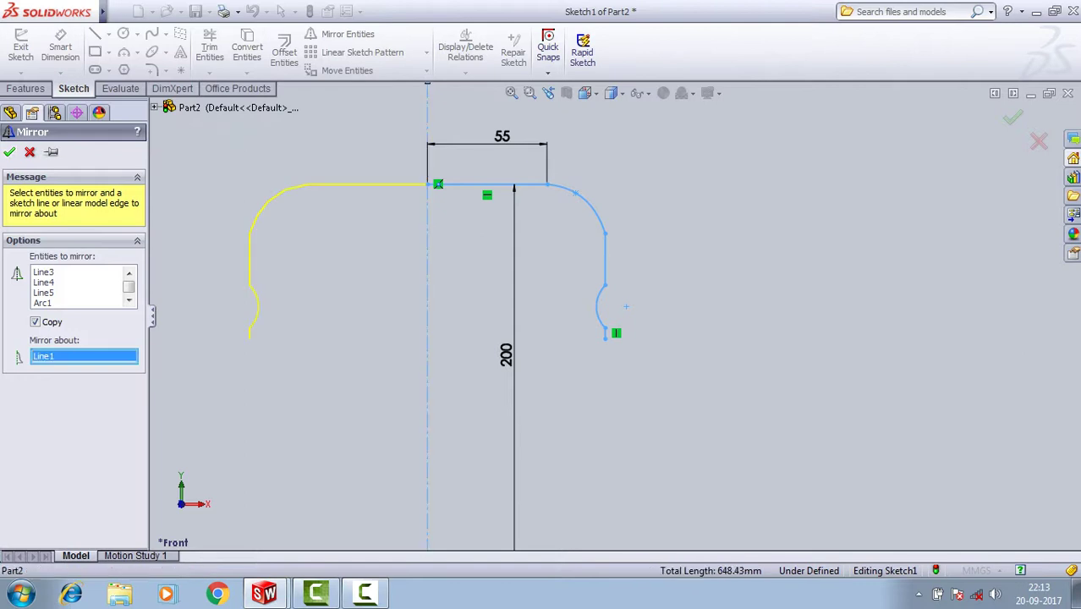
pyautogui.click(9, 151)
# Offset the profile chain 15 mm inward to form the wall.
pyautogui.click(284, 52)
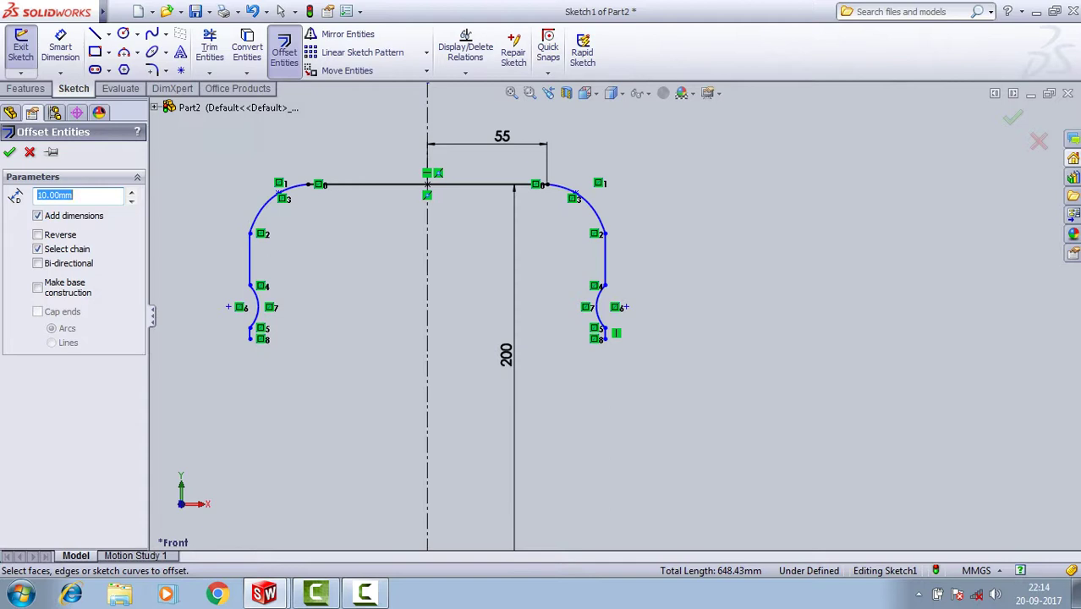
pyautogui.click(229, 307)
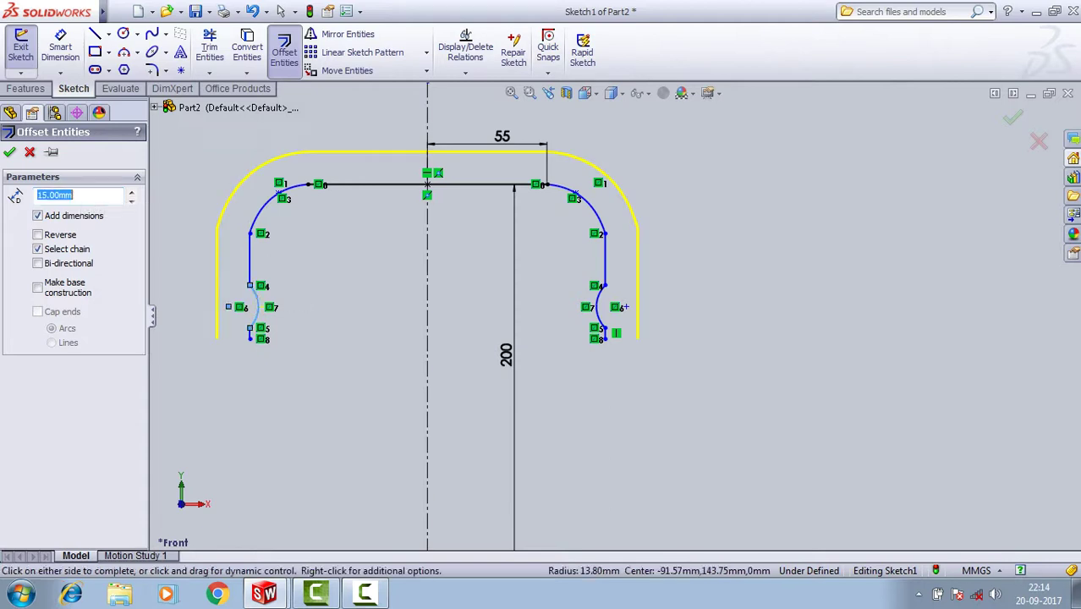
pyautogui.click(626, 307)
pyautogui.scroll(-2, 178, 369)
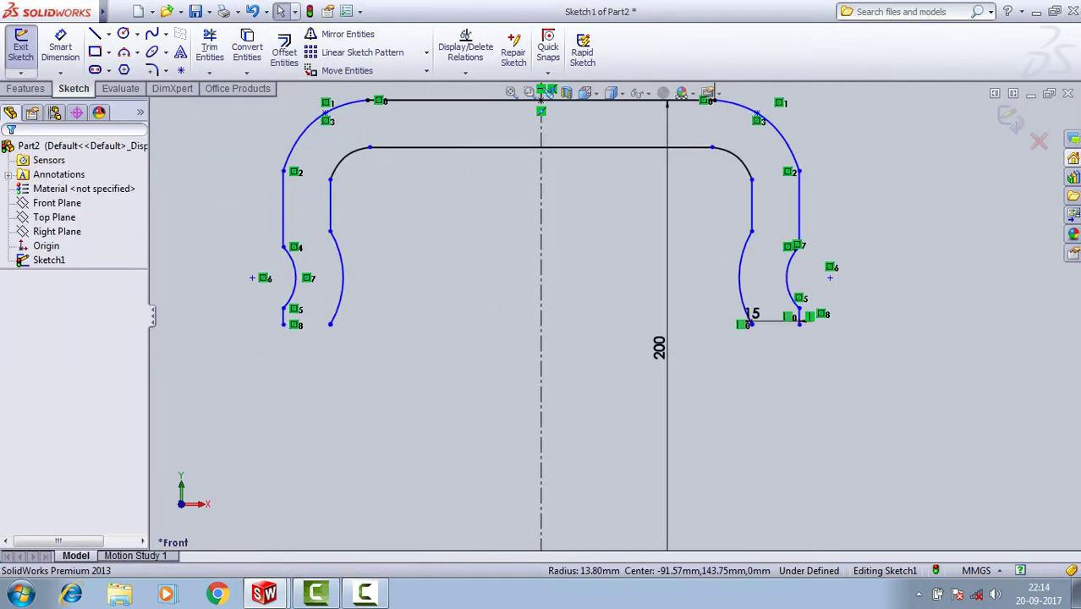
# Draw a horizontal line joining the left and right bottom ends.
pyautogui.press('l')
pyautogui.scroll(-2, 371, 363)
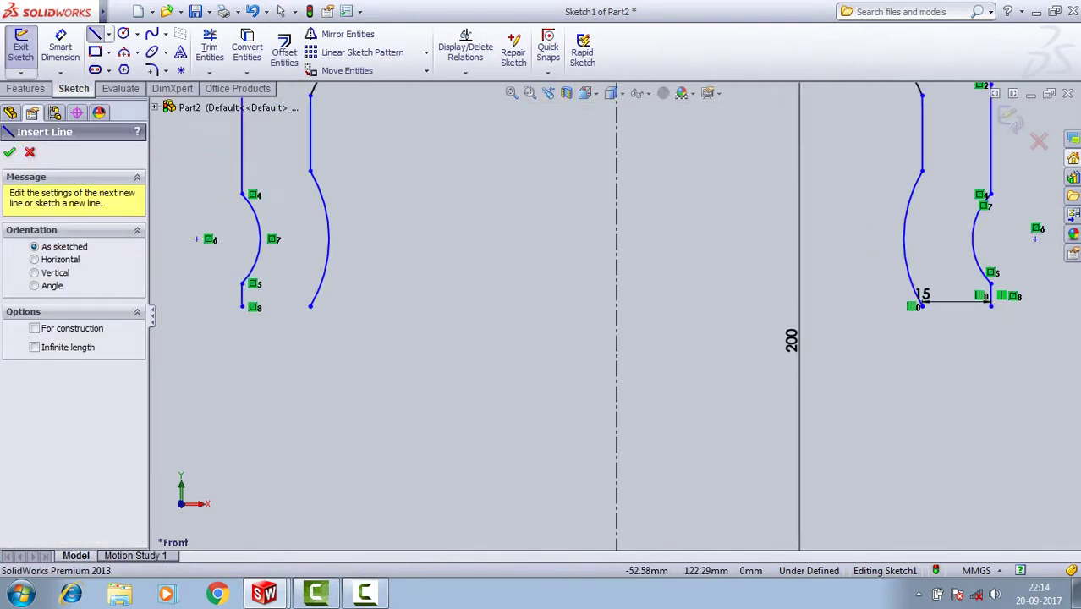
pyautogui.click(242, 307)
pyautogui.scroll(2, 592, 312)
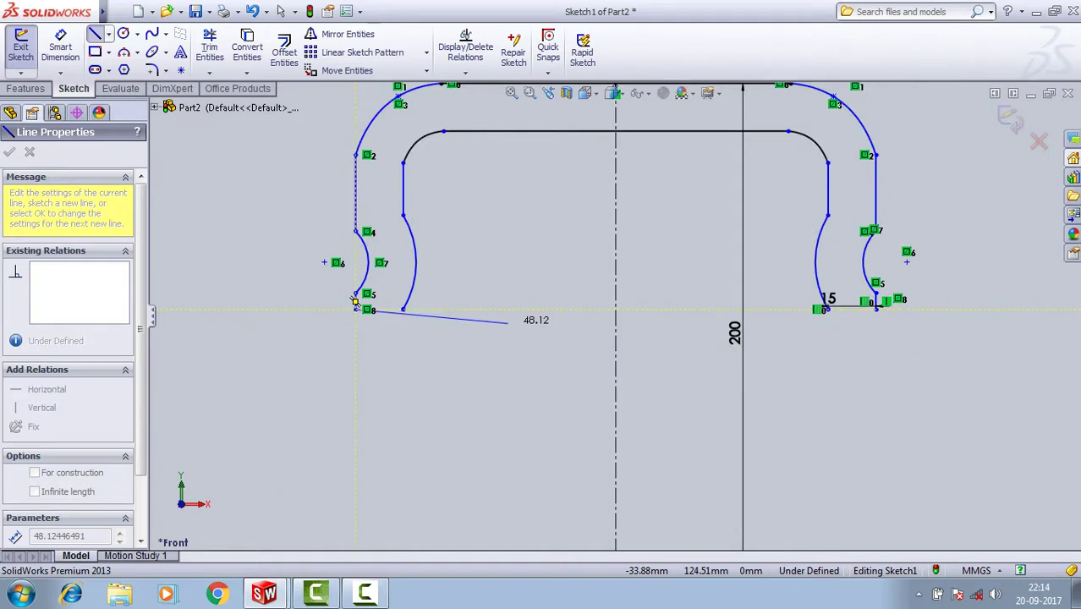
pyautogui.scroll(-2, 876, 308)
pyautogui.click(818, 311)
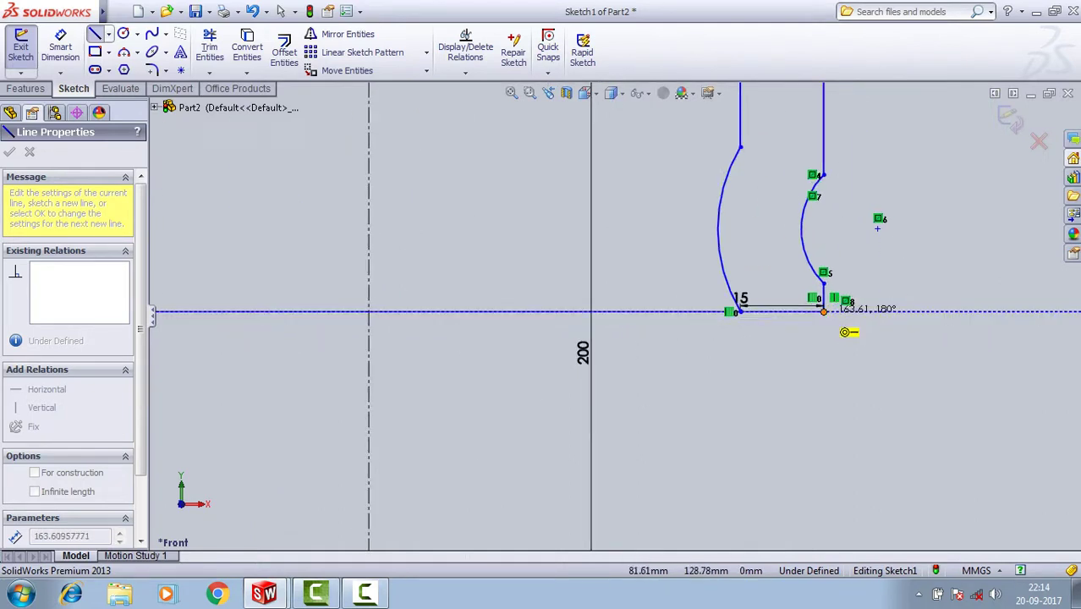
pyautogui.rightClick(803, 312)
pyautogui.click(840, 199)
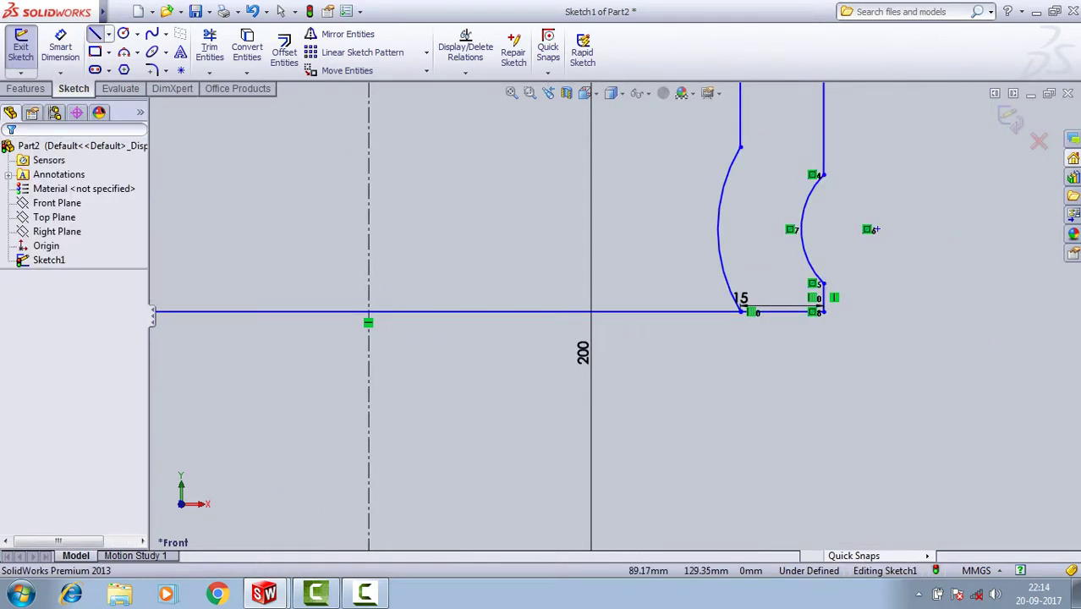
pyautogui.scroll(3, 613, 317)
# Trim away the middle of the bottom line and exit the sketch.
pyautogui.click(209, 47)
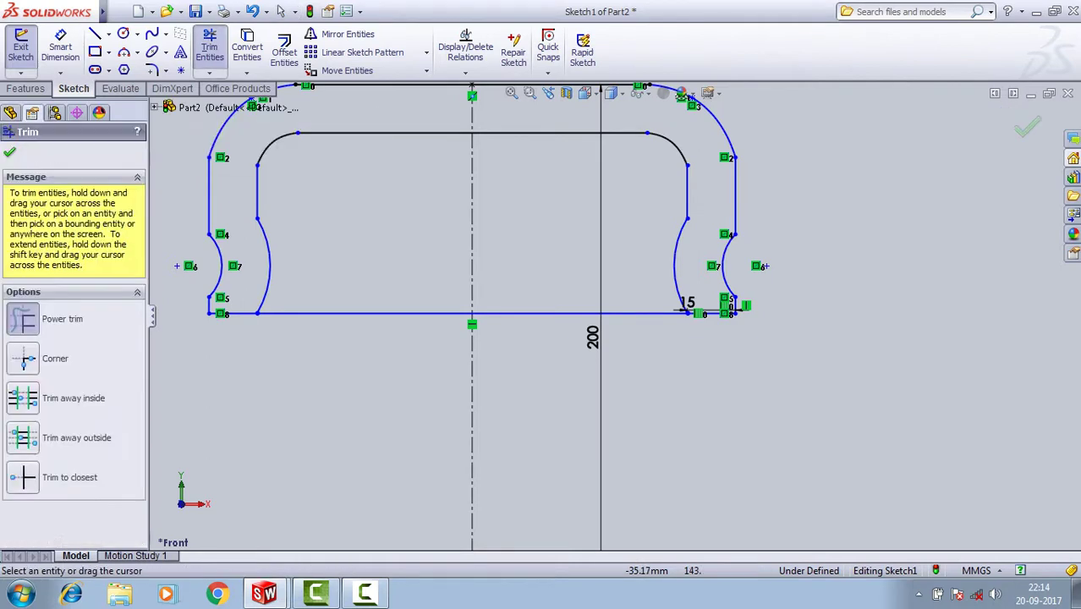
pyautogui.moveTo(355, 296); pyautogui.dragTo(355, 345)
pyautogui.moveTo(575, 372); pyautogui.dragTo(574, 314)
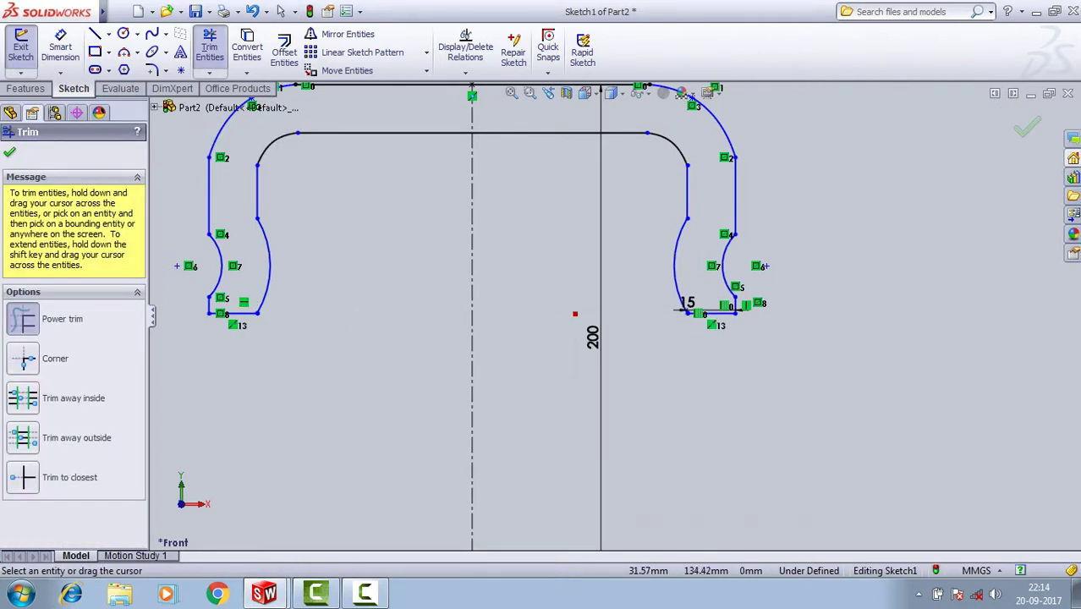
pyautogui.scroll(3, 613, 315)
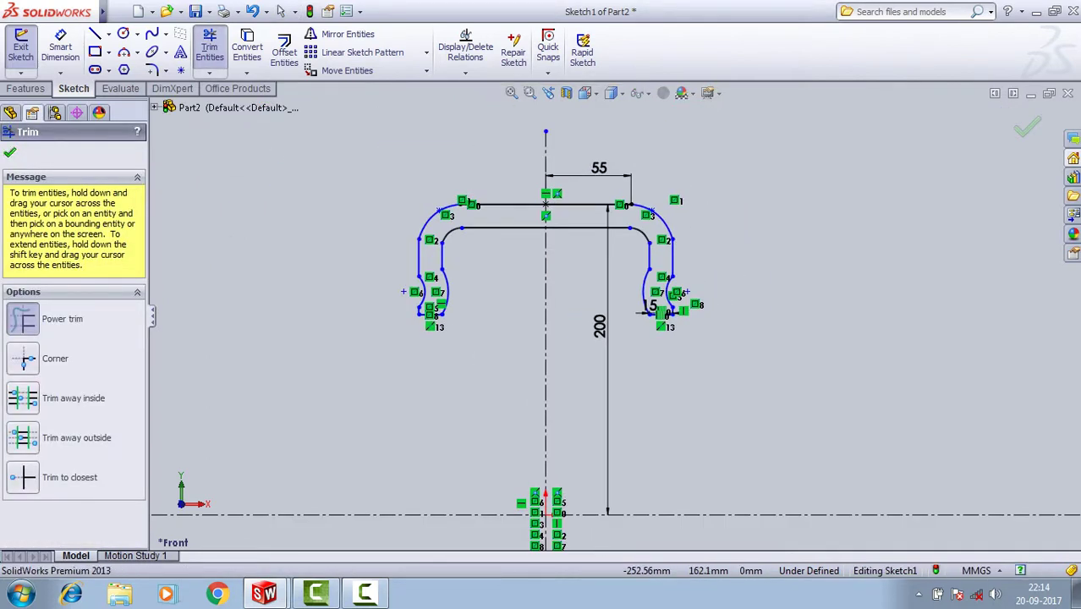
pyautogui.click(209, 46)
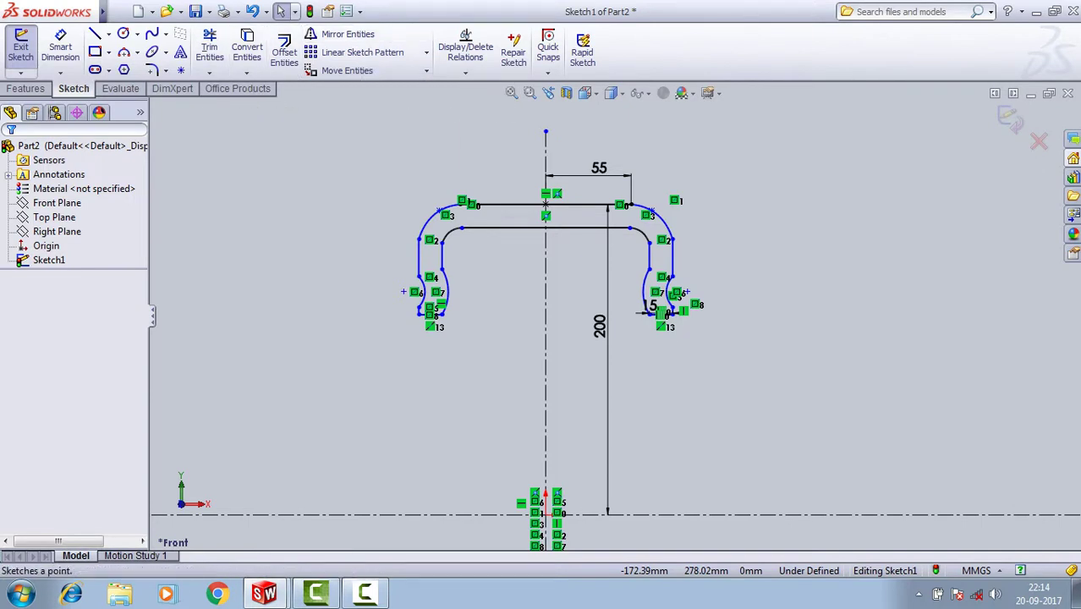
pyautogui.click(1010, 119)
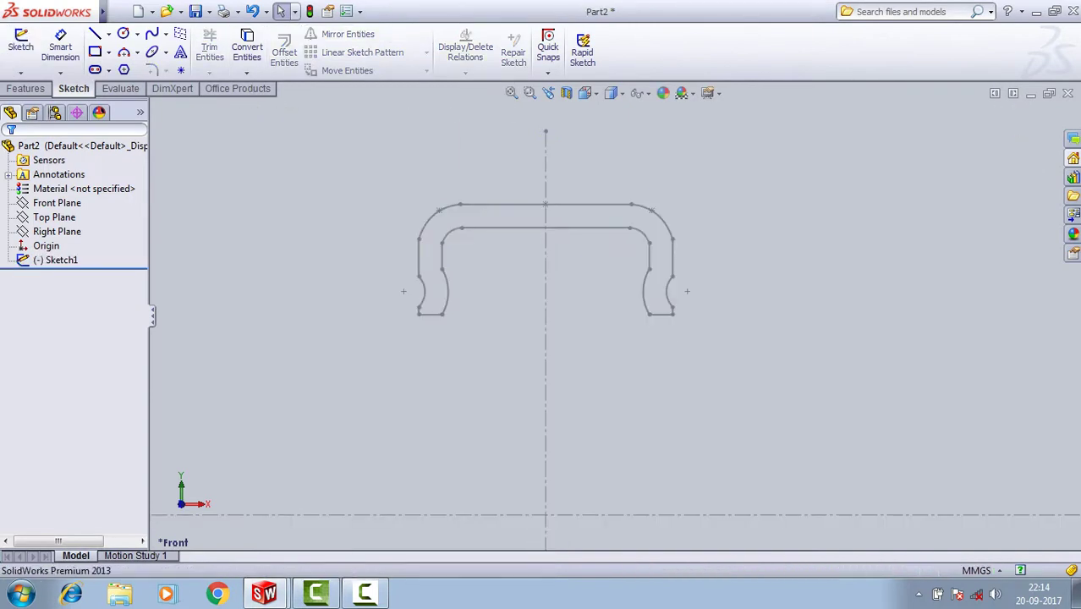
# Revolve Sketch1 360° about the horizontal centreline into Revolve1, then orbit to an oblique view.
pyautogui.click(26, 88)
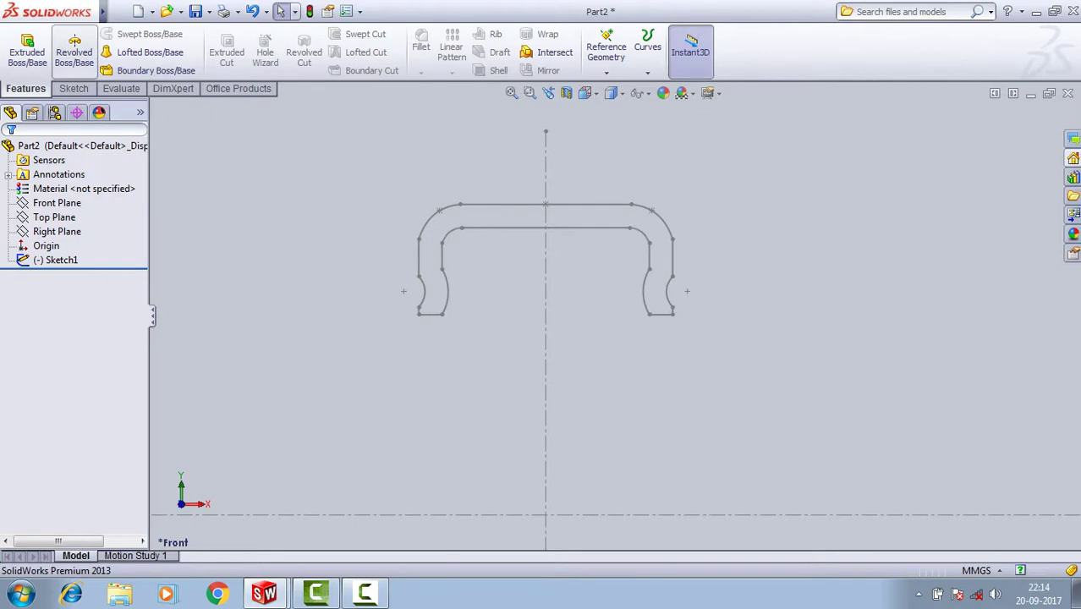
pyautogui.click(73, 52)
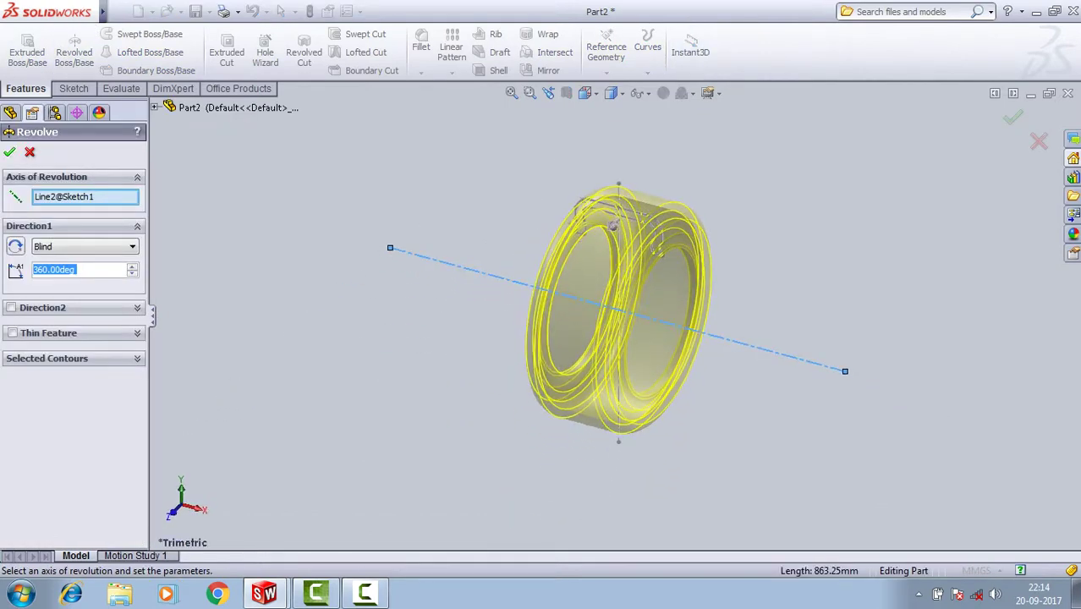
pyautogui.click(10, 152)
pyautogui.press('Escape')
pyautogui.moveTo(617, 313)
pyautogui.mouseDown(button='middle')
pyautogui.moveTo(668, 313)
pyautogui.moveTo(592, 322)
pyautogui.mouseUp(button='middle')
pyautogui.scroll(-3, 668, 321)
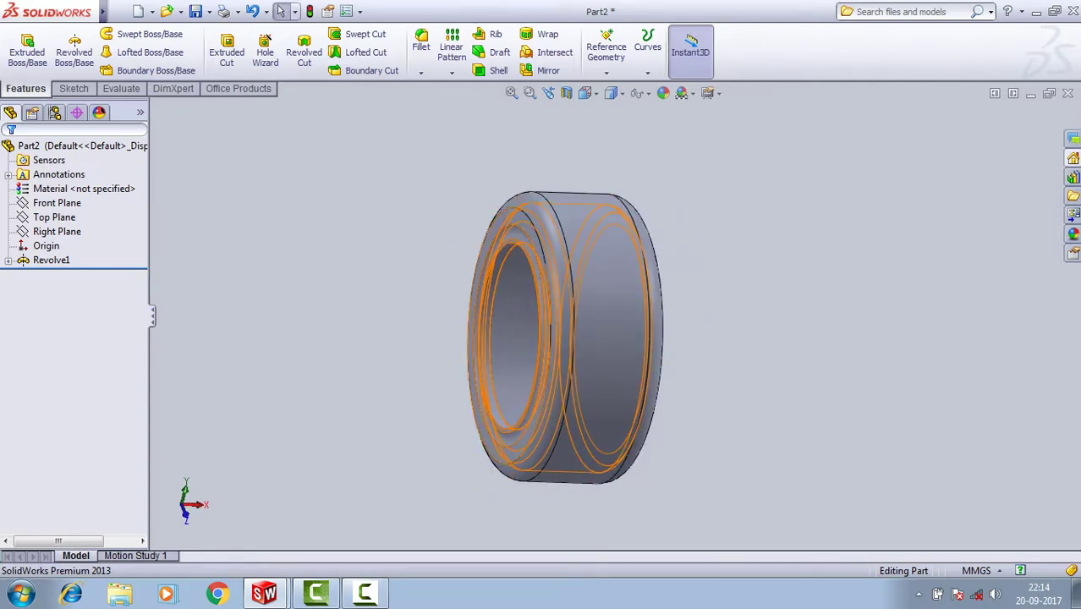
# Create Plane1 offset 210 mm from the Front Plane.
pyautogui.click(56, 203)
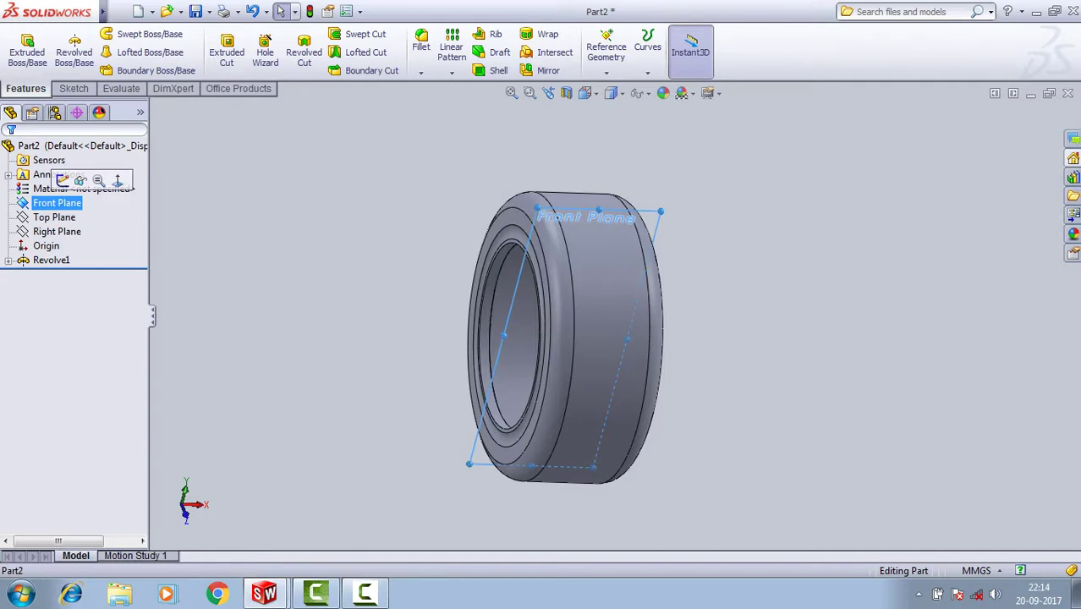
pyautogui.click(606, 51)
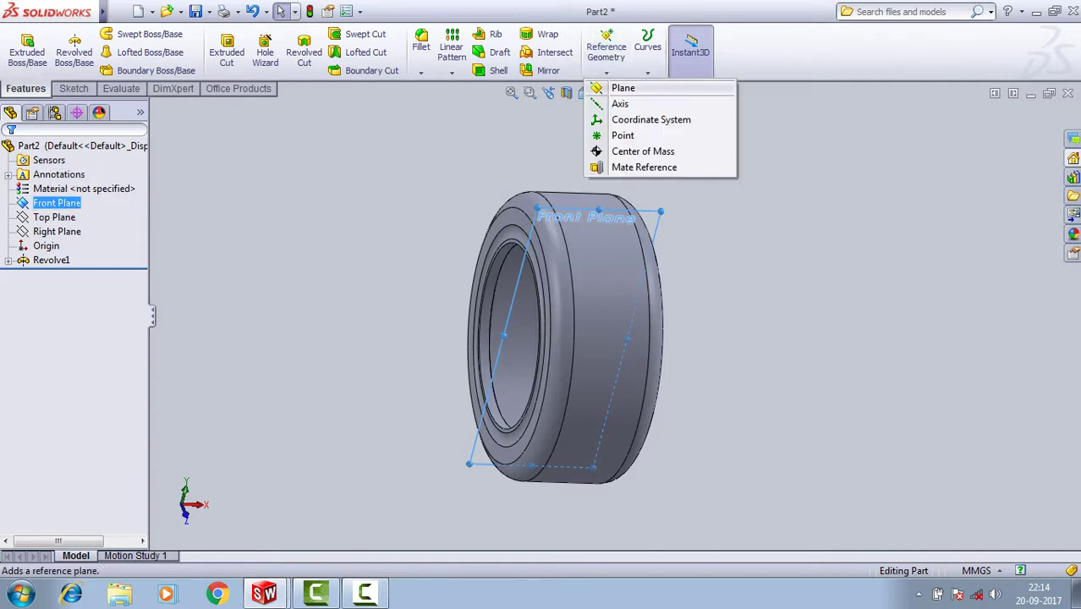
pyautogui.click(616, 89)
pyautogui.moveTo(592, 339)
pyautogui.mouseDown(button='middle')
pyautogui.moveTo(643, 347)
pyautogui.moveTo(626, 364)
pyautogui.moveTo(597, 338)
pyautogui.mouseUp(button='middle')
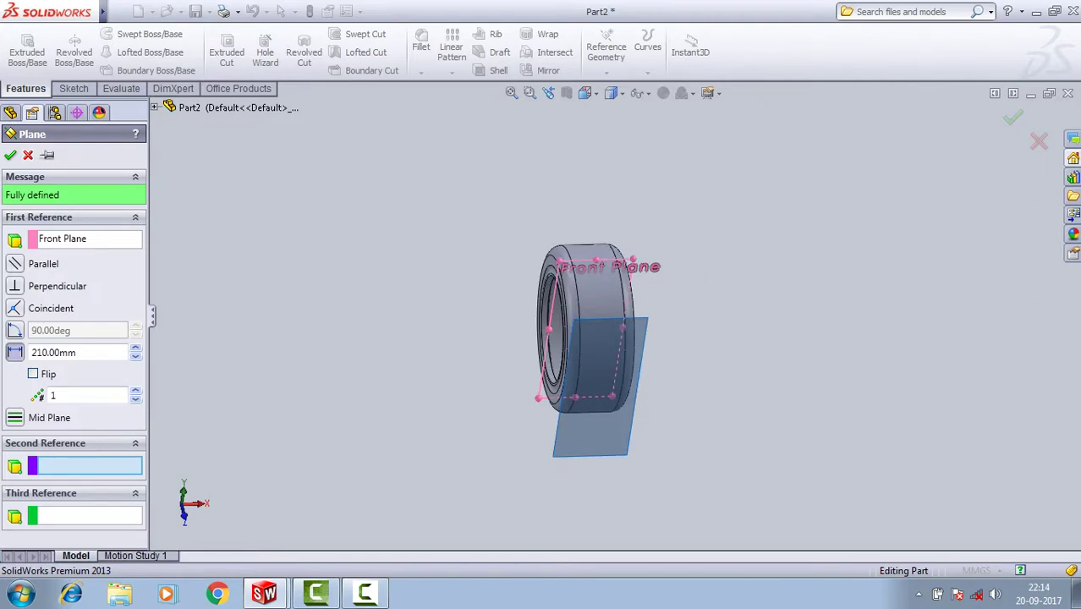
pyautogui.click(10, 155)
# Orient the view normal to Plane1.
pyautogui.click(626, 321)
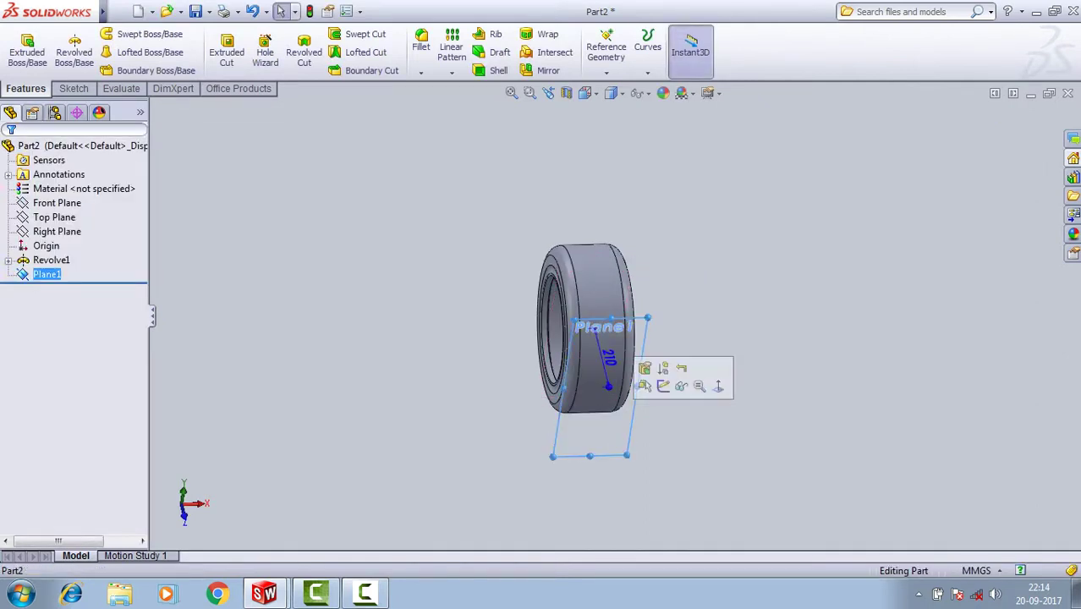
pyautogui.click(587, 93)
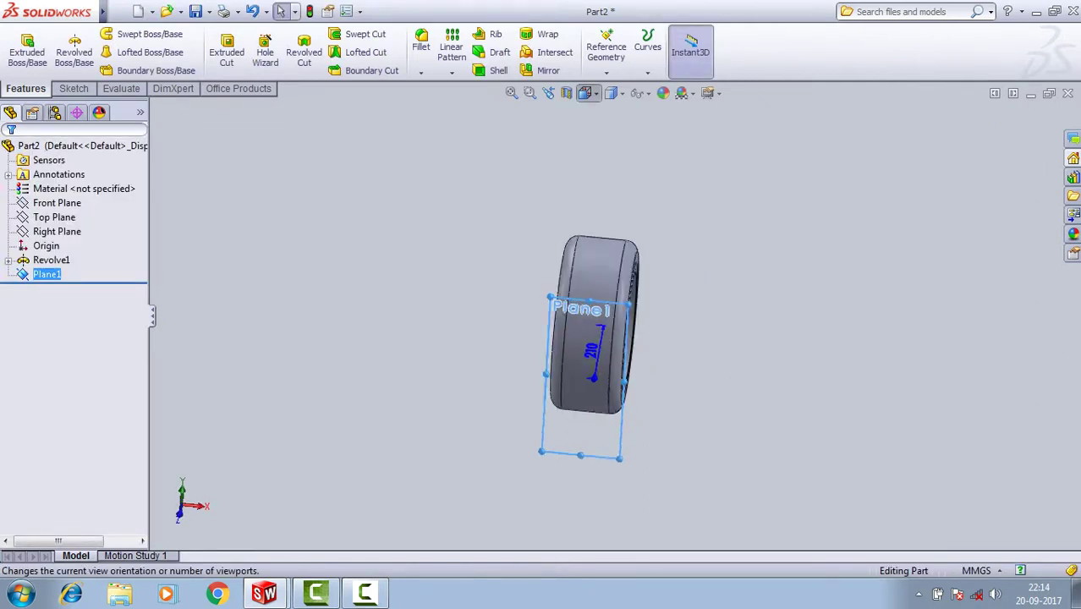
pyautogui.click(666, 171)
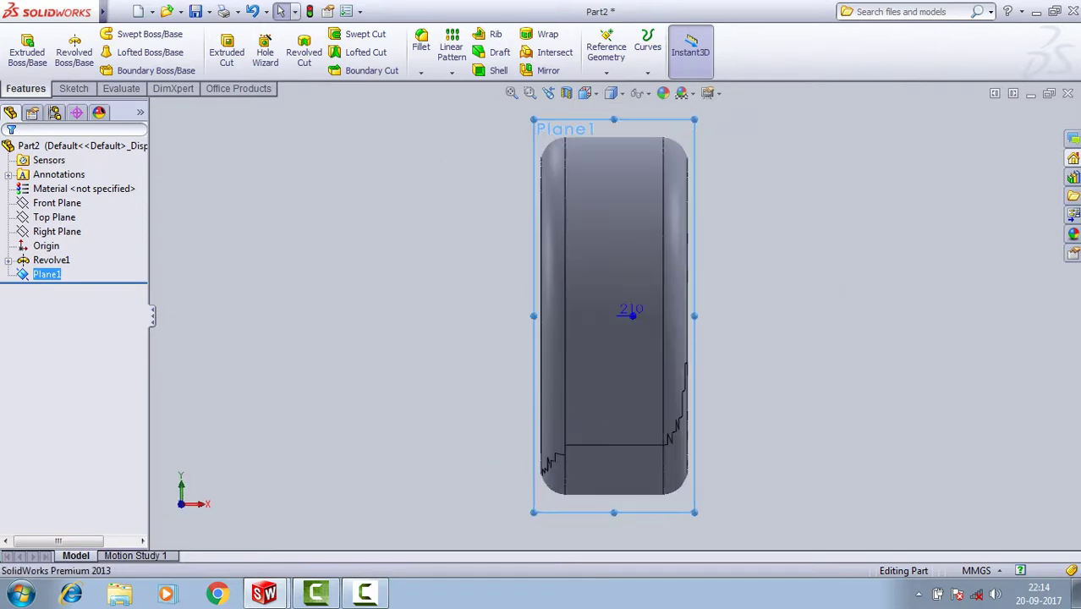
# On Plane1, draw a horizontal centreline through the origin across the tyre.
pyautogui.click(74, 88)
pyautogui.click(108, 33)
pyautogui.click(110, 64)
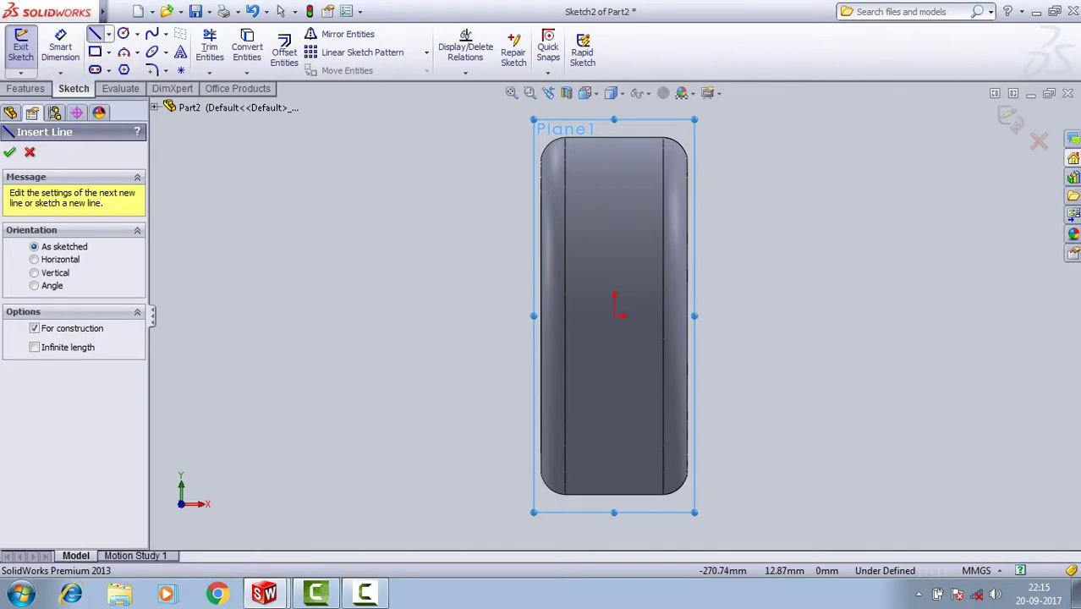
pyautogui.click(362, 316)
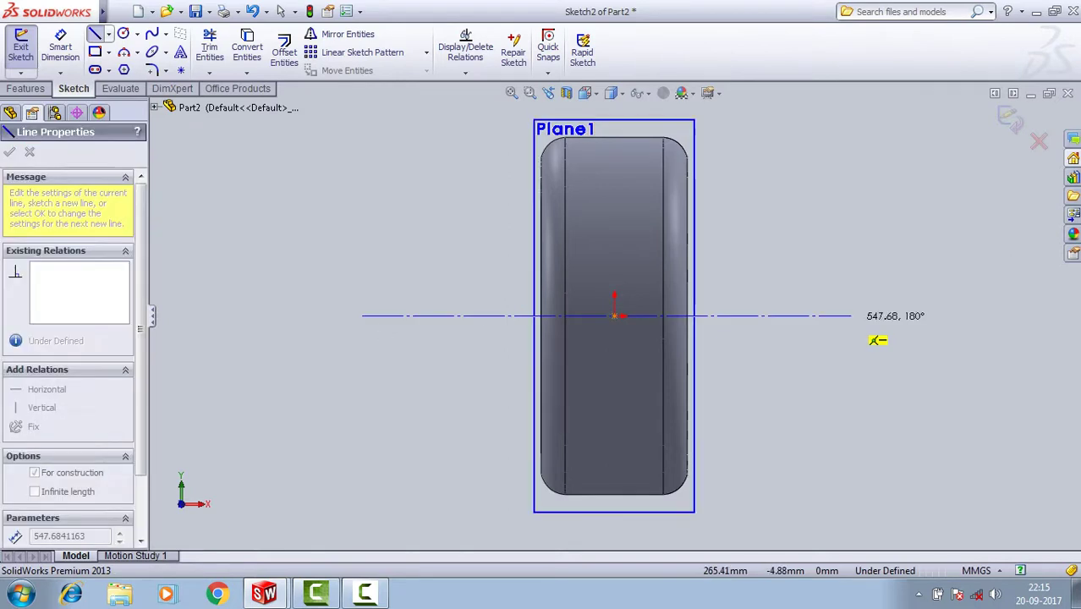
pyautogui.click(852, 316)
pyautogui.rightClick(799, 264)
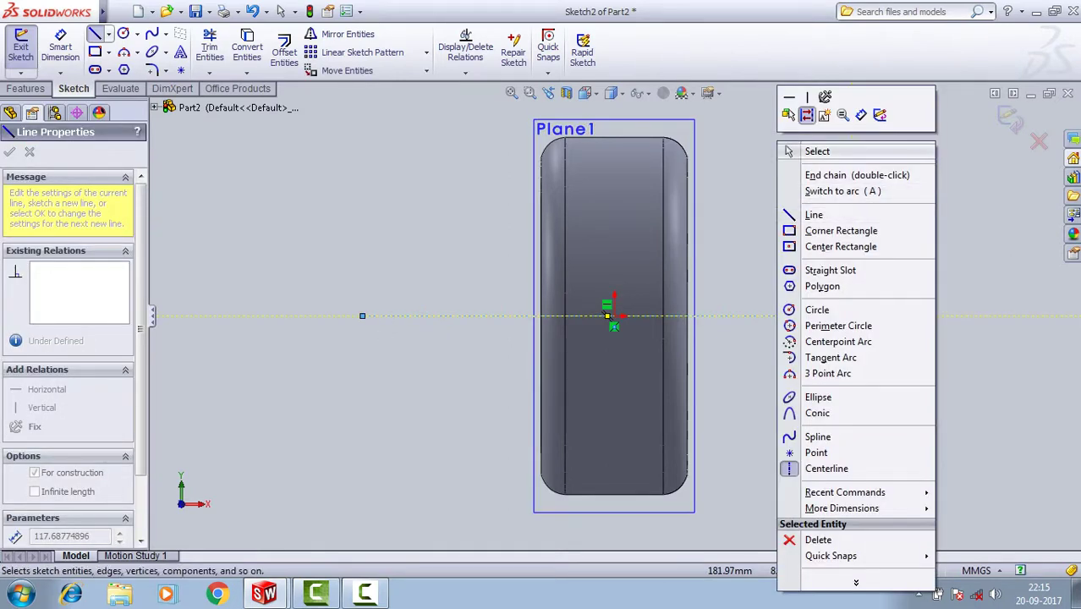
pyautogui.click(811, 149)
# Draw a vertical centreline through the origin spanning the tyre.
pyautogui.click(109, 33)
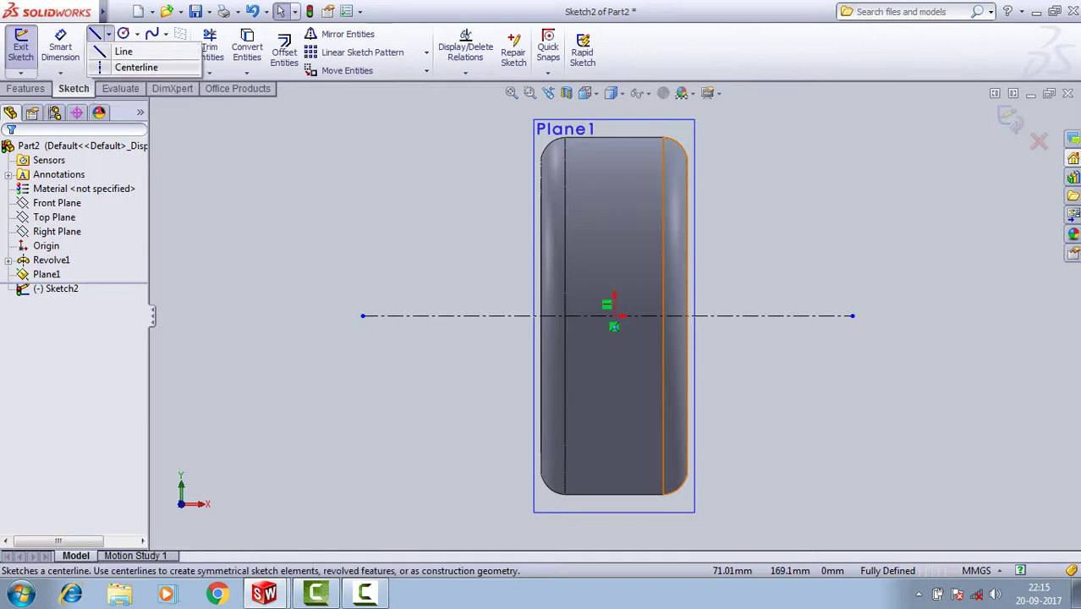
pyautogui.click(127, 68)
pyautogui.scroll(3, 614, 316)
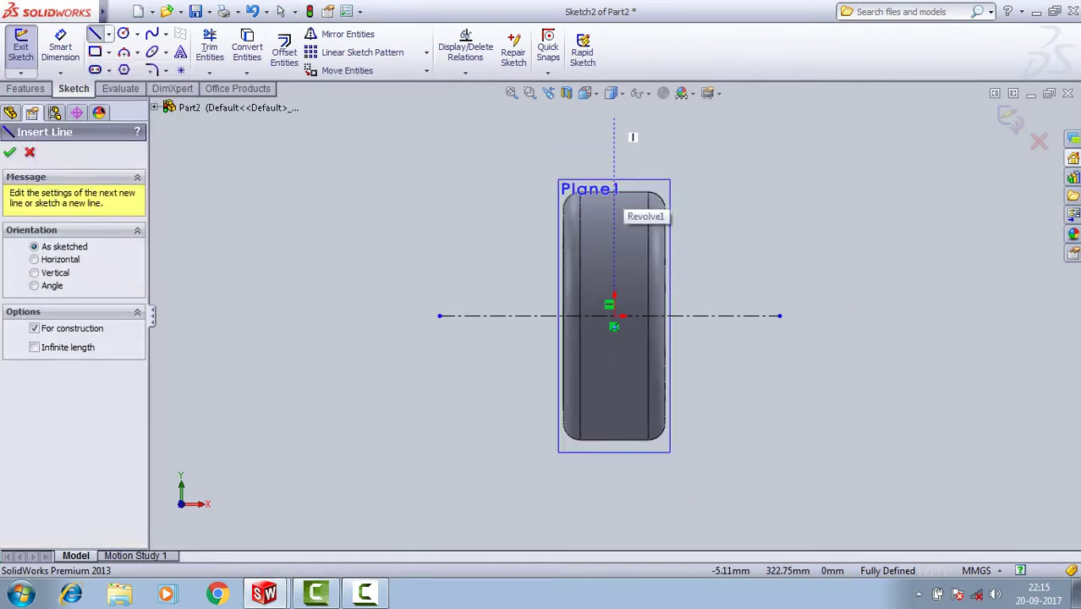
pyautogui.click(615, 112)
pyautogui.click(614, 539)
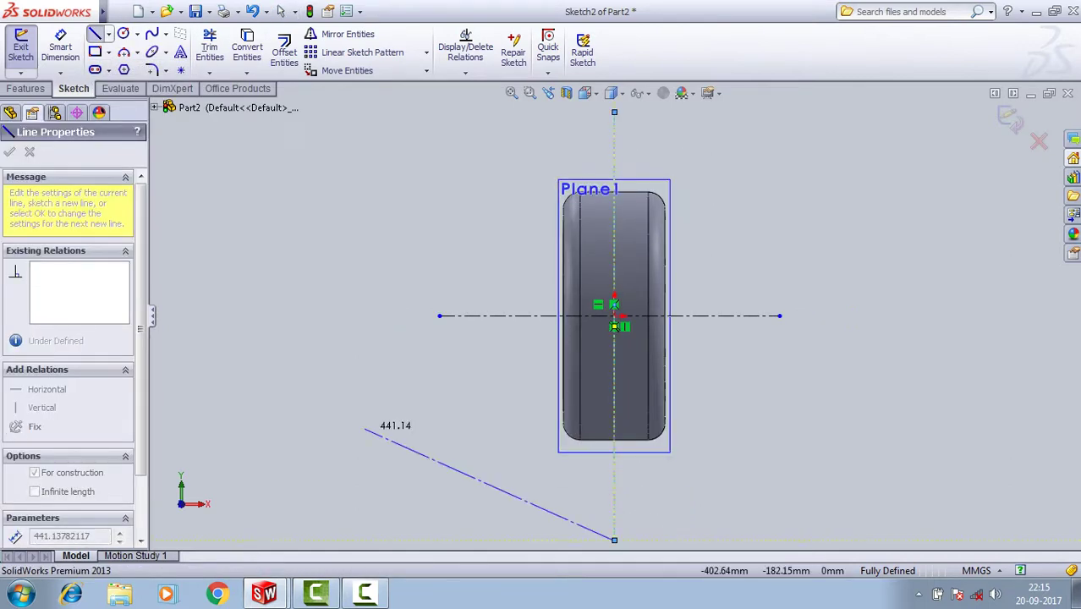
pyautogui.rightClick(365, 430)
pyautogui.click(398, 151)
pyautogui.scroll(-2, 681, 330)
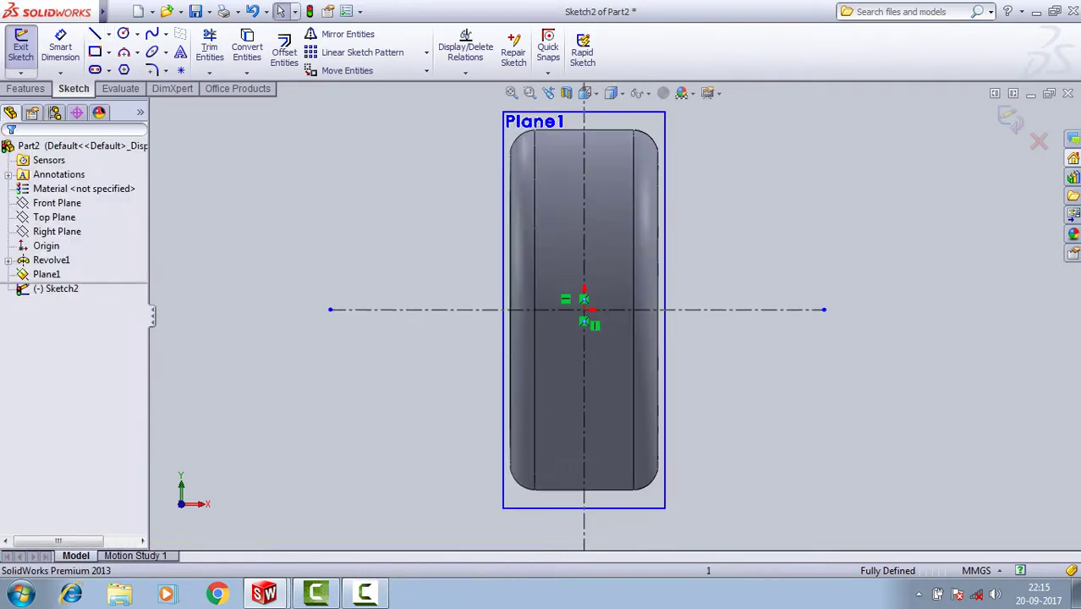
pyautogui.scroll(-2, 712, 262)
# Draw a short vertical line rising from the horizontal centreline.
pyautogui.press('l')
pyautogui.click(95, 34)
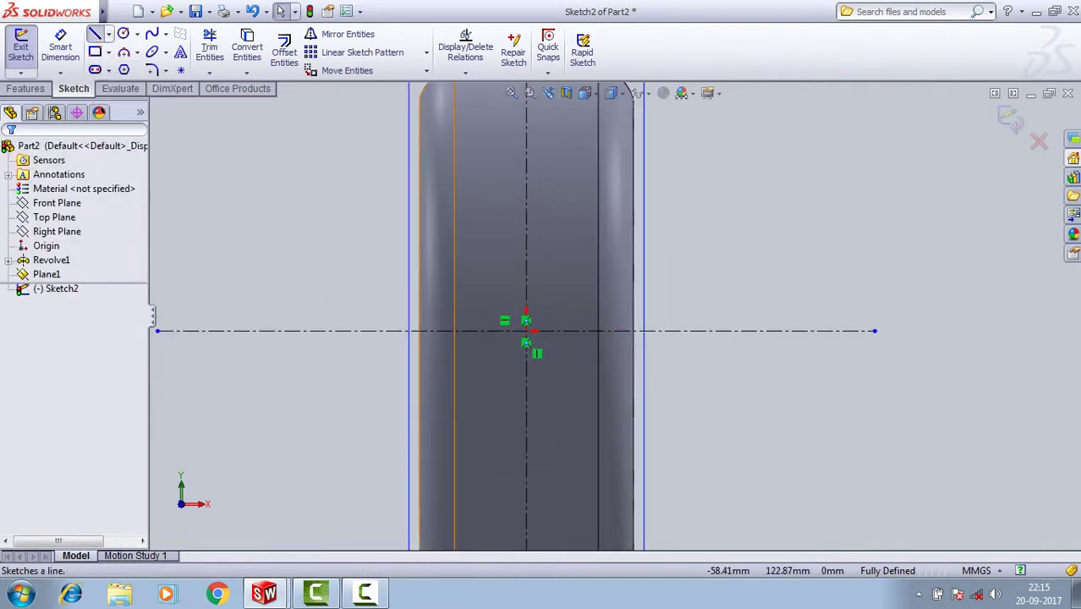
pyautogui.scroll(-2, 551, 303)
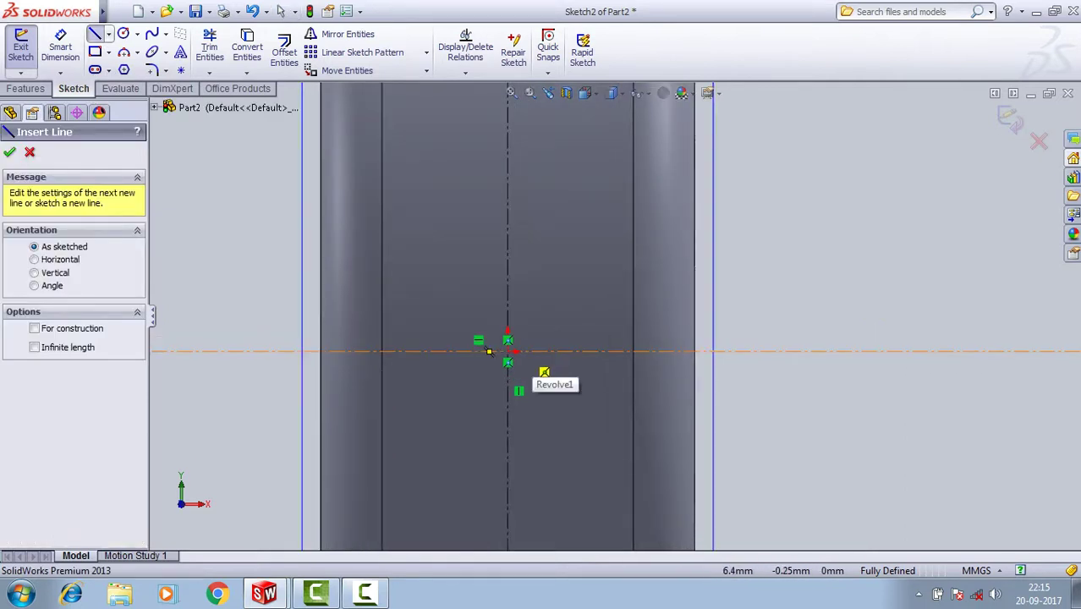
pyautogui.click(522, 352)
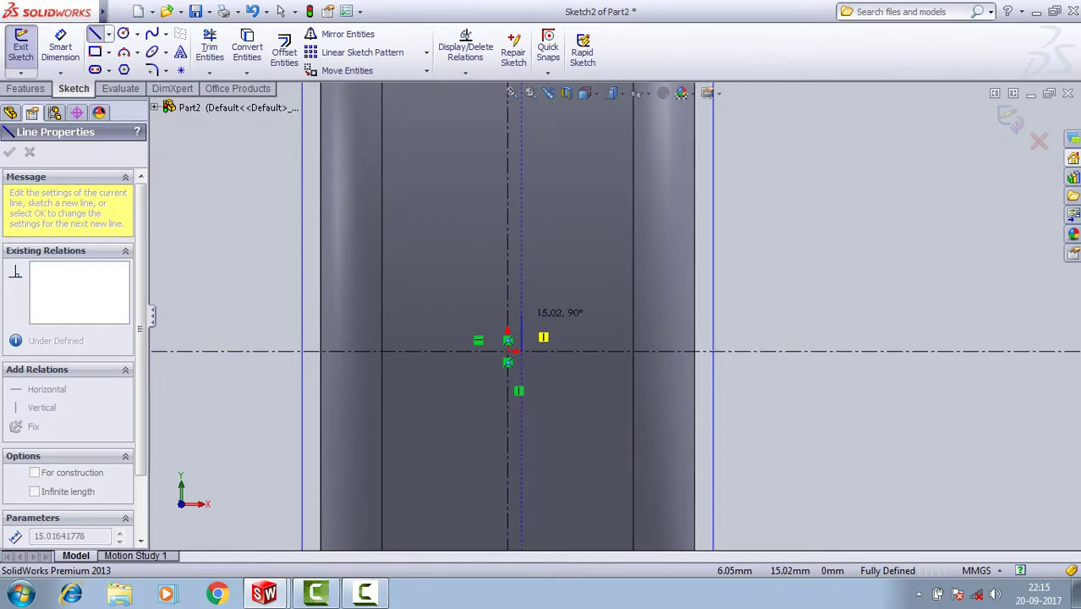
pyautogui.click(522, 321)
pyautogui.rightClick(522, 320)
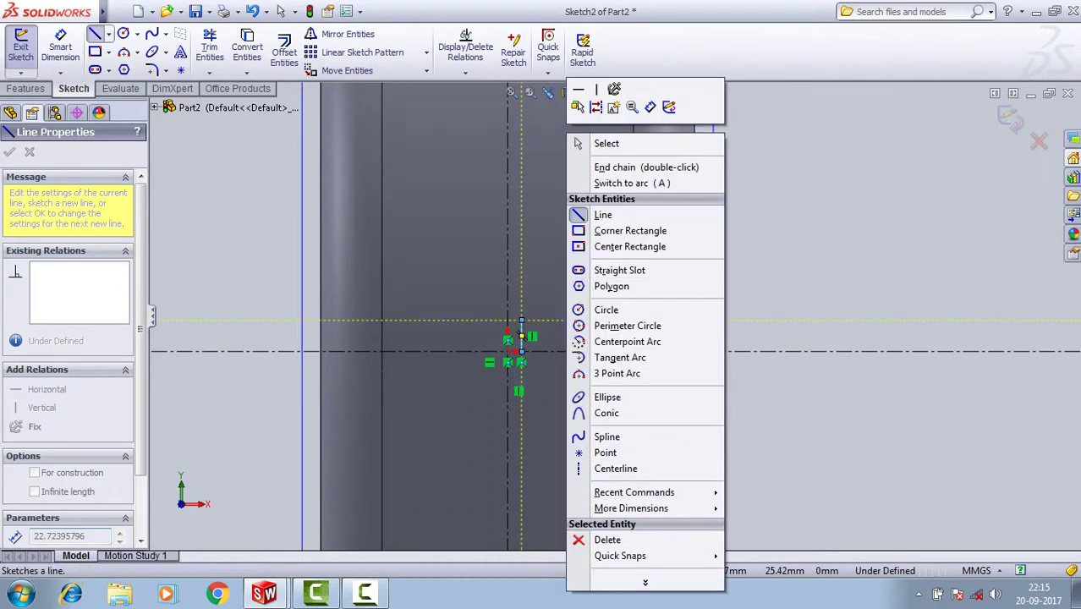
pyautogui.click(606, 143)
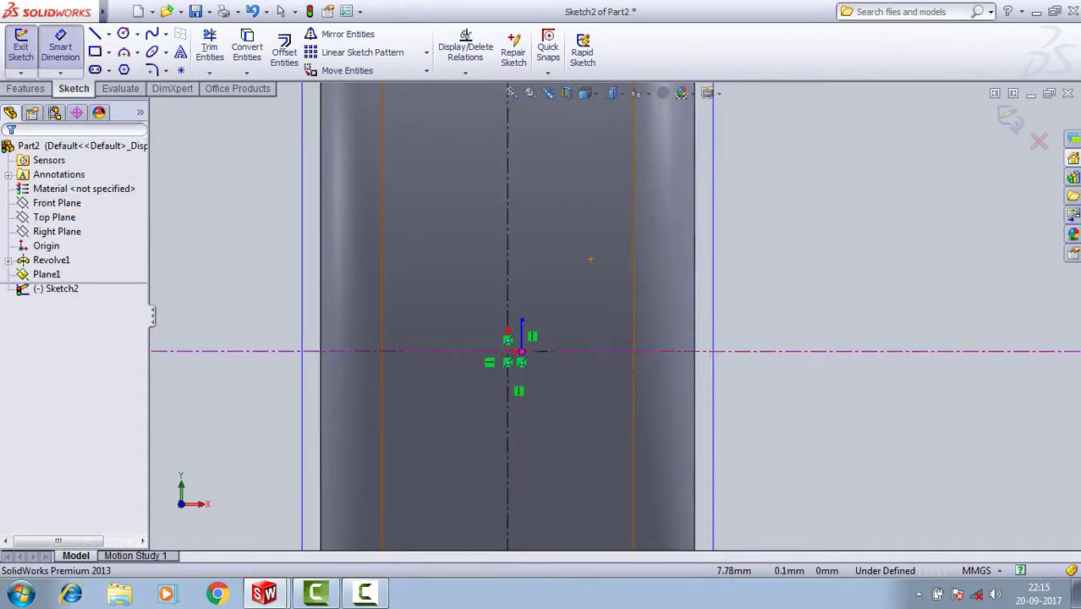
# Dimension the vertical line's length to 15 mm.
pyautogui.click(60, 46)
pyautogui.click(522, 336)
pyautogui.click(449, 337)
pyautogui.write('15')
pyautogui.press('Return')
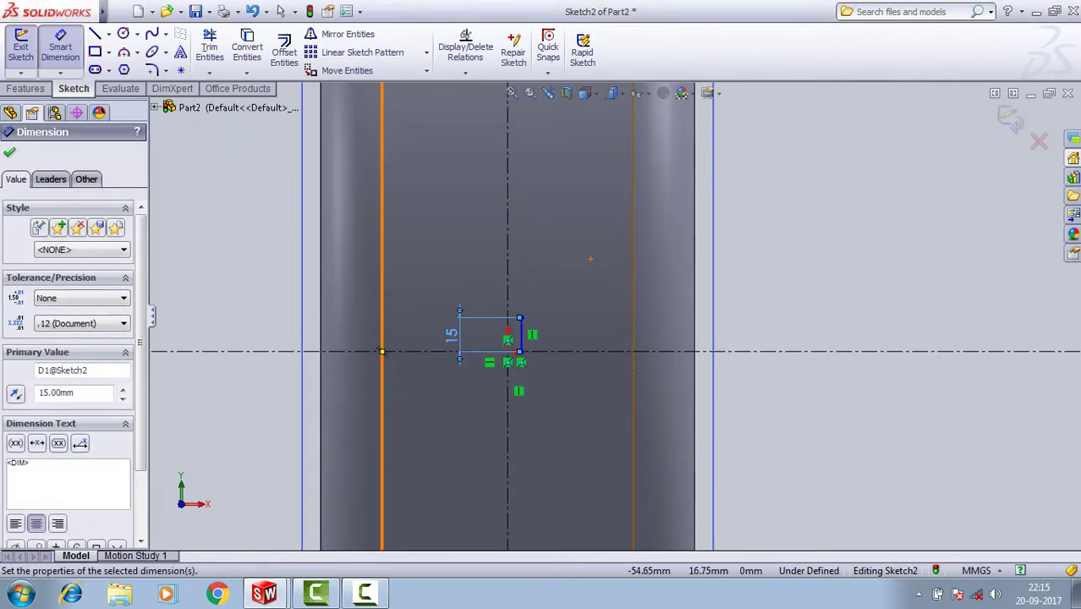
pyautogui.click(10, 153)
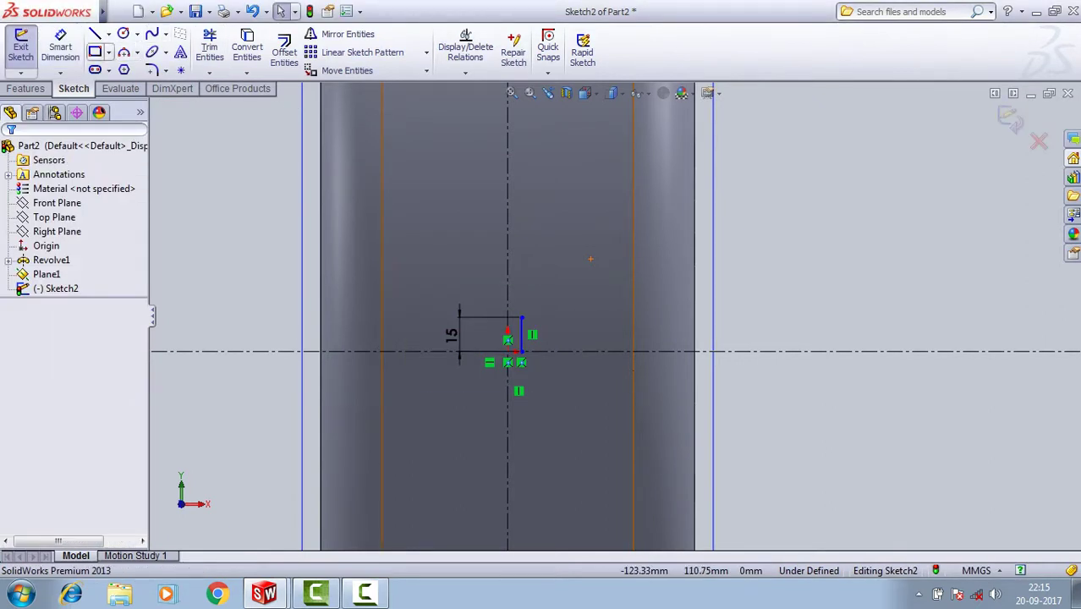
pyautogui.scroll(-2, 648, 344)
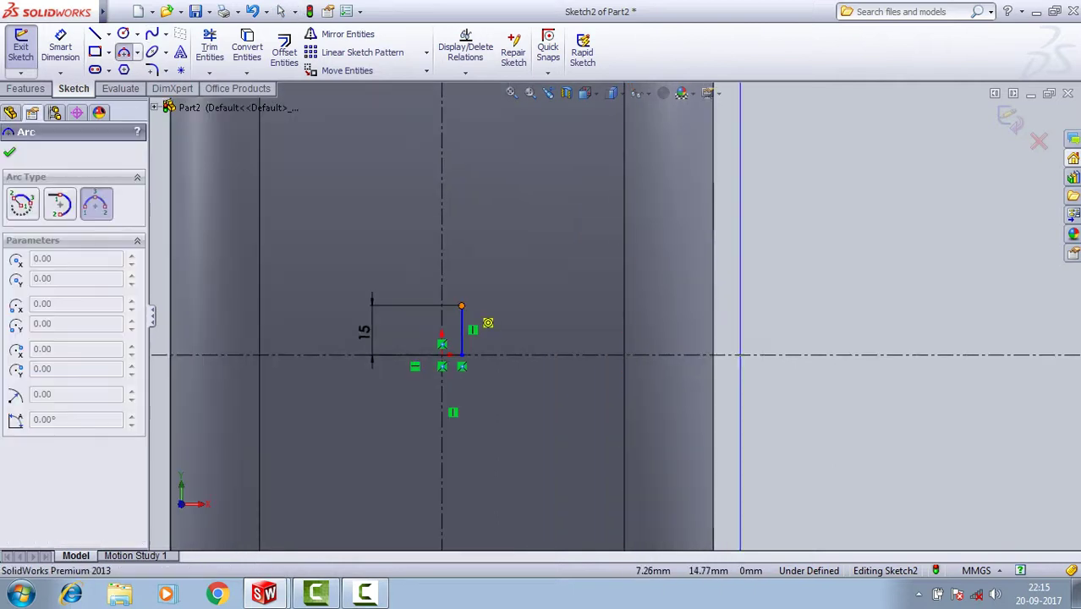
# Draw a 90° 3-point arc, about 18.93 mm radius, from the 15 mm line's top rightward.
pyautogui.click(461, 305)
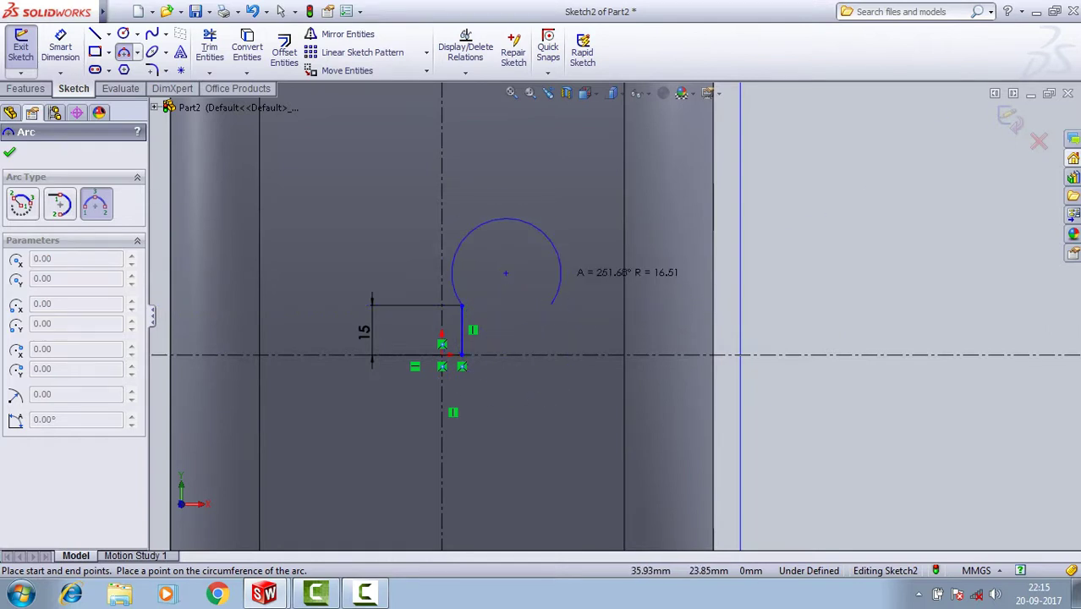
pyautogui.scroll(2, 560, 348)
pyautogui.scroll(-2, 561, 348)
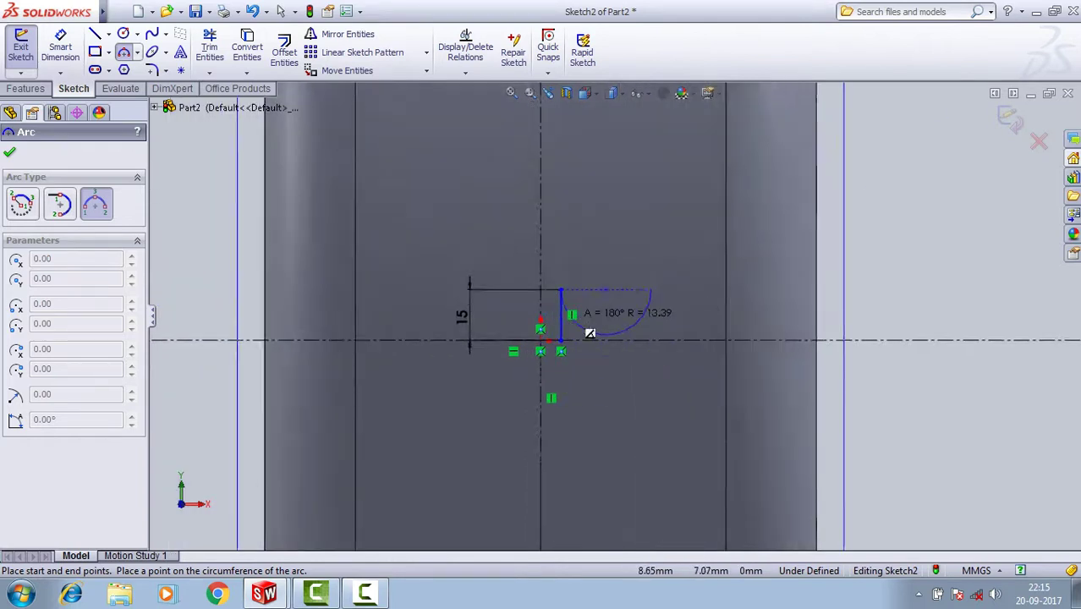
pyautogui.scroll(-3, 562, 347)
pyautogui.scroll(-1, 592, 373)
pyautogui.click(753, 266)
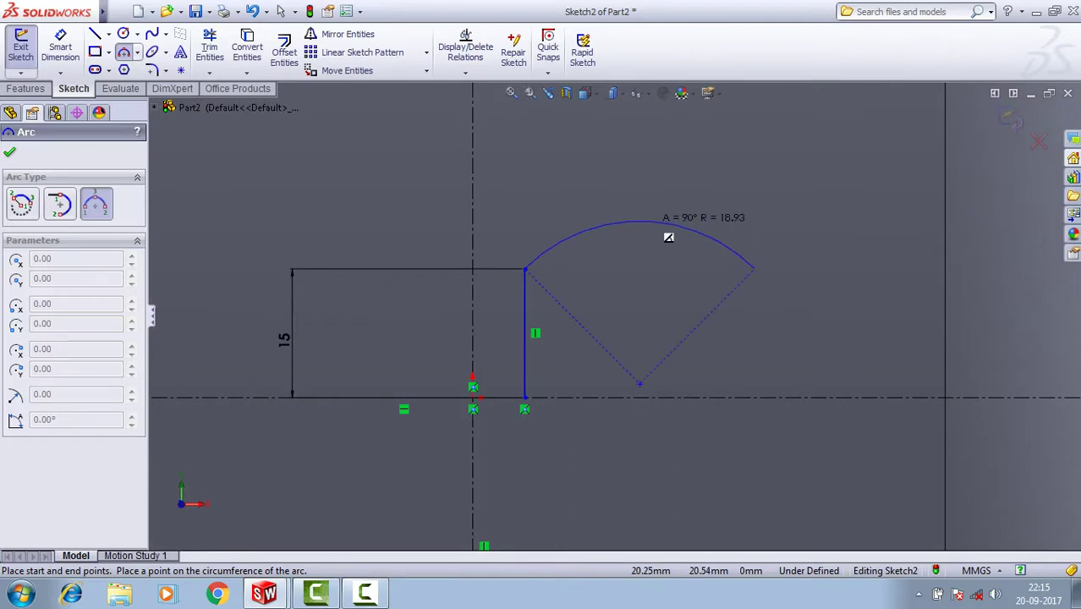
pyautogui.click(666, 234)
pyautogui.rightClick(658, 173)
pyautogui.click(702, 183)
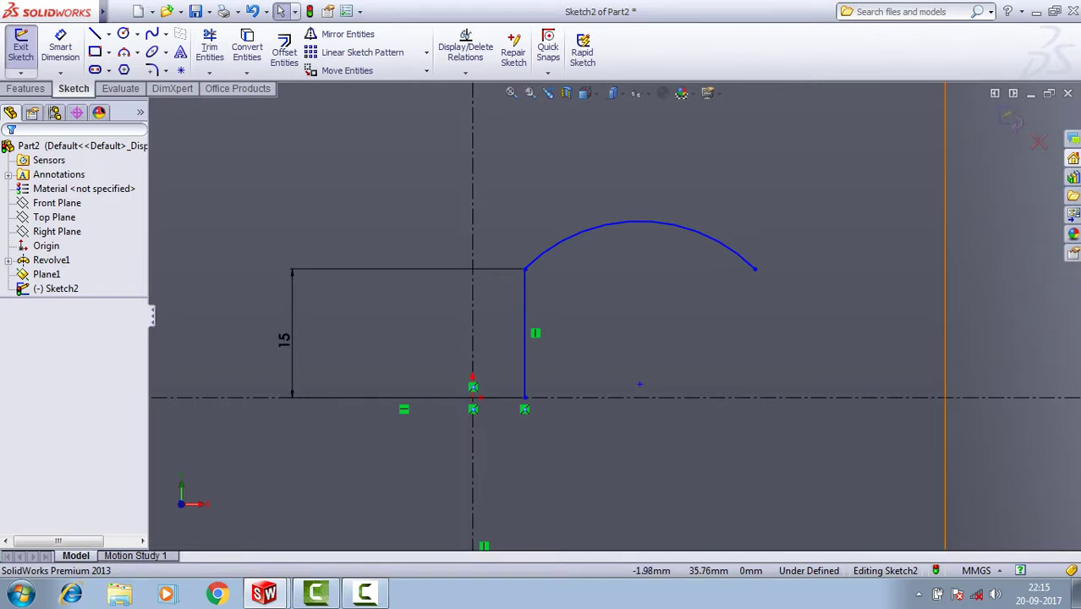
# Copy the arc from its left end to the bottom end of the 15 mm line.
pyautogui.click(427, 70)
pyautogui.click(347, 104)
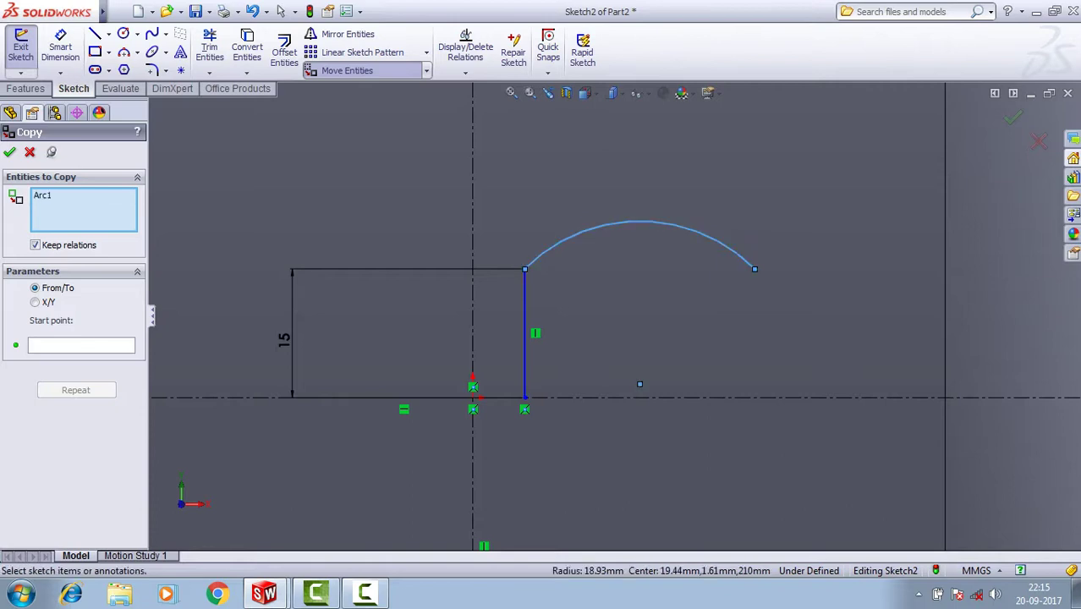
pyautogui.click(81, 345)
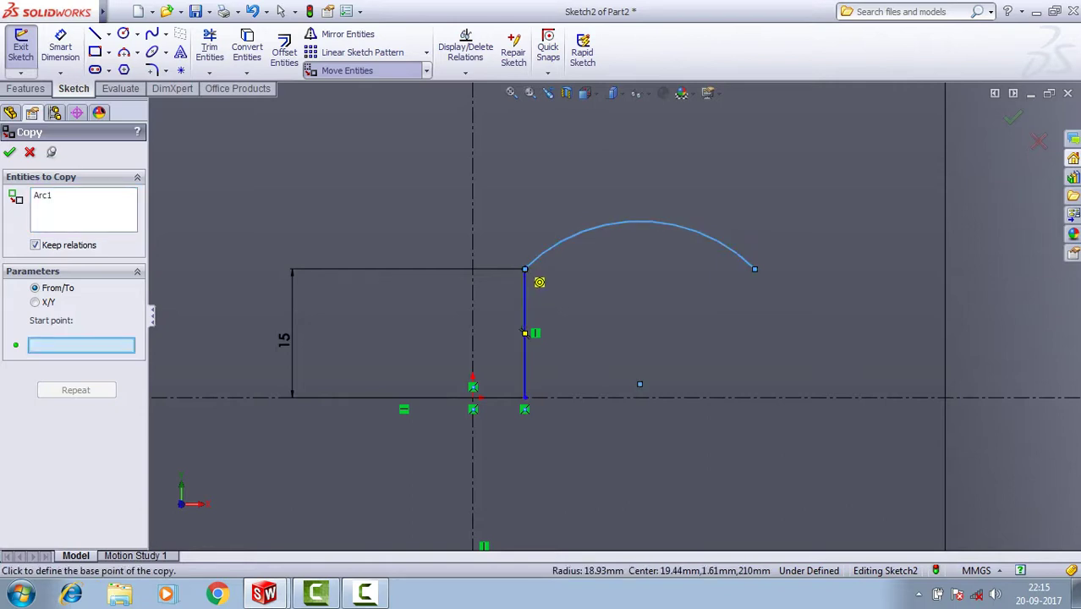
pyautogui.click(524, 269)
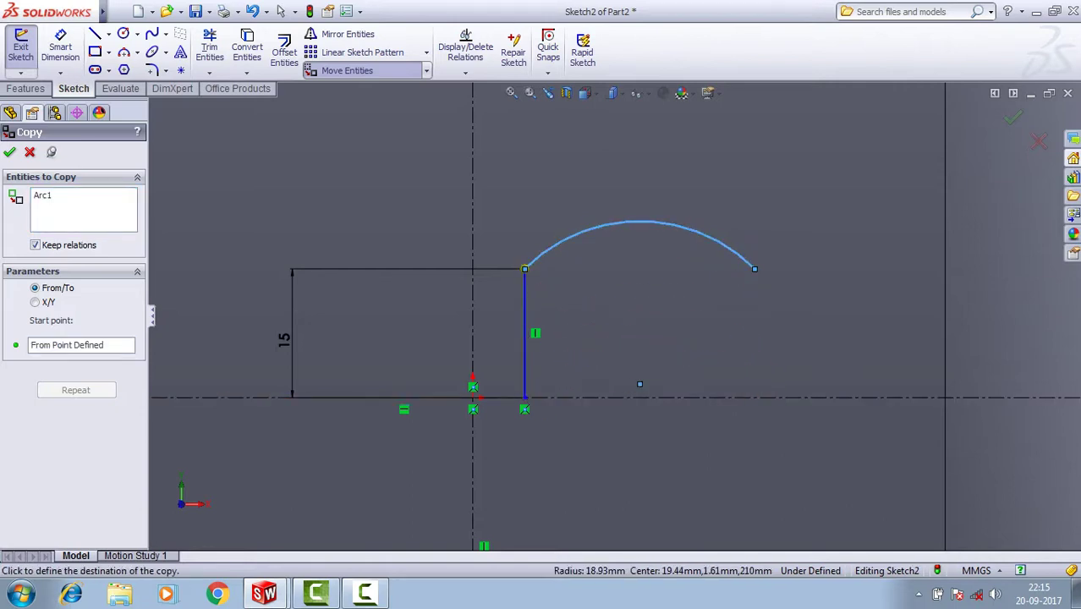
pyautogui.click(525, 398)
pyautogui.press('Escape')
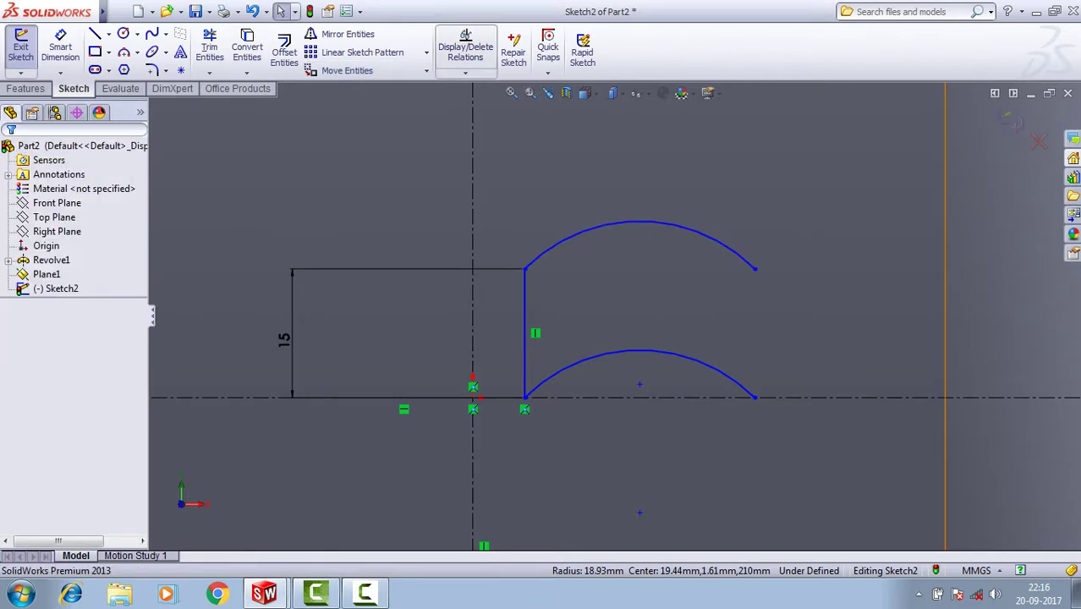
# Draw a vertical line from the upper arc's right end down to the lower arc's end.
pyautogui.click(95, 33)
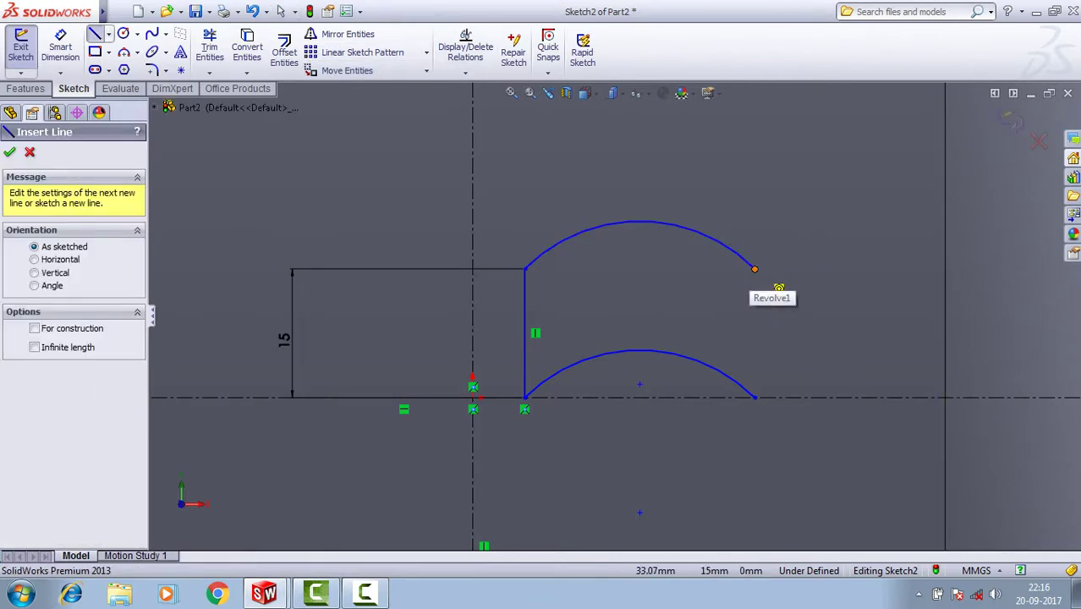
pyautogui.scroll(3, 777, 343)
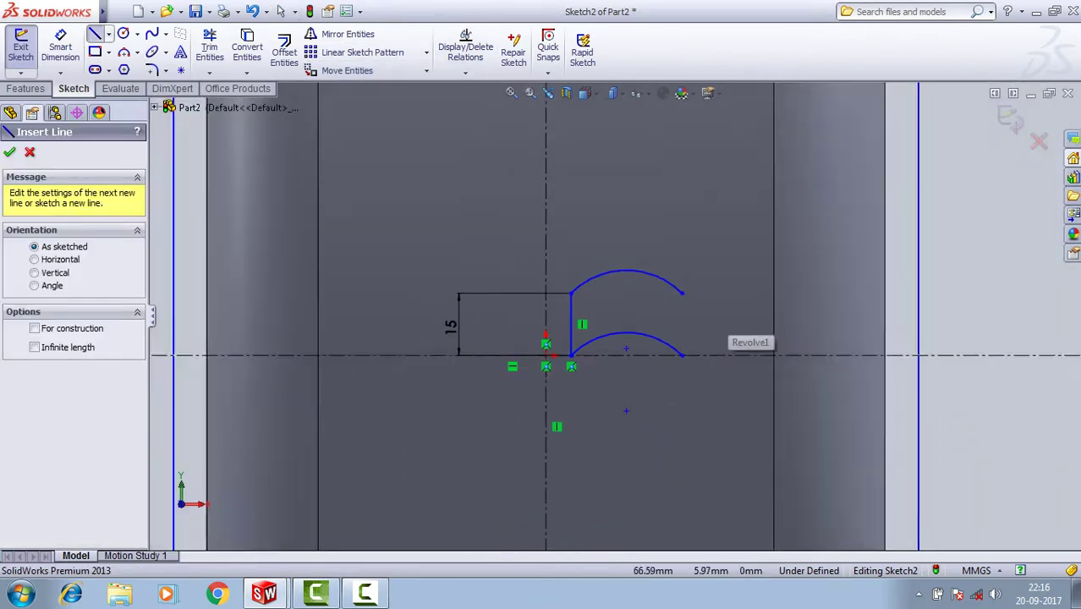
pyautogui.scroll(-1, 732, 340)
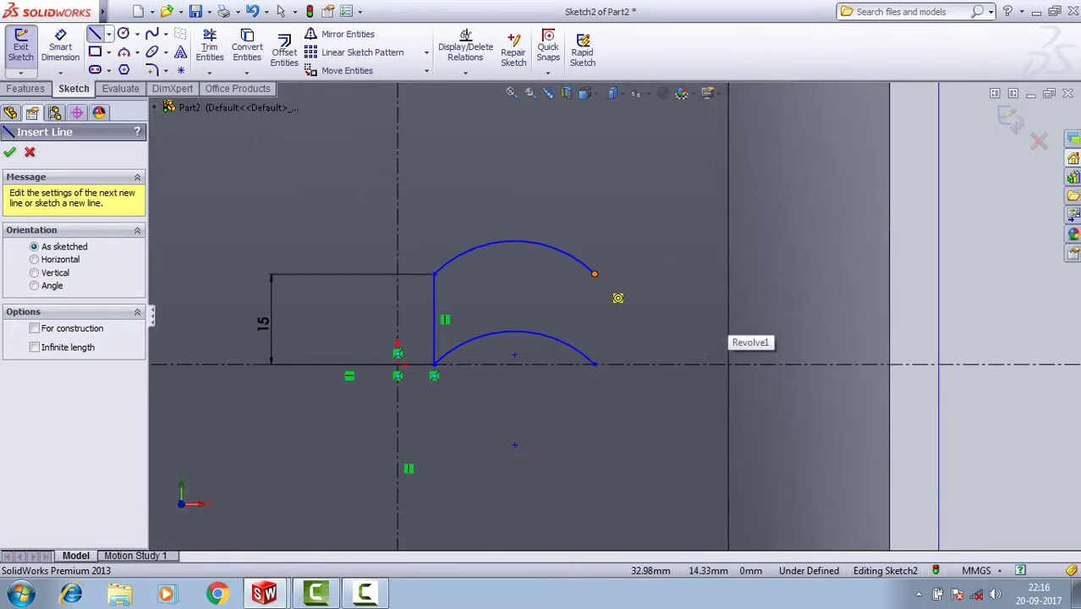
pyautogui.click(595, 274)
pyautogui.click(594, 364)
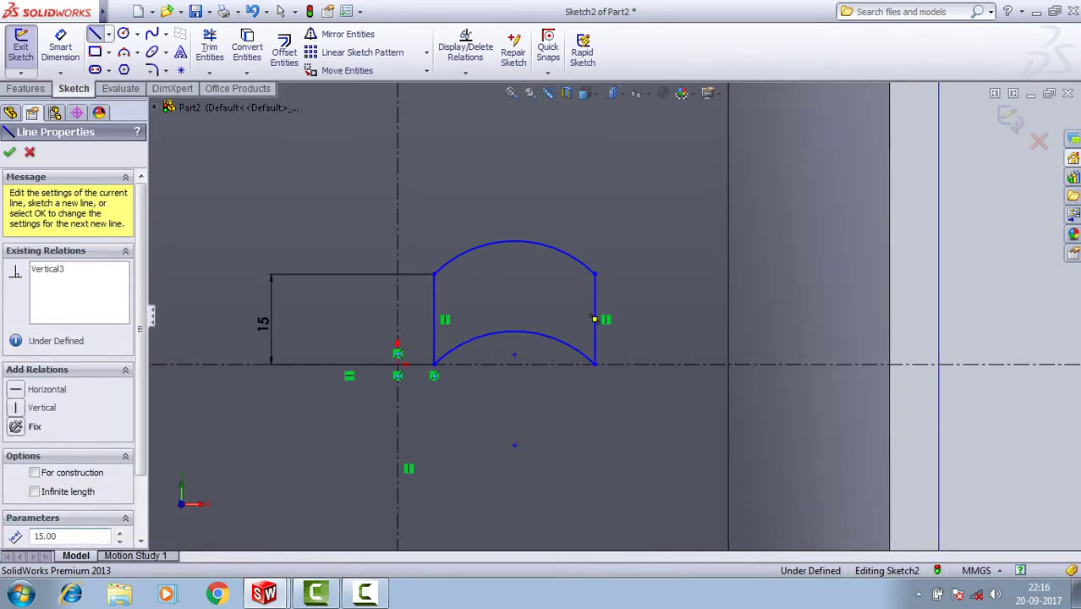
pyautogui.rightClick(635, 131)
pyautogui.click(712, 200)
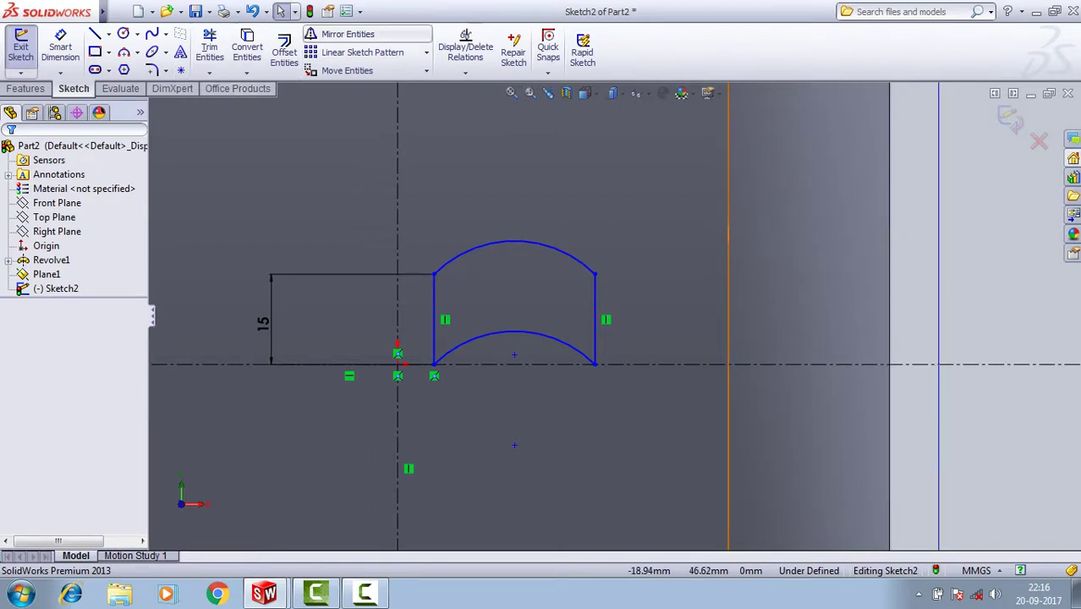
# Mirror the arched profile's lines and arcs about the horizontal centerline.
pyautogui.click(343, 34)
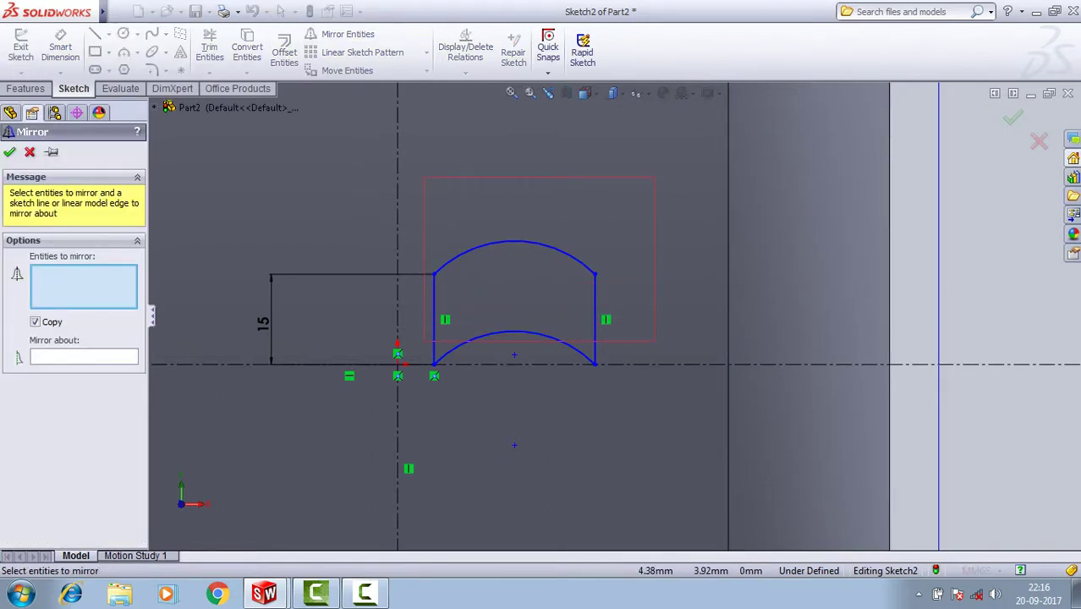
pyautogui.moveTo(654, 178); pyautogui.dragTo(424, 341)
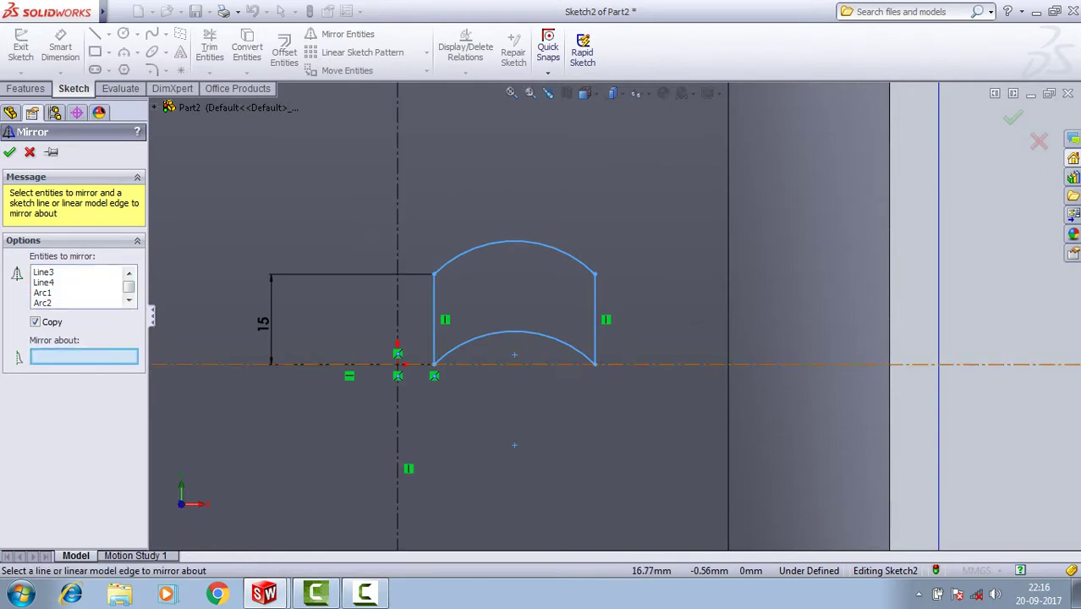
pyautogui.click(498, 364)
pyautogui.click(9, 151)
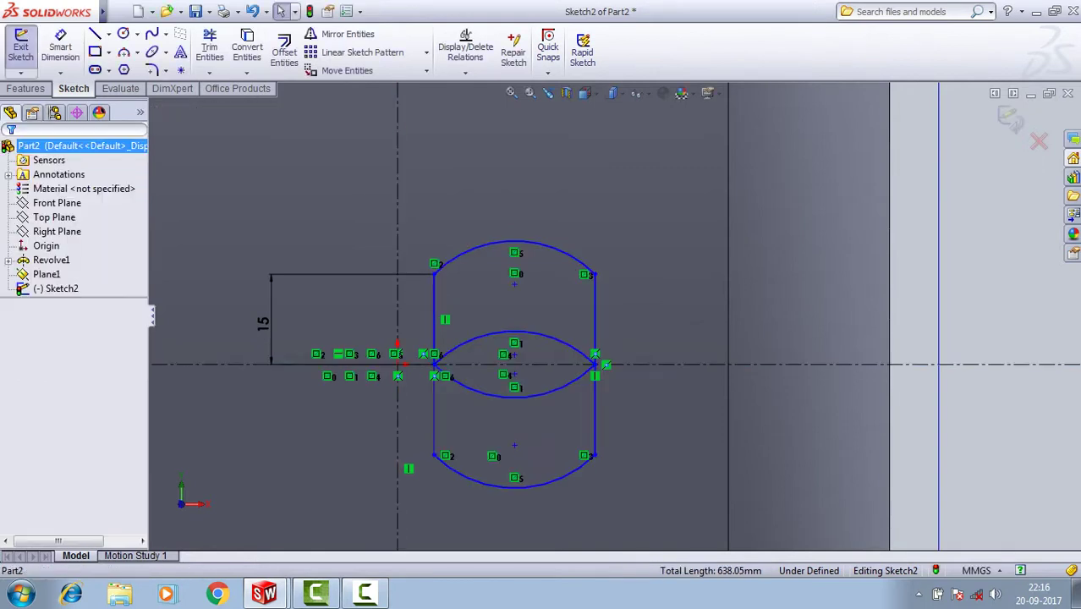
pyautogui.click(347, 70)
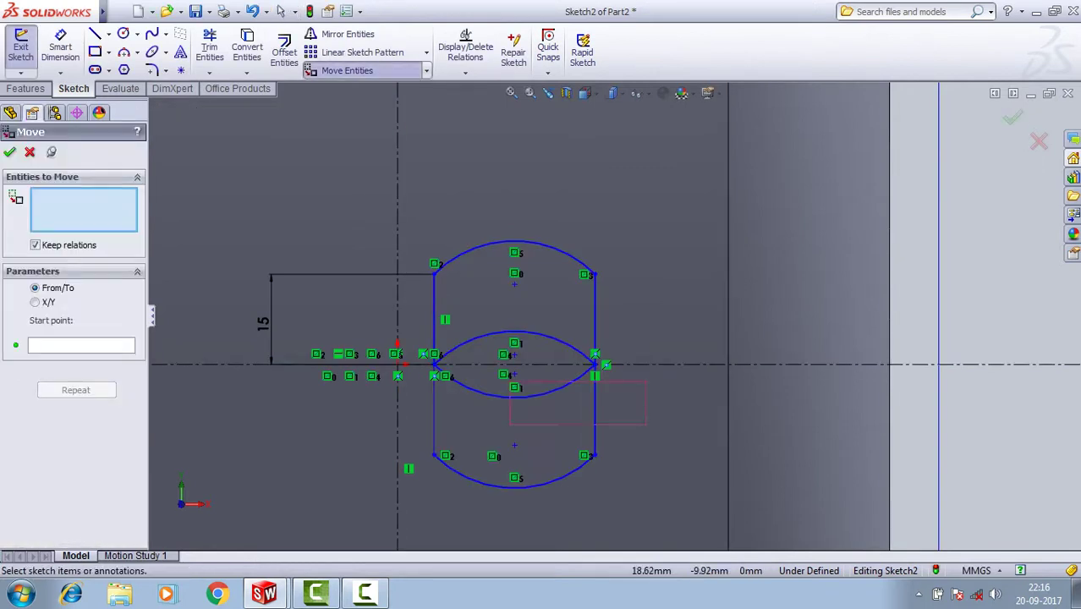
# Trim away the upper part of the right vertical line.
pyautogui.moveTo(424, 488); pyautogui.dragTo(424, 488)
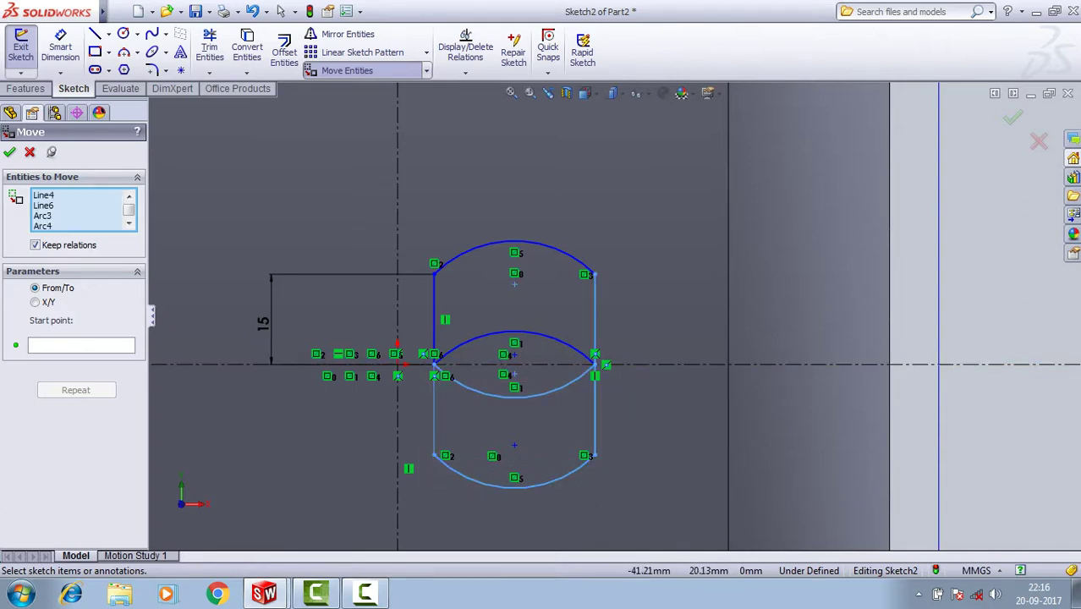
pyautogui.press('Escape')
pyautogui.click(210, 47)
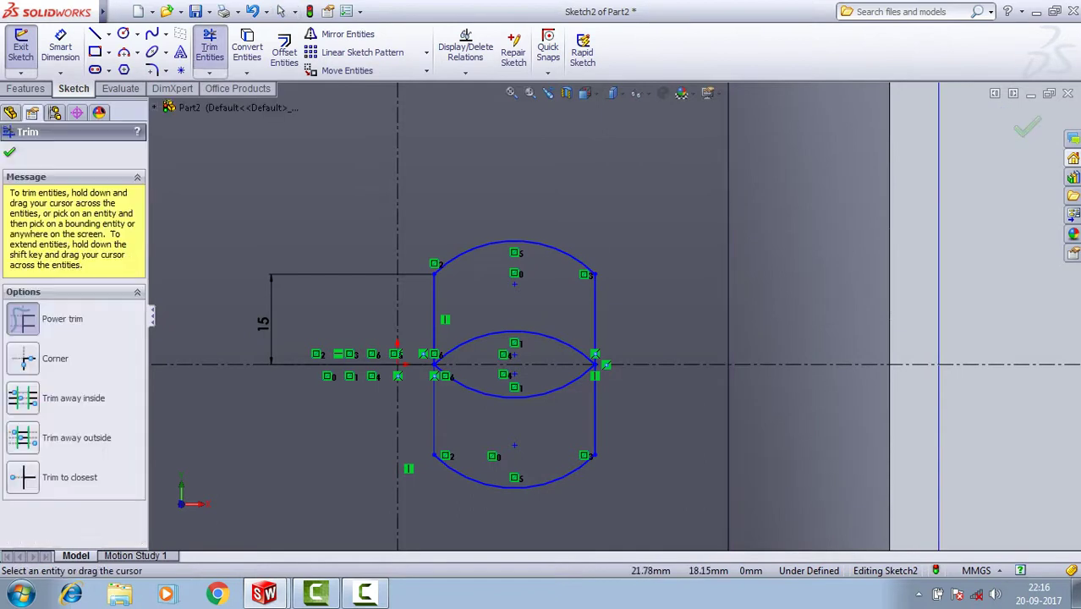
pyautogui.moveTo(668, 310); pyautogui.dragTo(668, 310)
pyautogui.press('Escape')
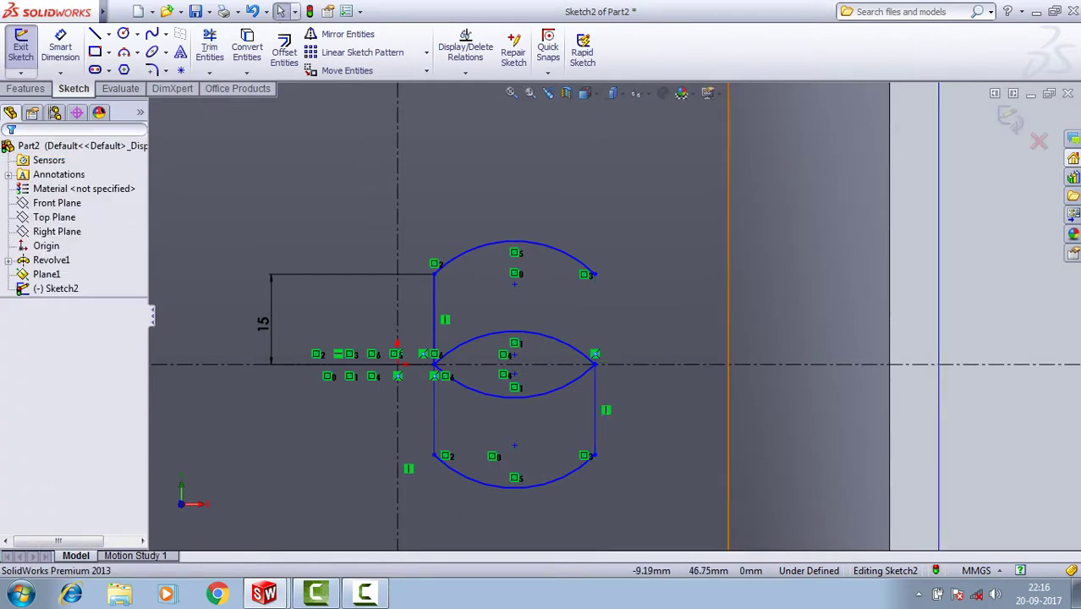
# Move the mirrored lower half from its left end to a new position.
pyautogui.click(346, 70)
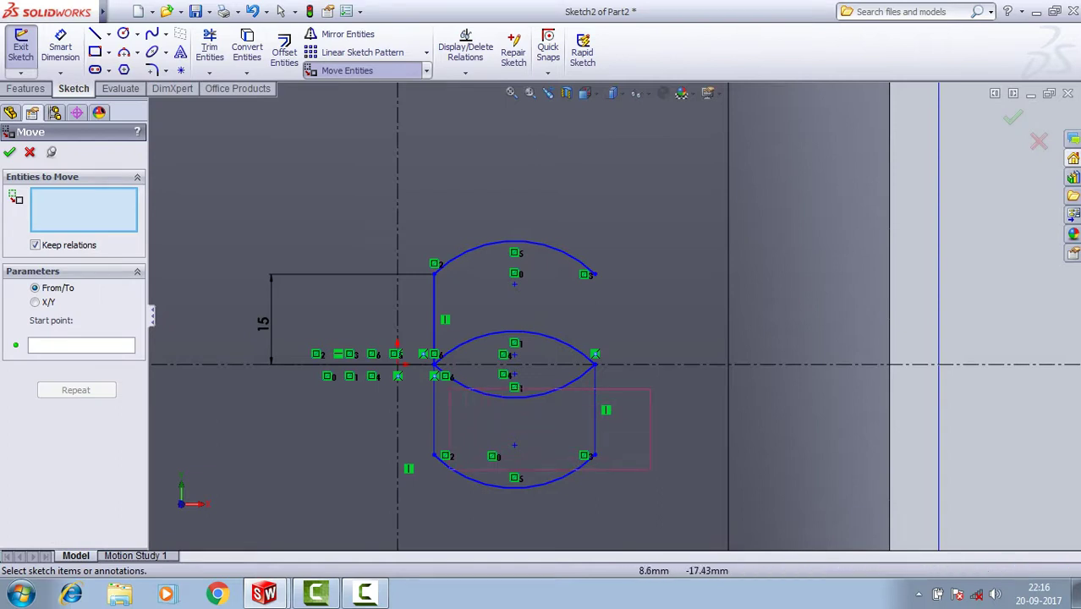
pyautogui.moveTo(551, 396); pyautogui.dragTo(427, 495)
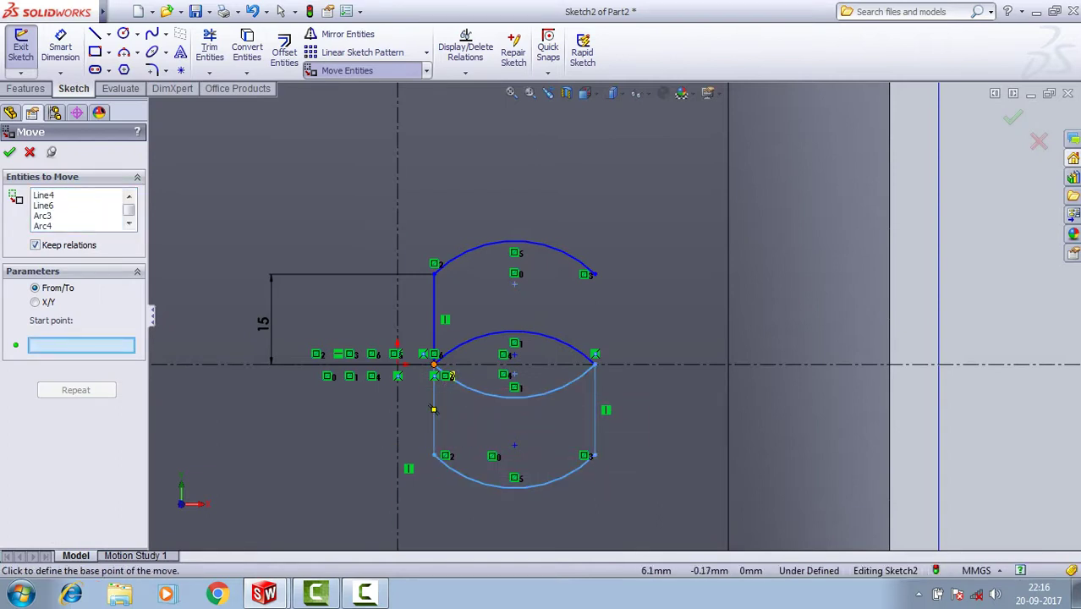
pyautogui.click(434, 366)
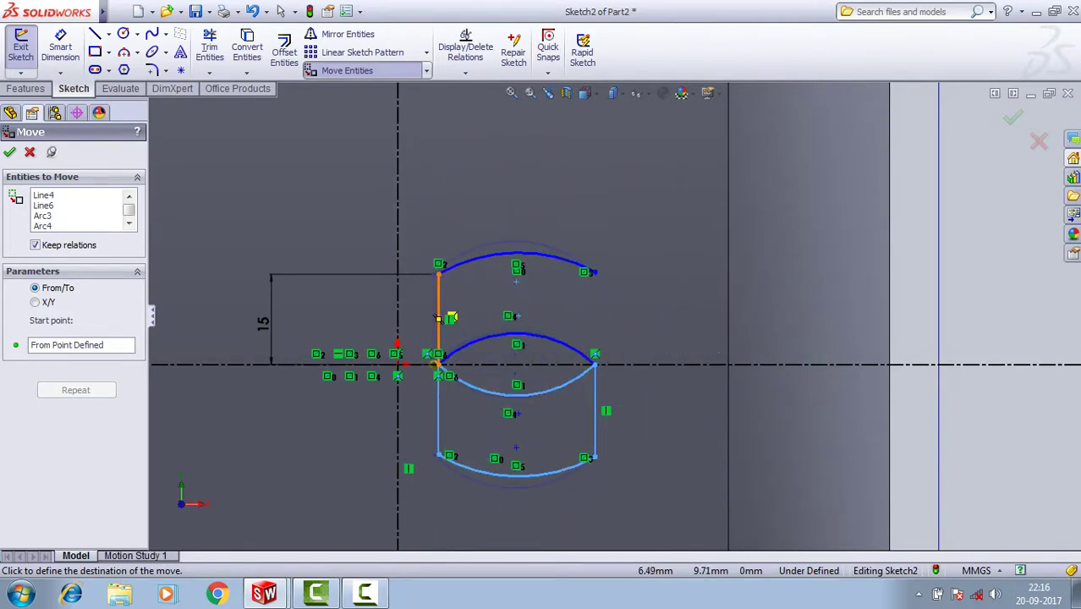
pyautogui.click(451, 318)
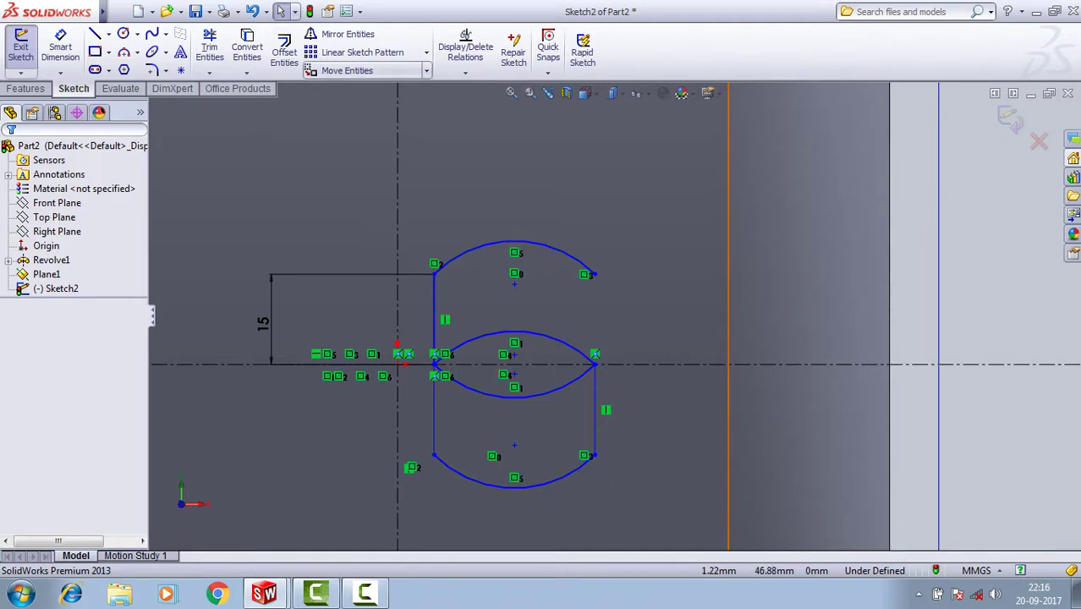
pyautogui.click(427, 71)
pyautogui.click(350, 102)
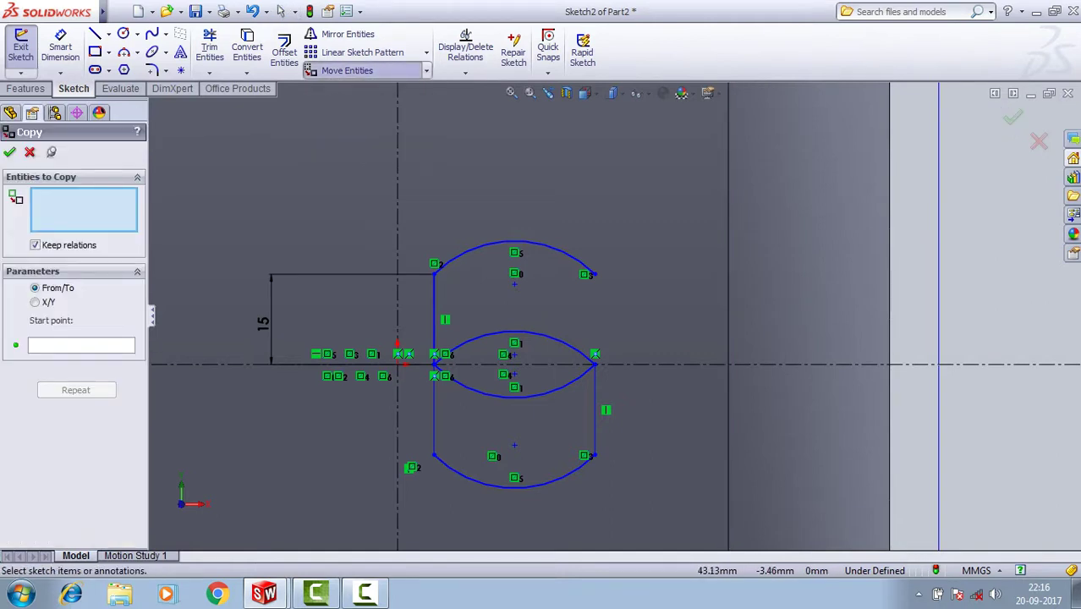
# Copy the lower half from its left end to the upper arc's right end.
pyautogui.moveTo(657, 386); pyautogui.dragTo(409, 485)
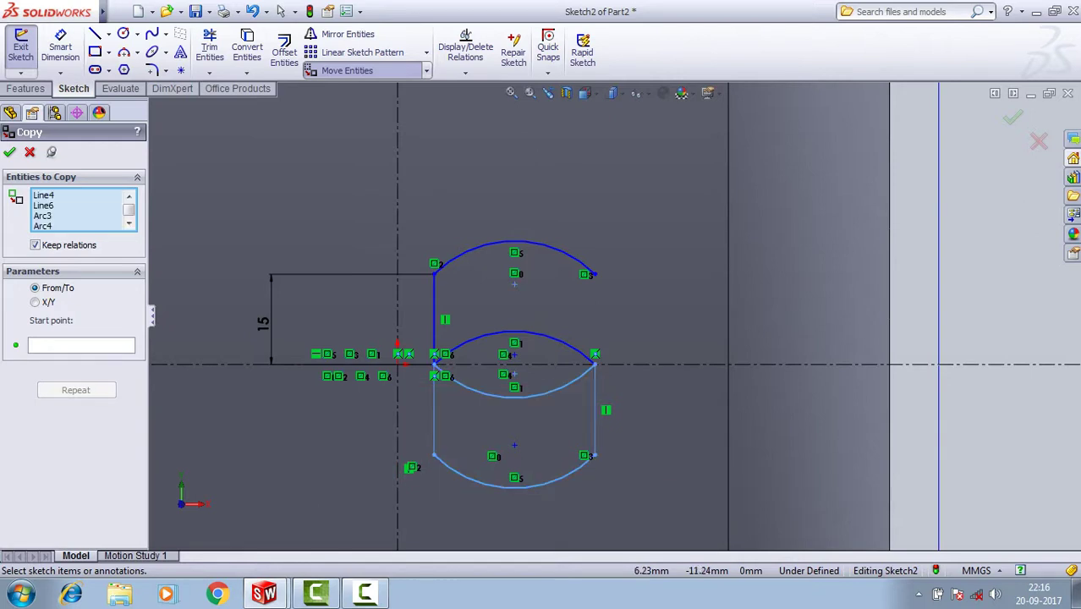
pyautogui.rightClick(434, 410)
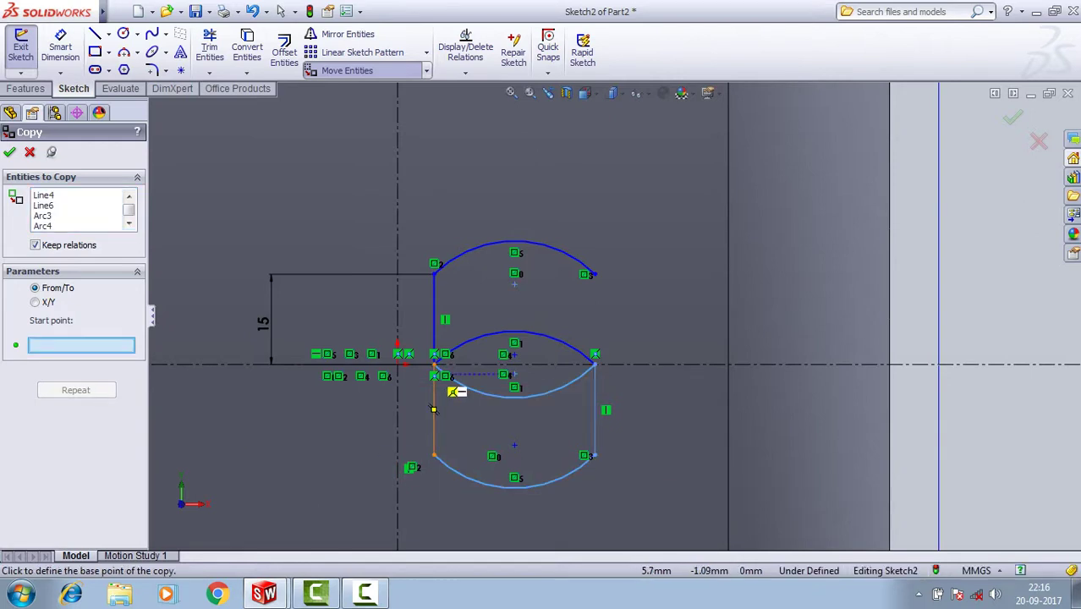
pyautogui.click(434, 364)
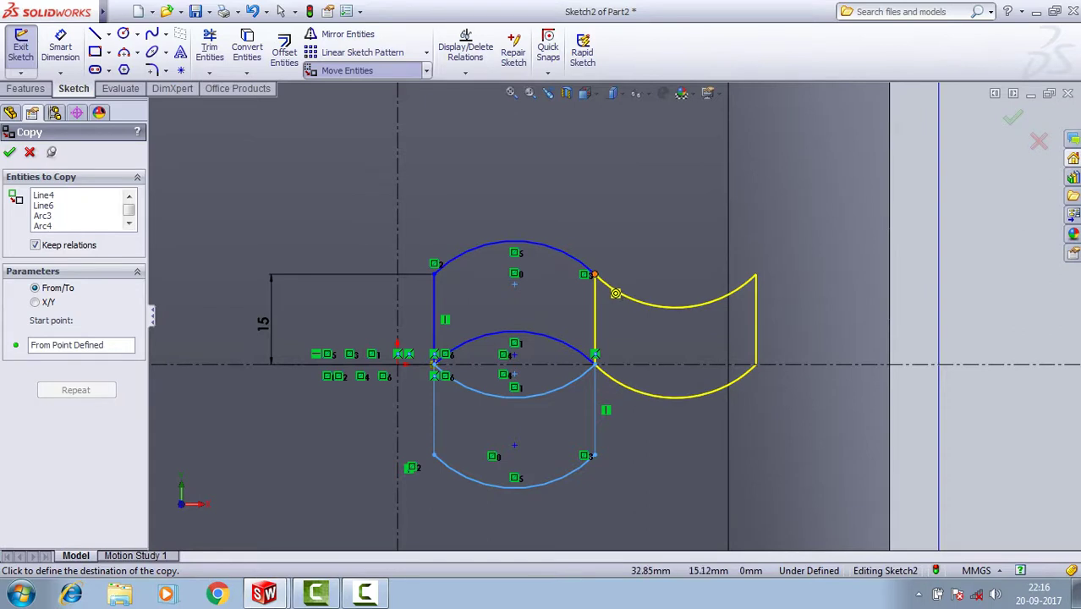
pyautogui.click(616, 293)
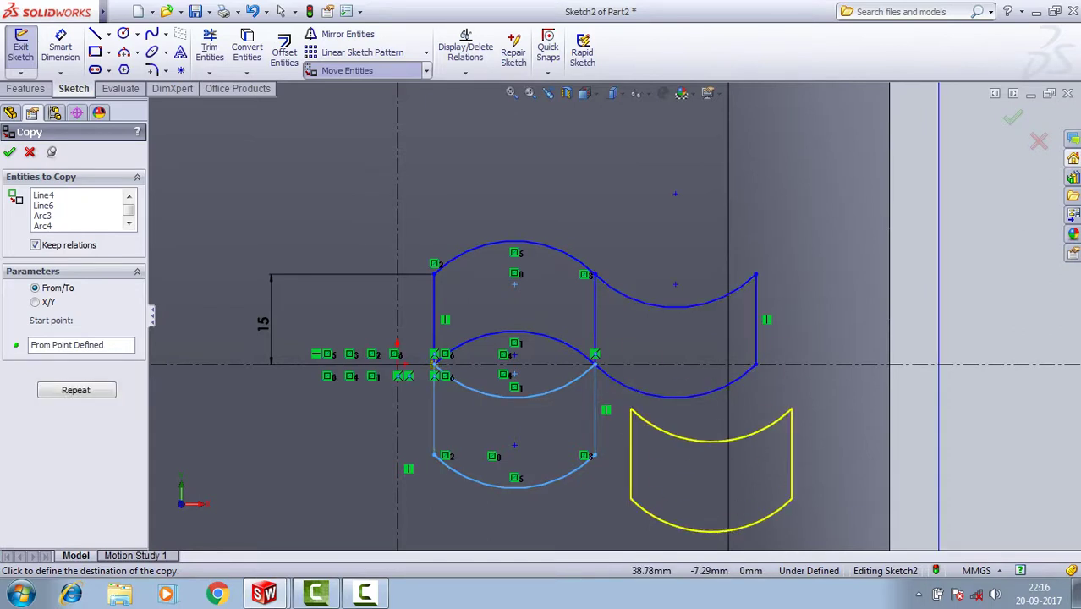
pyautogui.press('Escape')
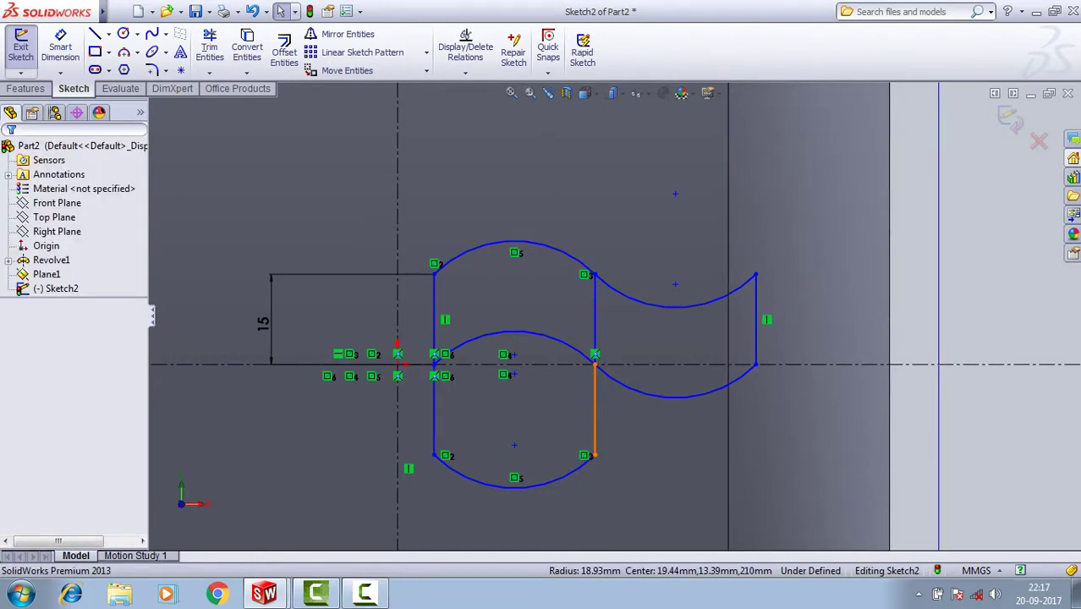
# Delete the leftover lower lines, the bottom arc and the middle vertical line.
pyautogui.click(596, 415)
pyautogui.press('Delete')
pyautogui.click(514, 486)
pyautogui.press('Delete')
pyautogui.click(433, 415)
pyautogui.press('Delete')
pyautogui.click(596, 304)
pyautogui.press('Delete')
pyautogui.scroll(2, 615, 314)
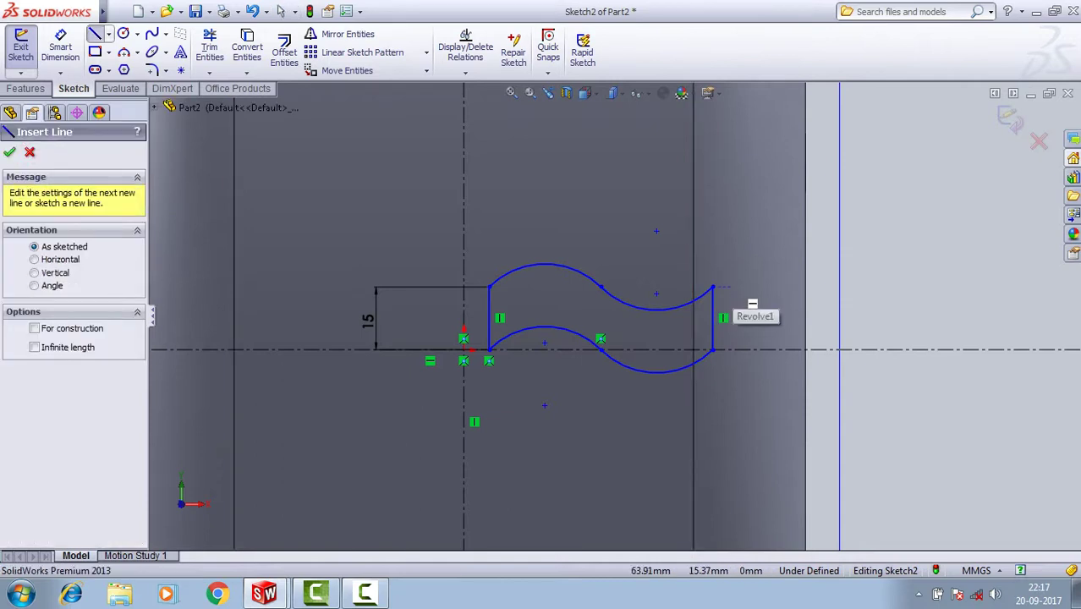
# Draw a vertical line right of the wave, then a slanted line up to the tyre edge.
pyautogui.click(741, 287)
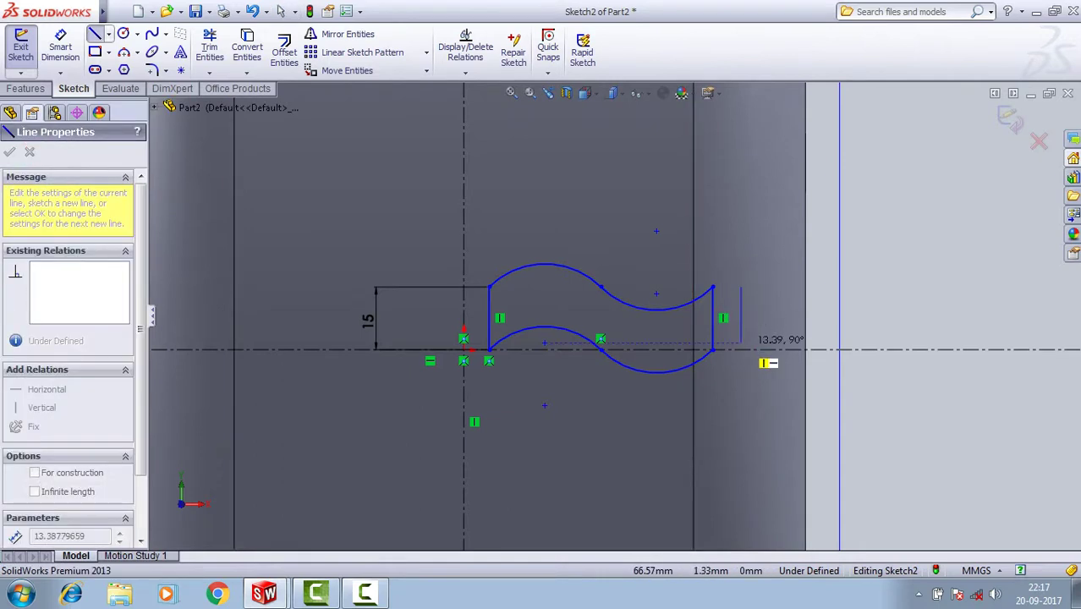
pyautogui.click(741, 349)
pyautogui.rightClick(743, 318)
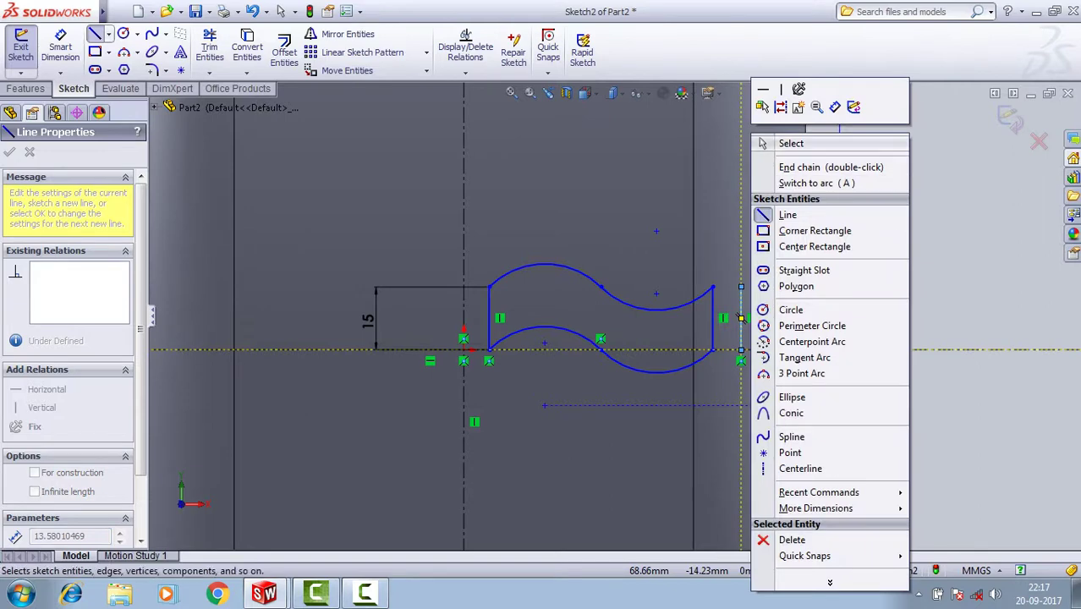
pyautogui.click(765, 142)
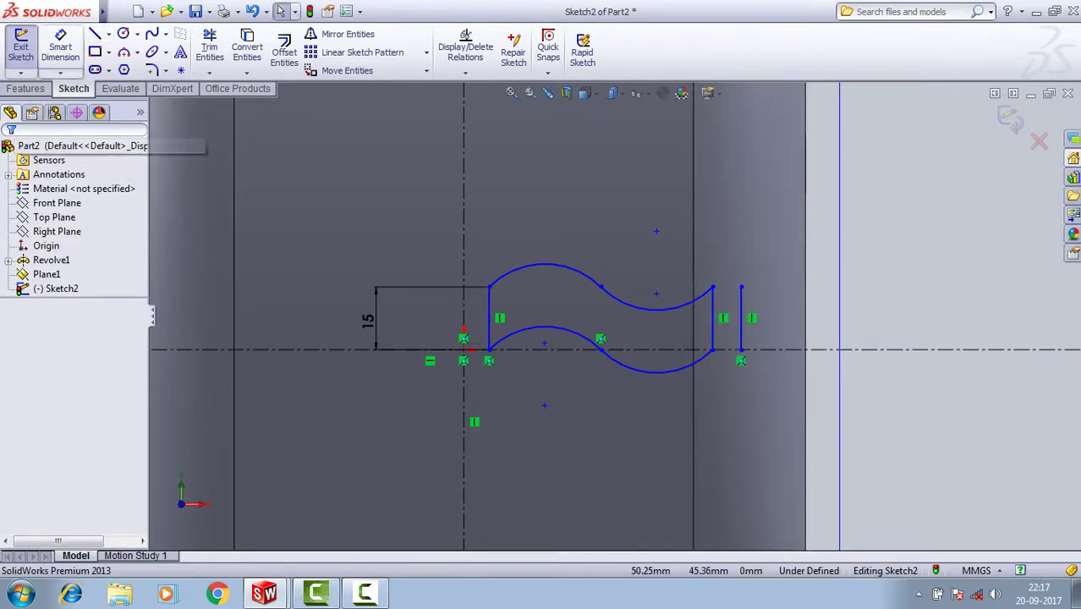
pyautogui.click(94, 33)
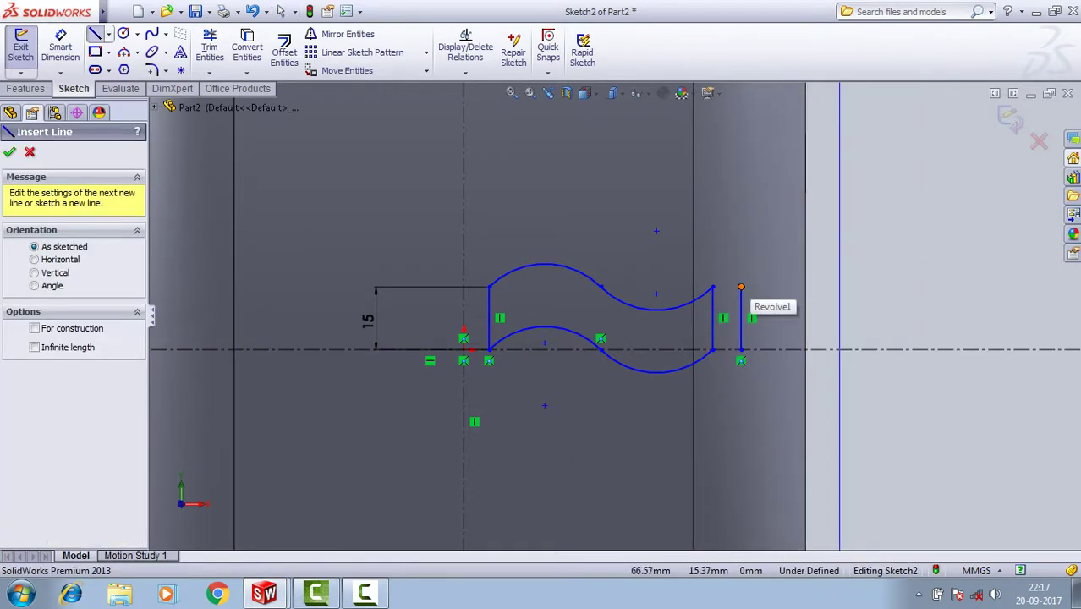
pyautogui.click(741, 288)
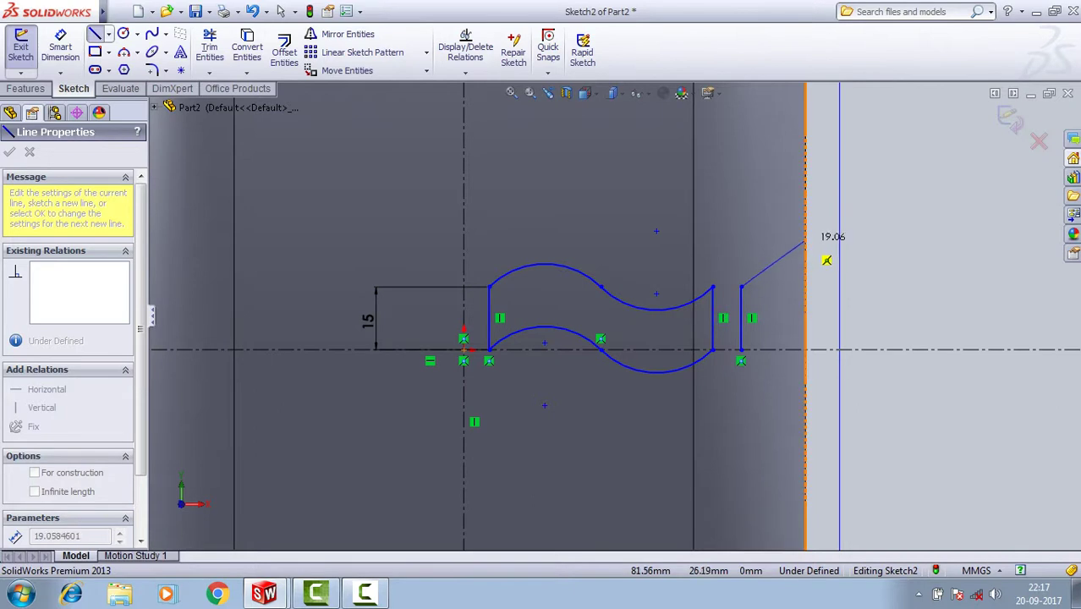
pyautogui.click(805, 242)
pyautogui.rightClick(835, 276)
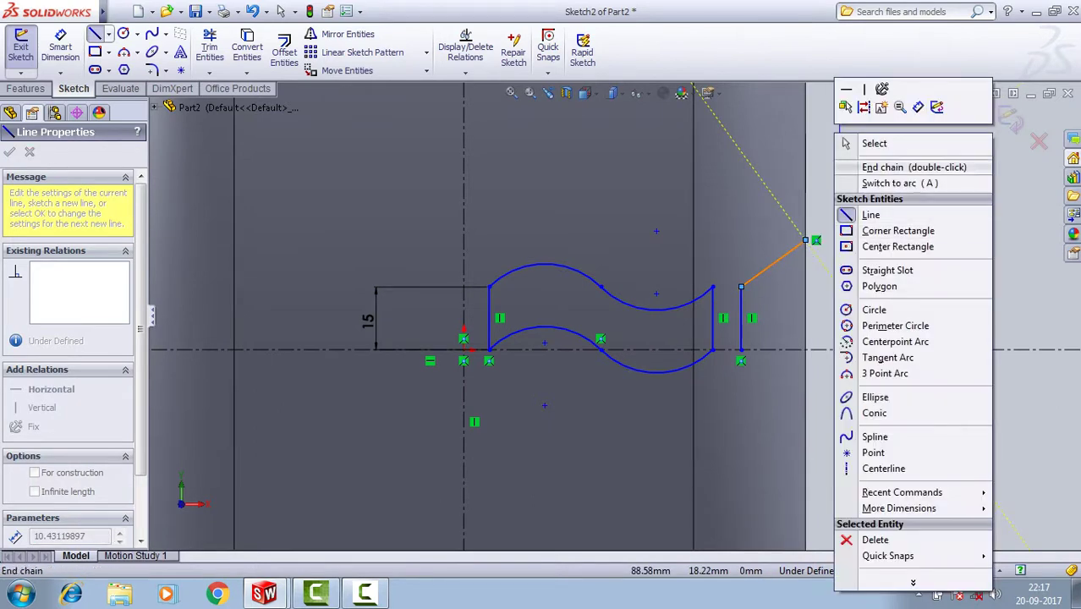
pyautogui.click(874, 143)
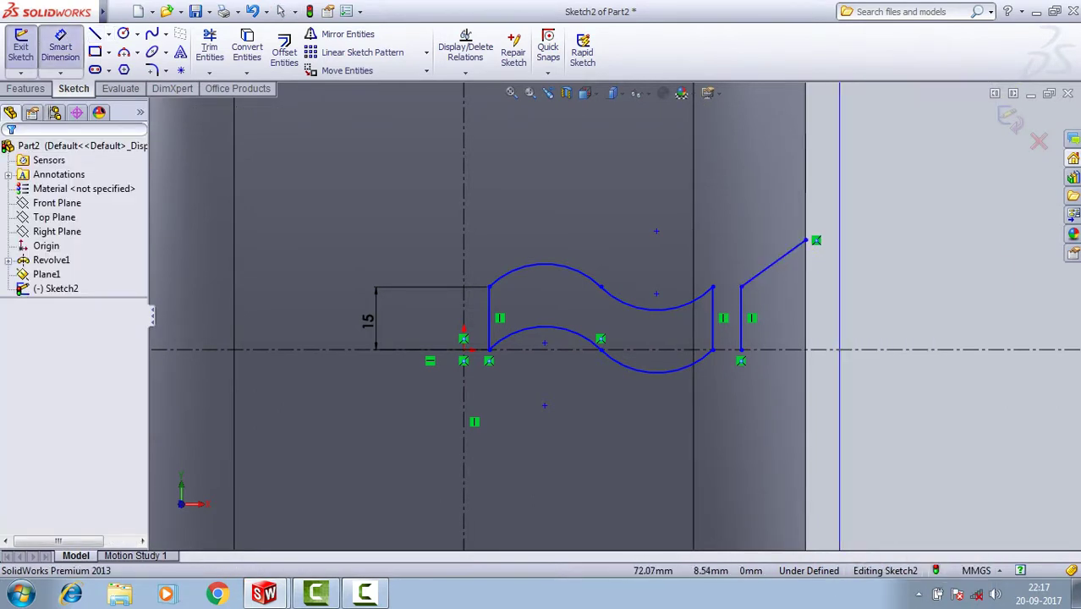
# Snap the sloped line's upper end onto the tyre edge.
pyautogui.click(742, 322)
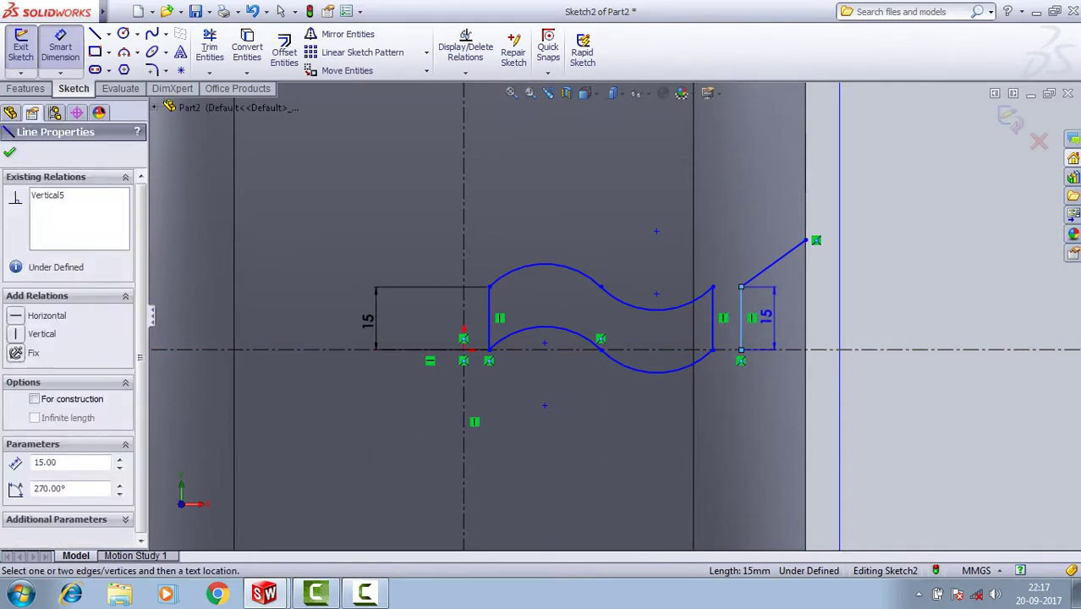
pyautogui.press('Escape')
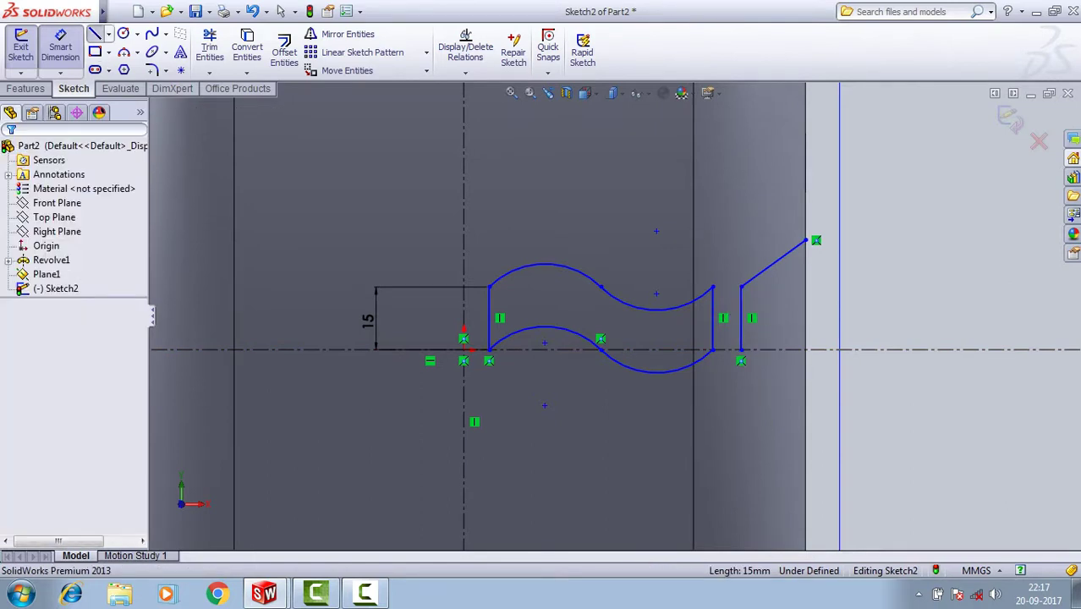
pyautogui.click(95, 34)
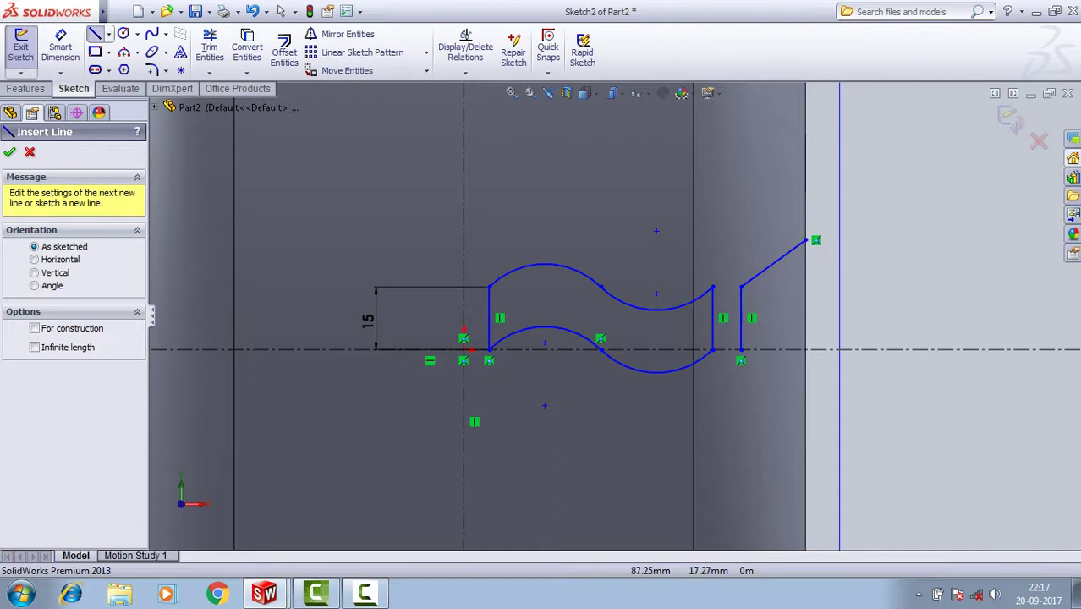
pyautogui.press('Escape')
pyautogui.moveTo(805, 240); pyautogui.dragTo(805, 266)
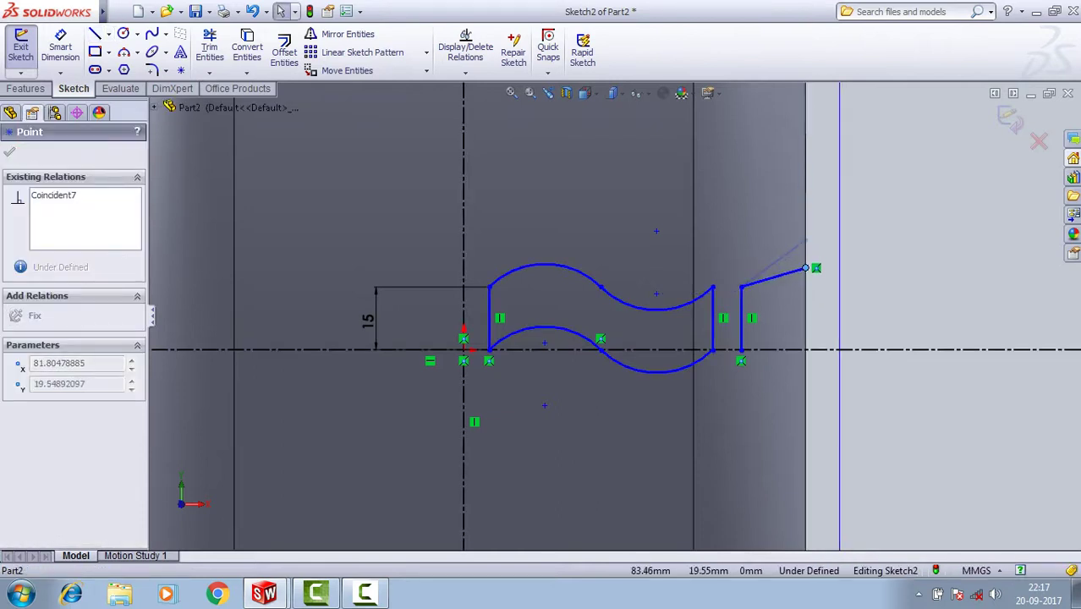
pyautogui.moveTo(806, 248); pyautogui.dragTo(805, 251)
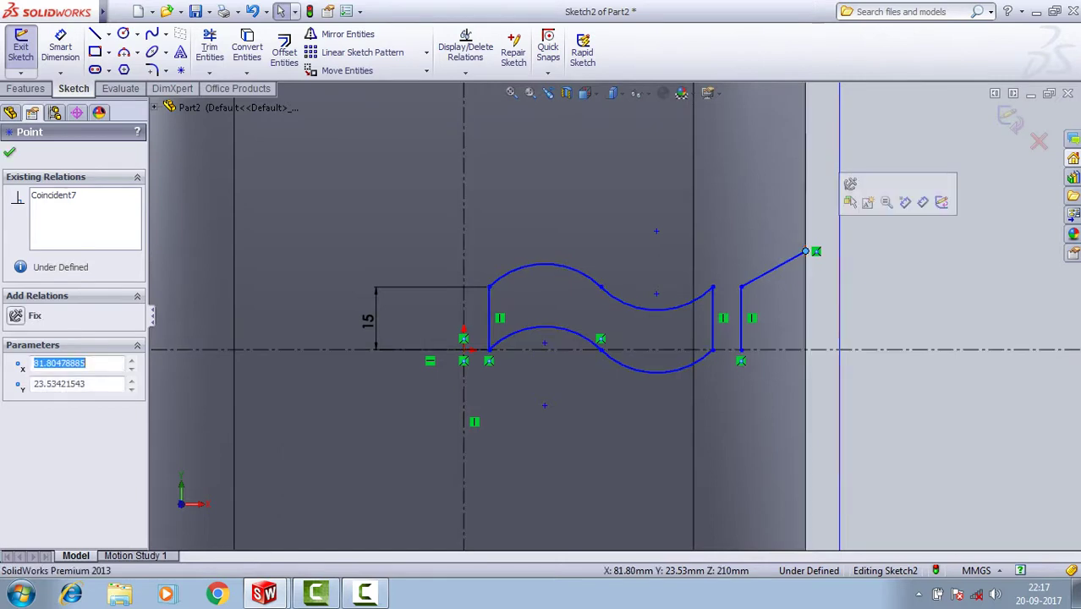
pyautogui.click(9, 152)
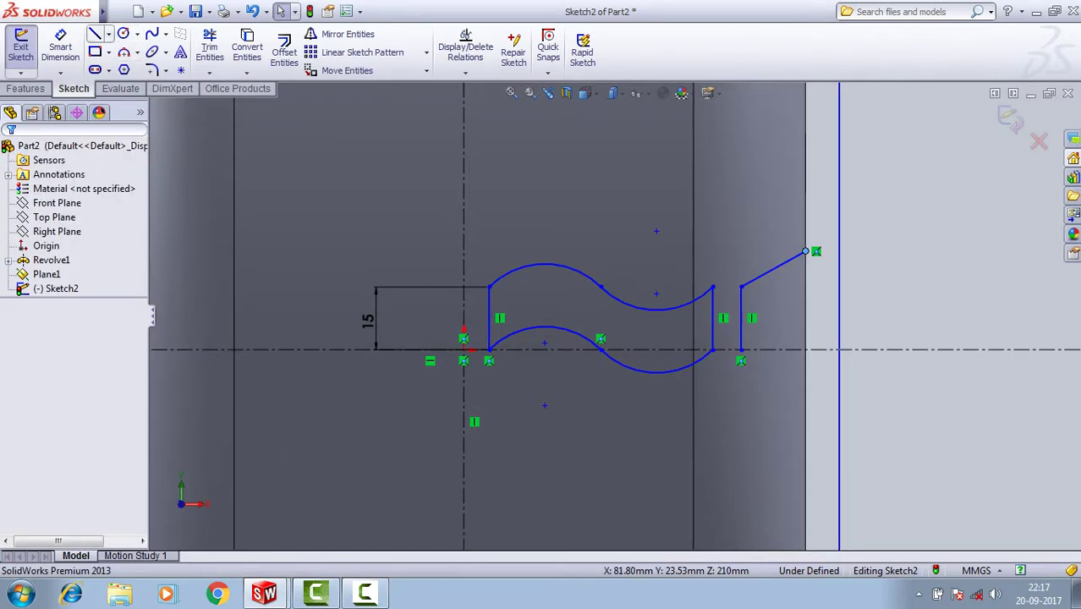
# Join the sloped line's end to a horizontal line from the wave top, then delete that line.
pyautogui.click(95, 33)
pyautogui.click(545, 264)
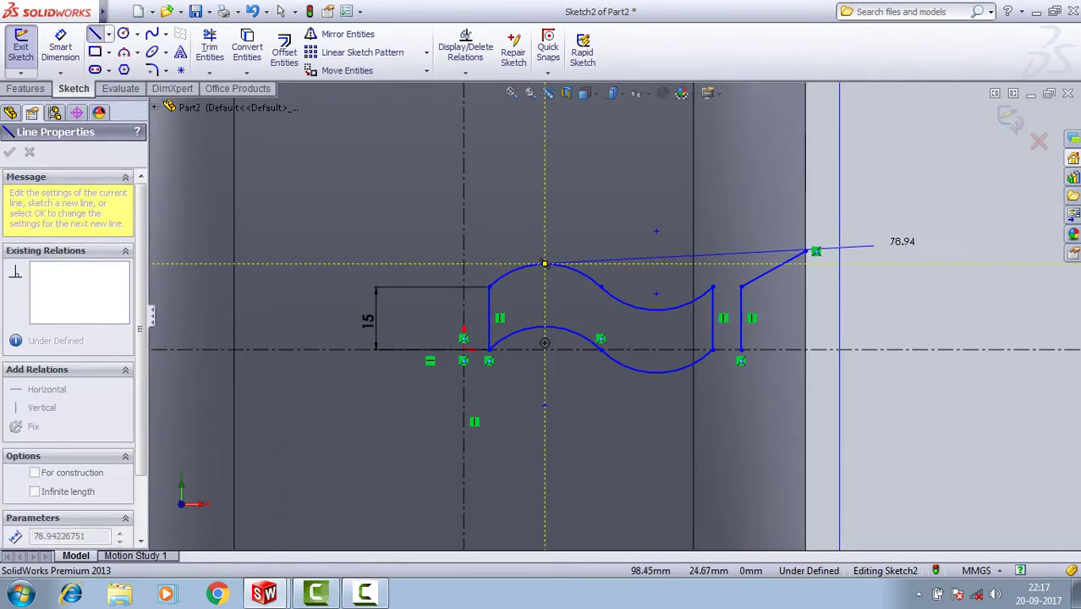
pyautogui.click(896, 263)
pyautogui.rightClick(896, 263)
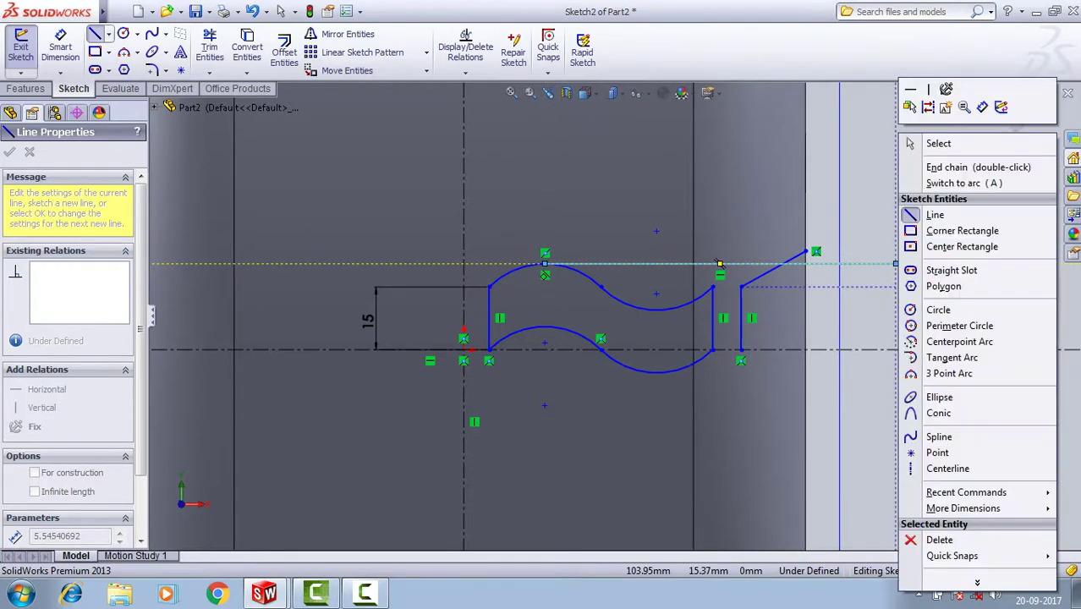
pyautogui.click(912, 142)
pyautogui.press('Escape')
pyautogui.moveTo(805, 251); pyautogui.dragTo(803, 264)
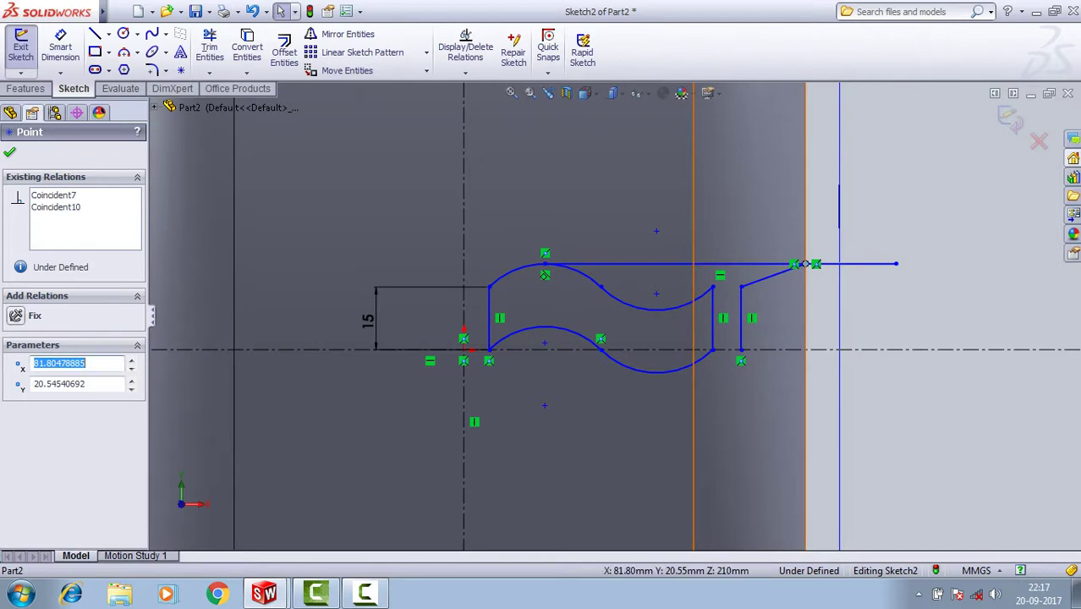
pyautogui.click(854, 263)
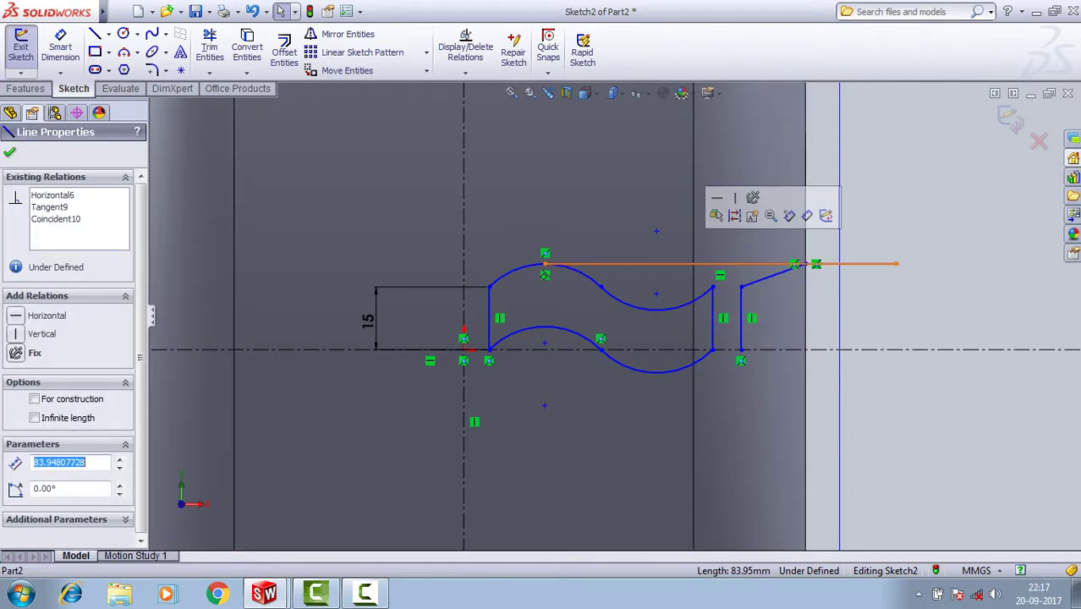
pyautogui.press('Delete')
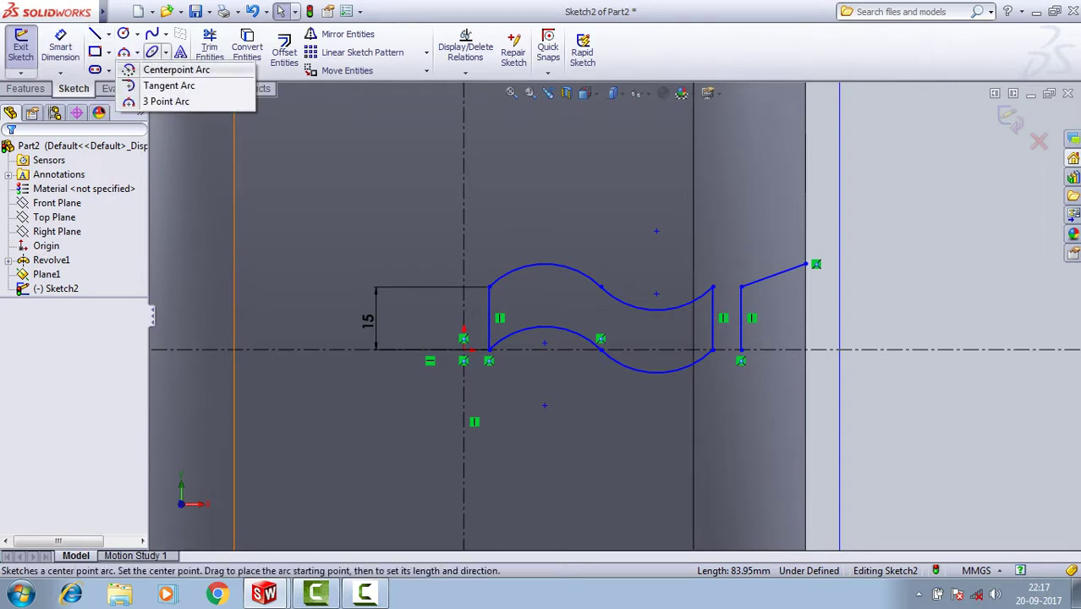
# Draw a vertical line down from the sloped line's end and dimension it 15 mm.
pyautogui.click(95, 33)
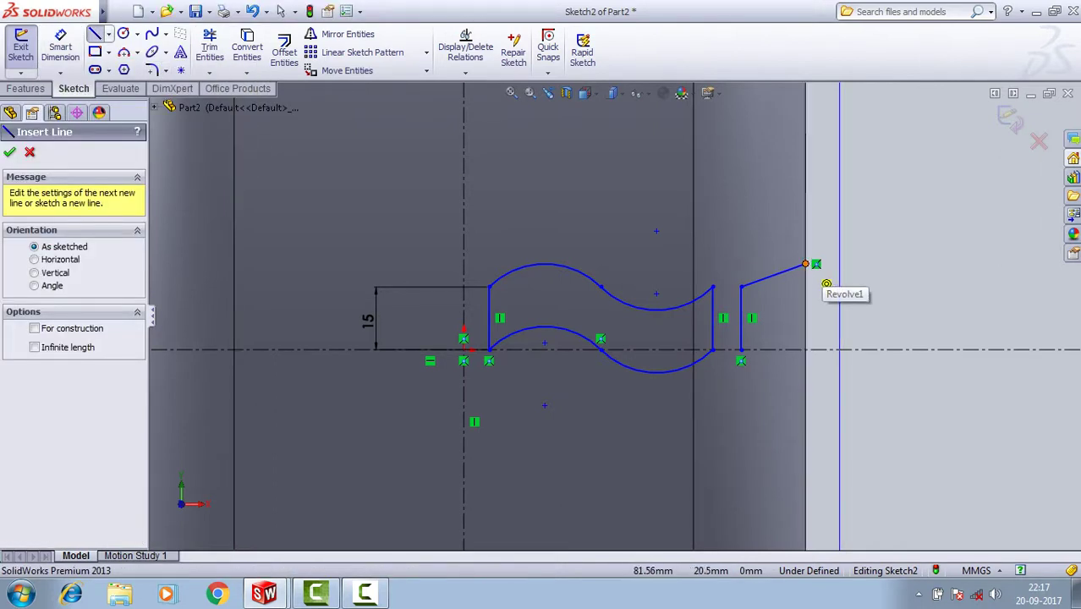
pyautogui.click(805, 264)
pyautogui.rightClick(805, 325)
pyautogui.click(896, 143)
pyautogui.click(805, 296)
pyautogui.click(819, 296)
pyautogui.write('15')
pyautogui.press('Return')
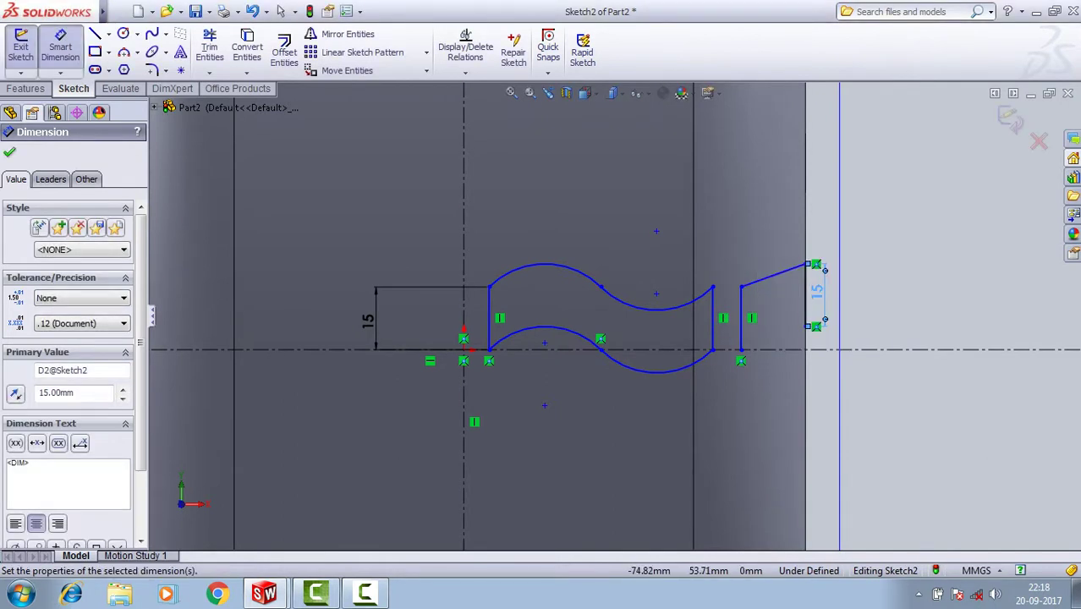
pyautogui.click(9, 153)
# Draw the closing line from the block's lower corner to the bottom of the 15 mm edge.
pyautogui.click(95, 33)
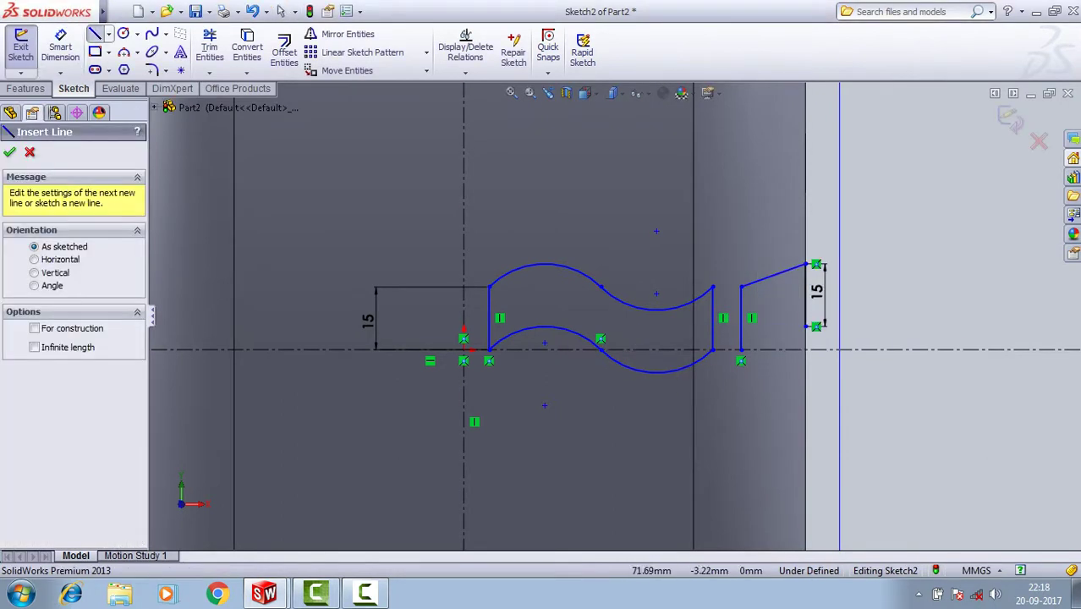
pyautogui.click(741, 350)
pyautogui.click(814, 326)
pyautogui.rightClick(808, 325)
pyautogui.click(891, 150)
# Zoom in to inspect the tiny stray line at the block's corner.
pyautogui.scroll(-1, 846, 325)
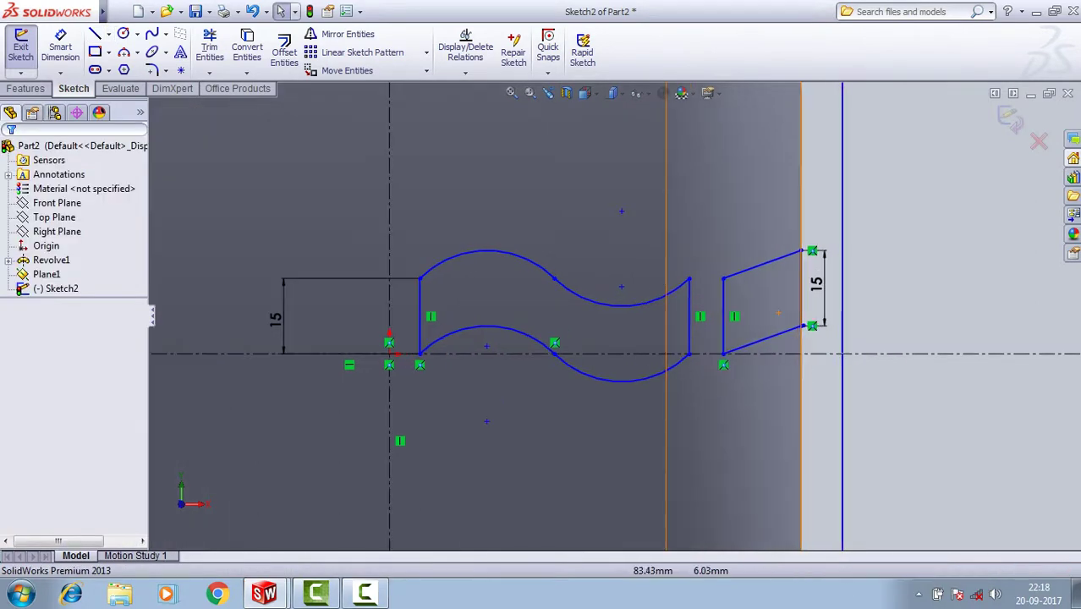
pyautogui.scroll(-2, 846, 326)
pyautogui.scroll(-1, 846, 325)
pyautogui.scroll(-2, 736, 330)
pyautogui.scroll(-1, 736, 330)
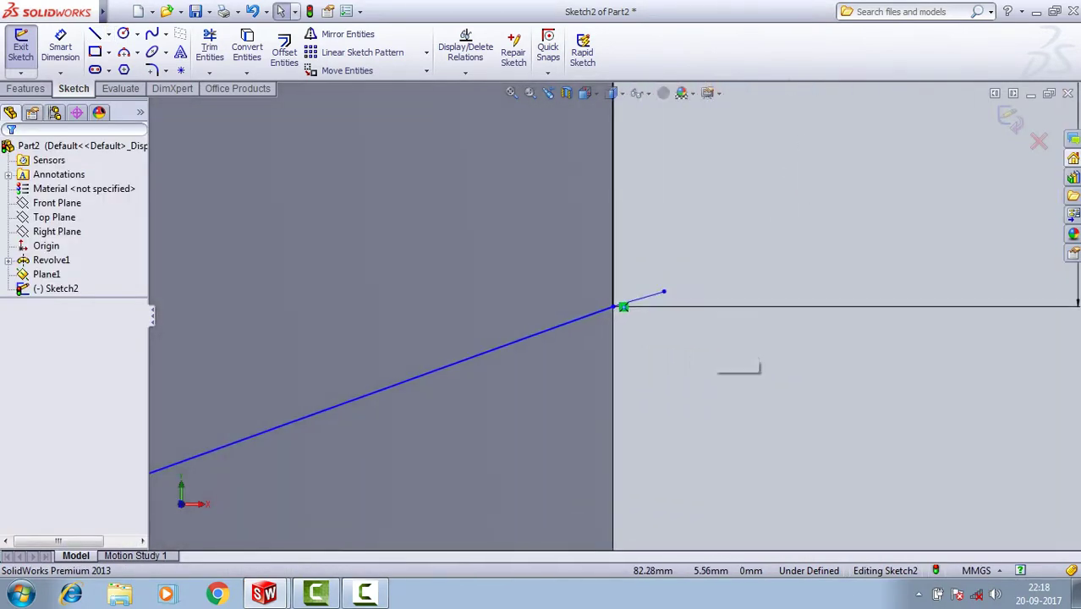
pyautogui.click(652, 297)
pyautogui.press('Escape')
pyautogui.scroll(2, 626, 317)
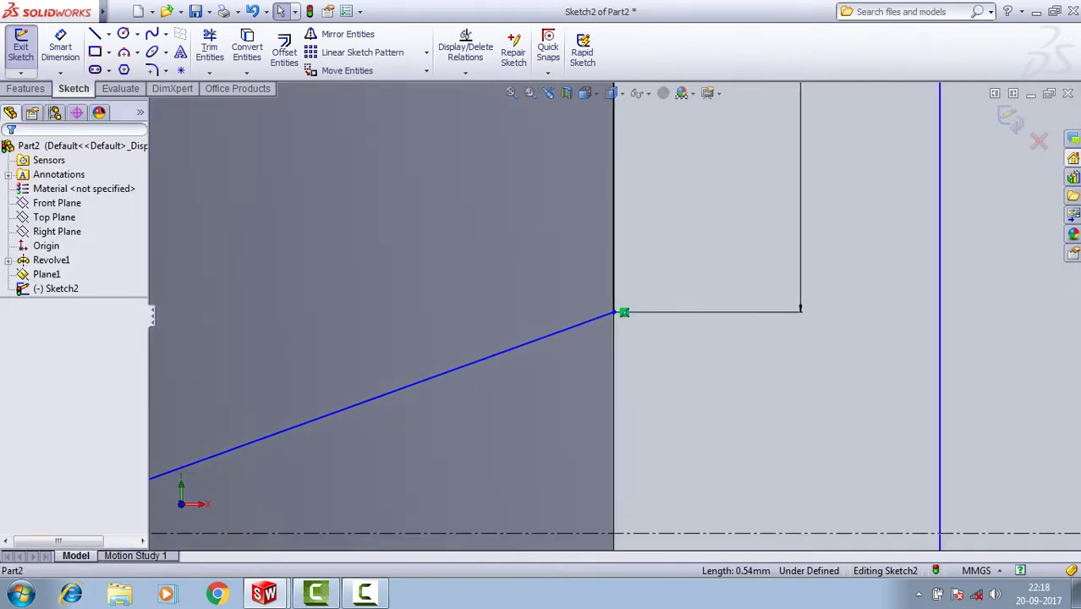
pyautogui.scroll(2, 626, 317)
pyautogui.scroll(2, 624, 315)
pyautogui.scroll(2, 624, 315)
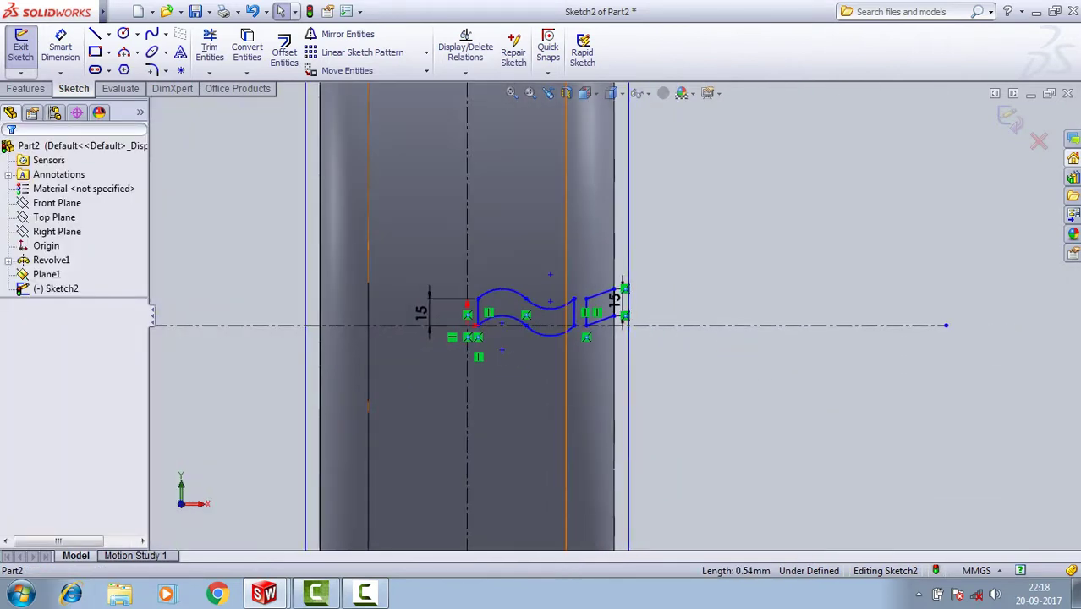
pyautogui.click(339, 34)
# Mirror the tread profile about the vertical centreline Line2 and exit the sketch.
pyautogui.moveTo(700, 237); pyautogui.dragTo(474, 317)
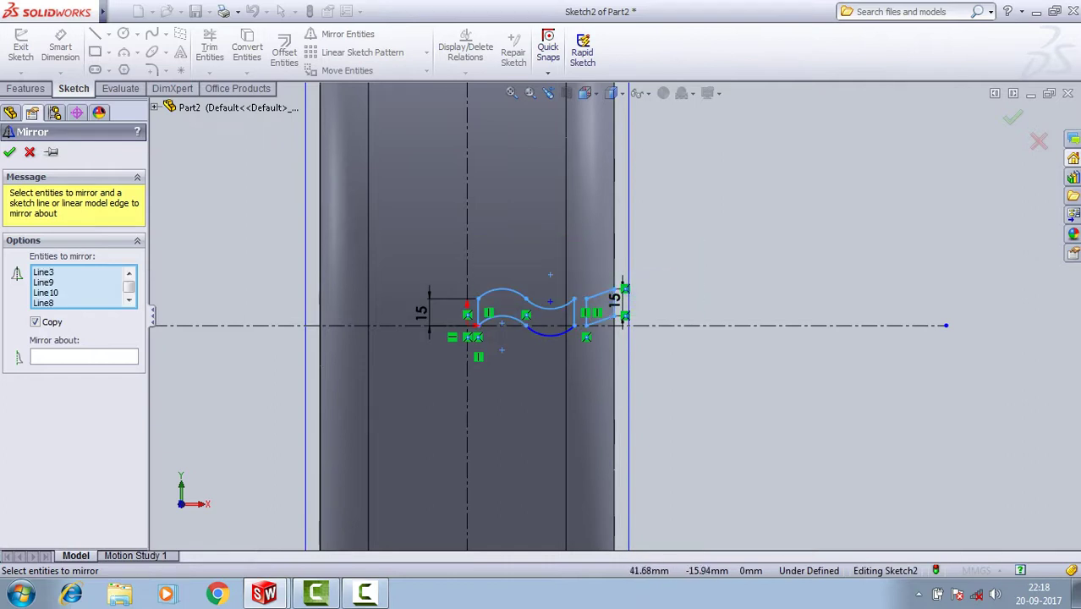
pyautogui.click(84, 357)
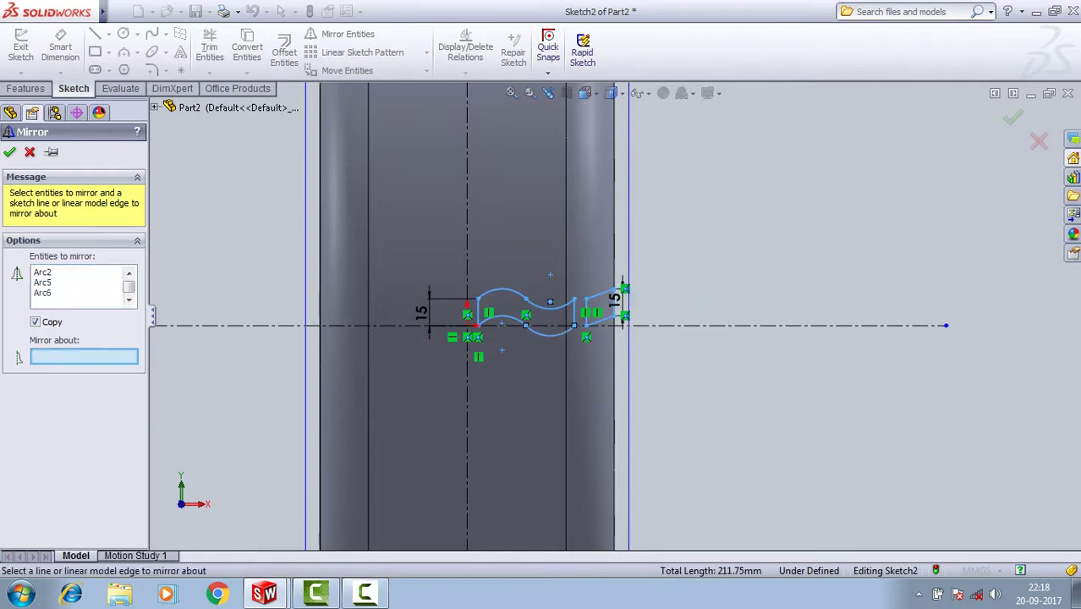
pyautogui.click(467, 440)
pyautogui.scroll(3, 614, 316)
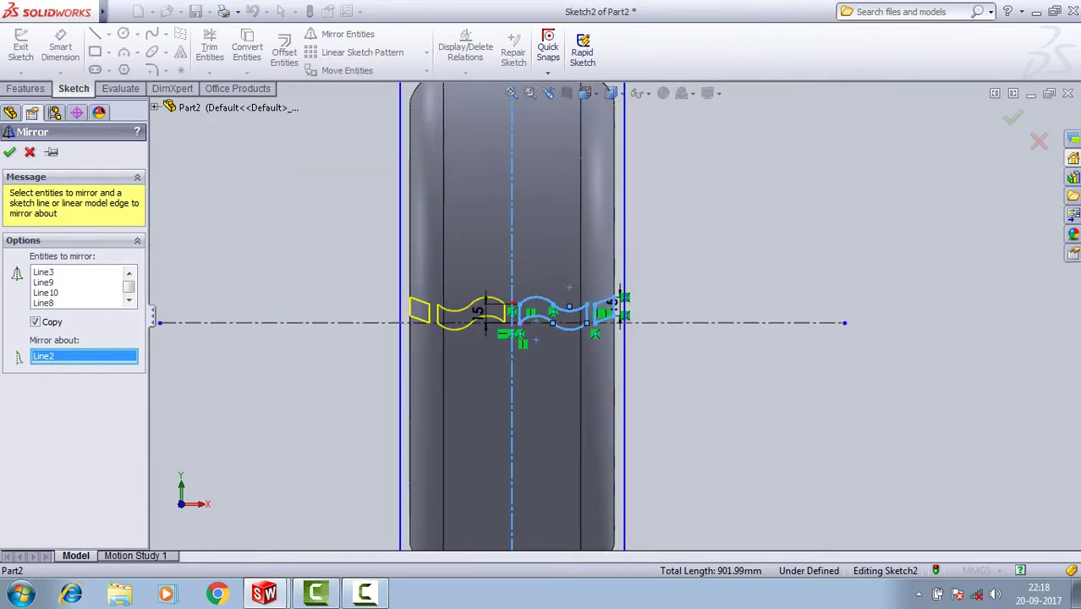
pyautogui.press('Return')
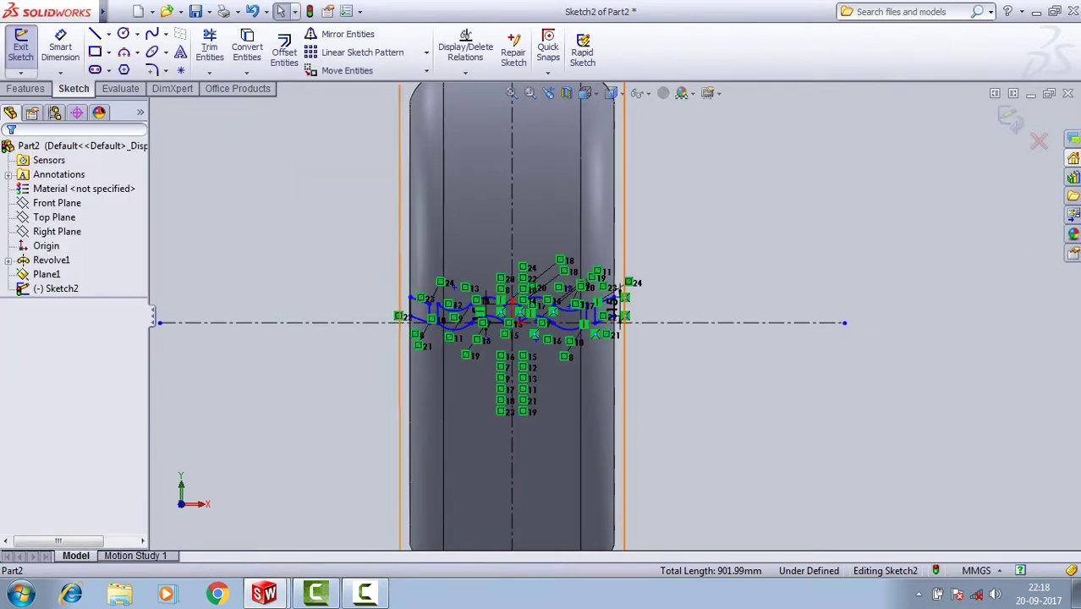
pyautogui.click(20, 47)
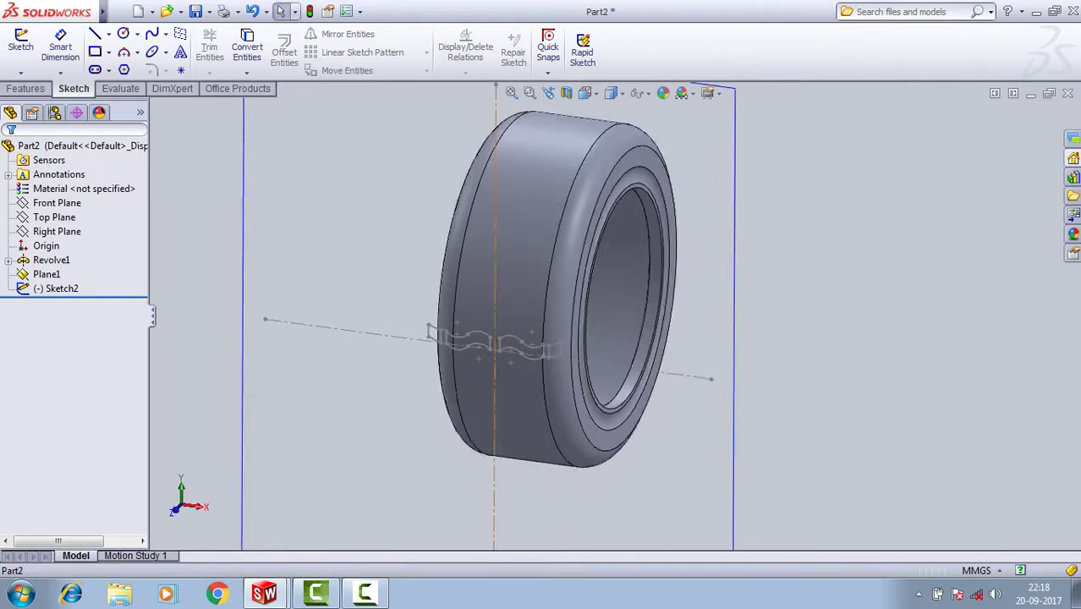
# Start an extruded cut from the tread sketch using both wave shapes and the right-hand block.
pyautogui.scroll(-2, 462, 376)
pyautogui.click(26, 88)
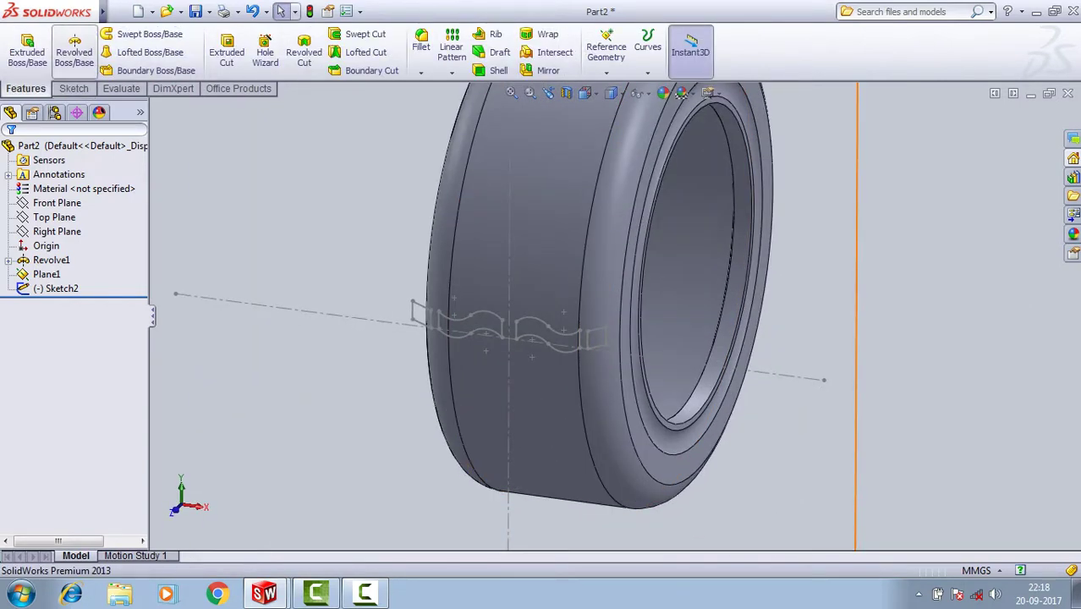
pyautogui.click(227, 50)
pyautogui.scroll(-2, 368, 313)
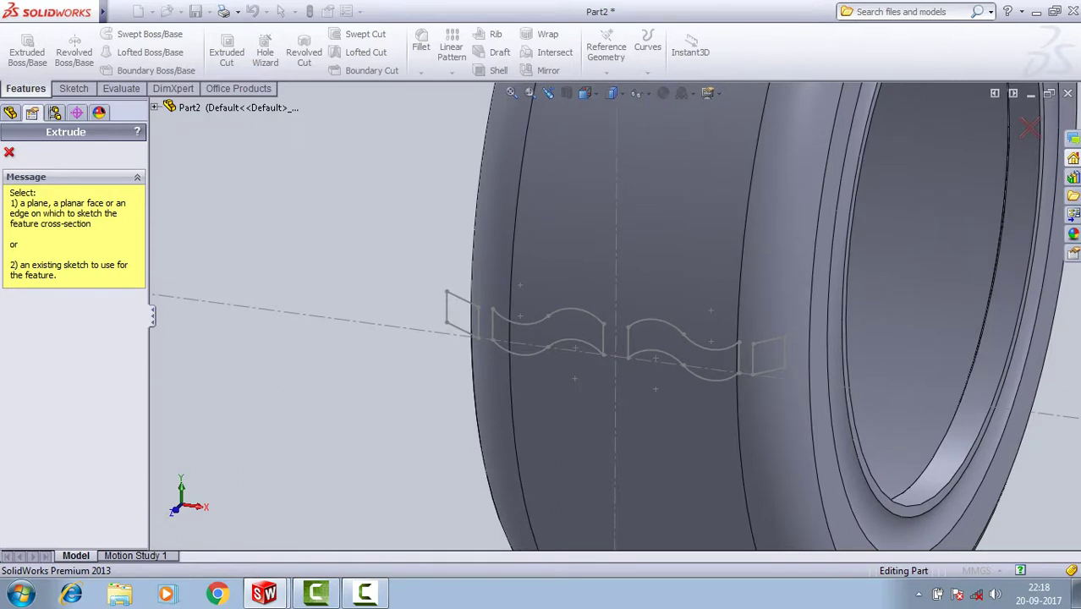
pyautogui.click(472, 305)
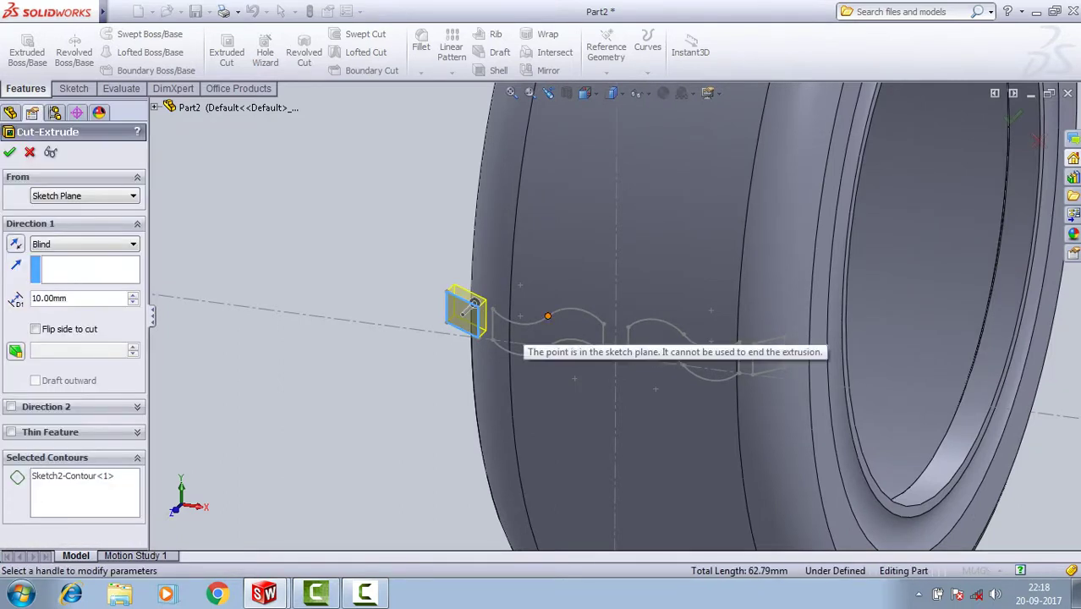
pyautogui.click(85, 495)
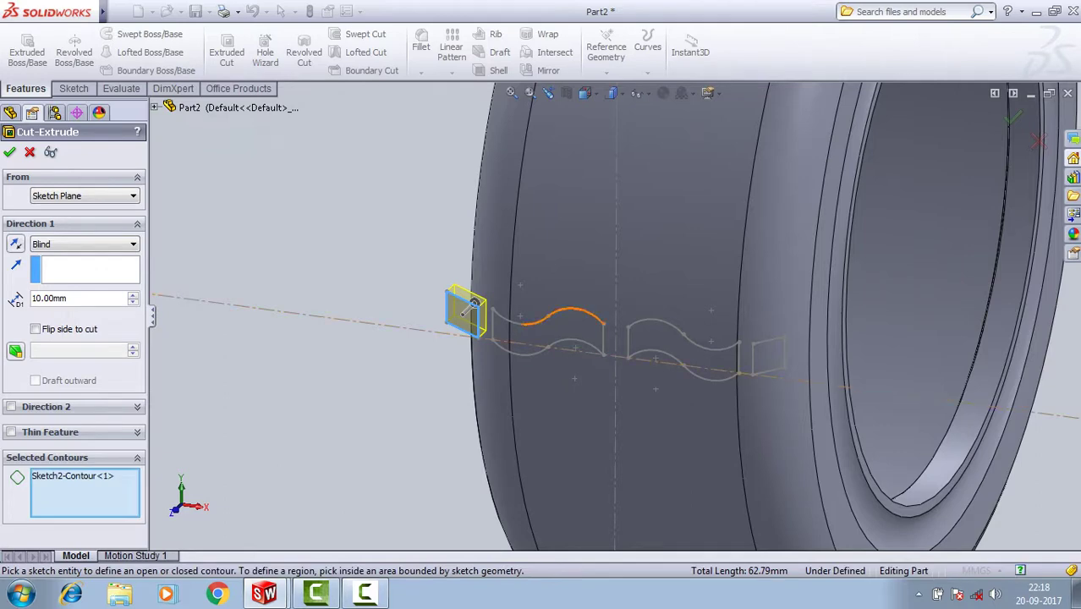
pyautogui.click(536, 316)
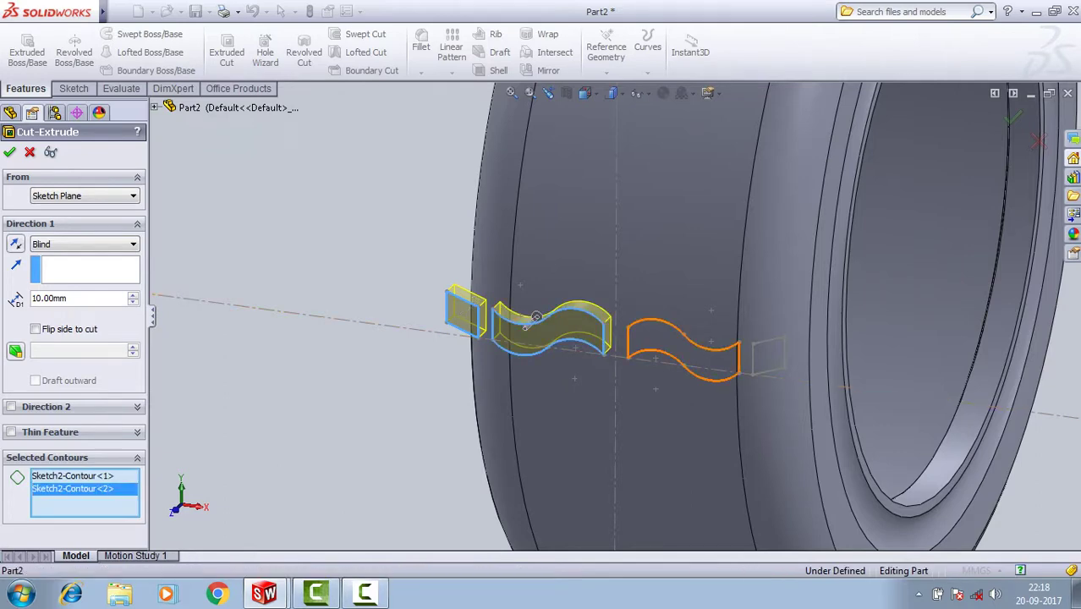
pyautogui.click(668, 342)
pyautogui.click(768, 354)
# Set the blind cut depth to 30 mm and confirm Cut-Extrude1.
pyautogui.moveTo(711, 359)
pyautogui.mouseDown(button='middle')
pyautogui.moveTo(668, 304)
pyautogui.moveTo(669, 317)
pyautogui.mouseUp(button='middle')
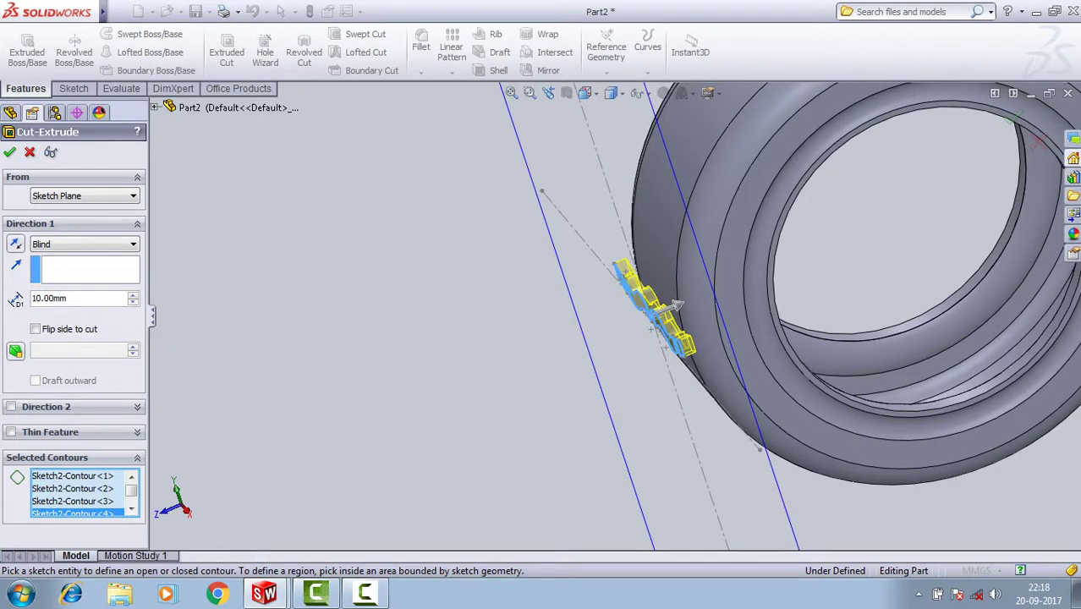
pyautogui.click(133, 293)
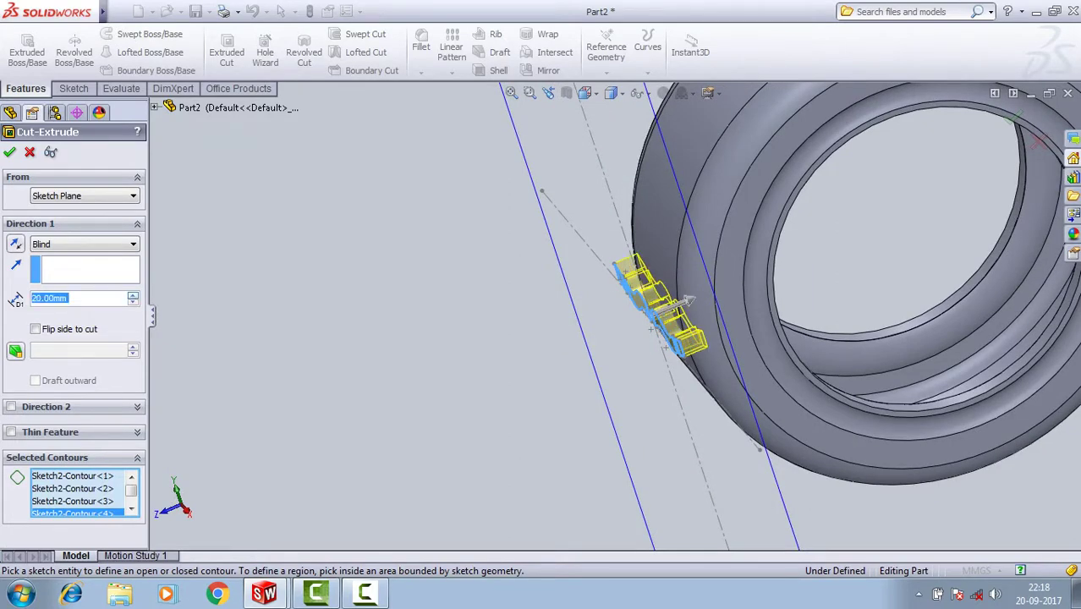
pyautogui.click(133, 294)
pyautogui.moveTo(694, 339); pyautogui.dragTo(660, 322, button='middle')
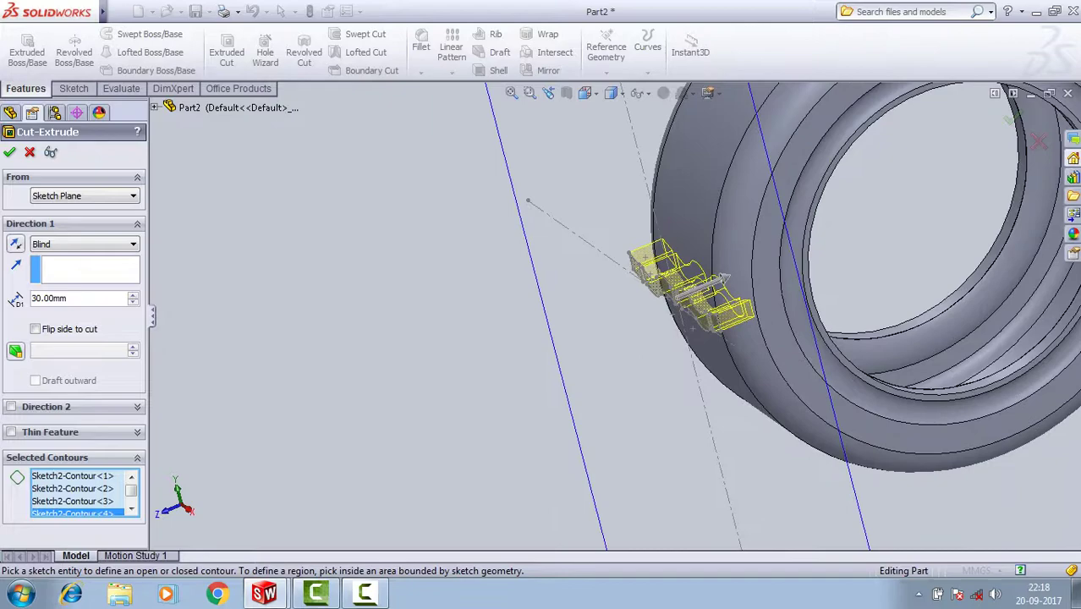
pyautogui.press('Return')
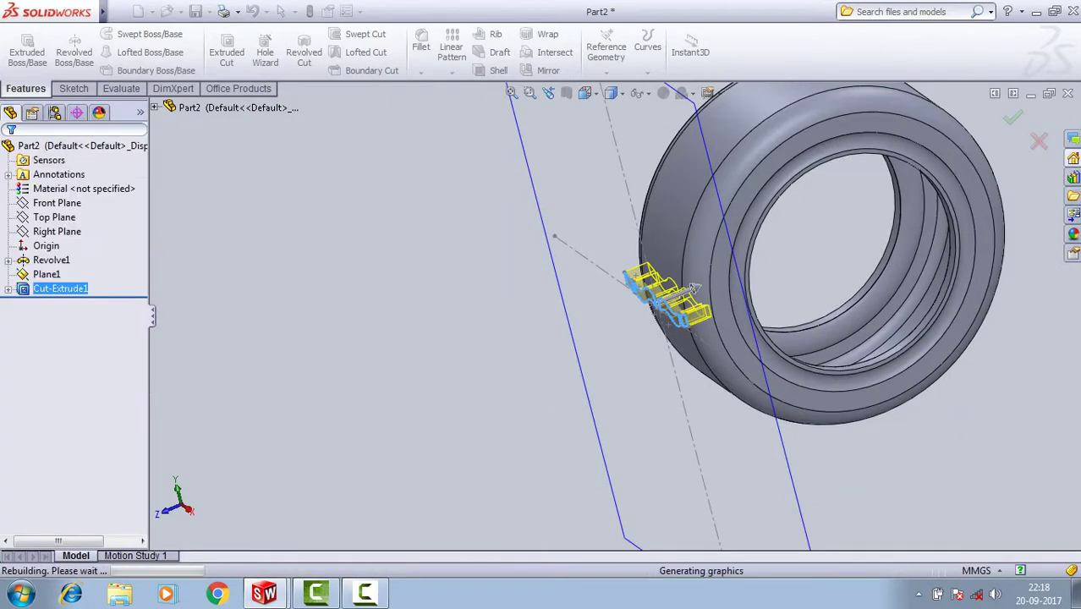
pyautogui.moveTo(693, 289)
pyautogui.mouseDown(button='middle')
pyautogui.moveTo(592, 289)
pyautogui.moveTo(643, 288)
pyautogui.moveTo(609, 288)
pyautogui.mouseUp(button='middle')
# Edit Cut-Extrude1 to change its depth to 22 mm.
pyautogui.rightClick(80, 290)
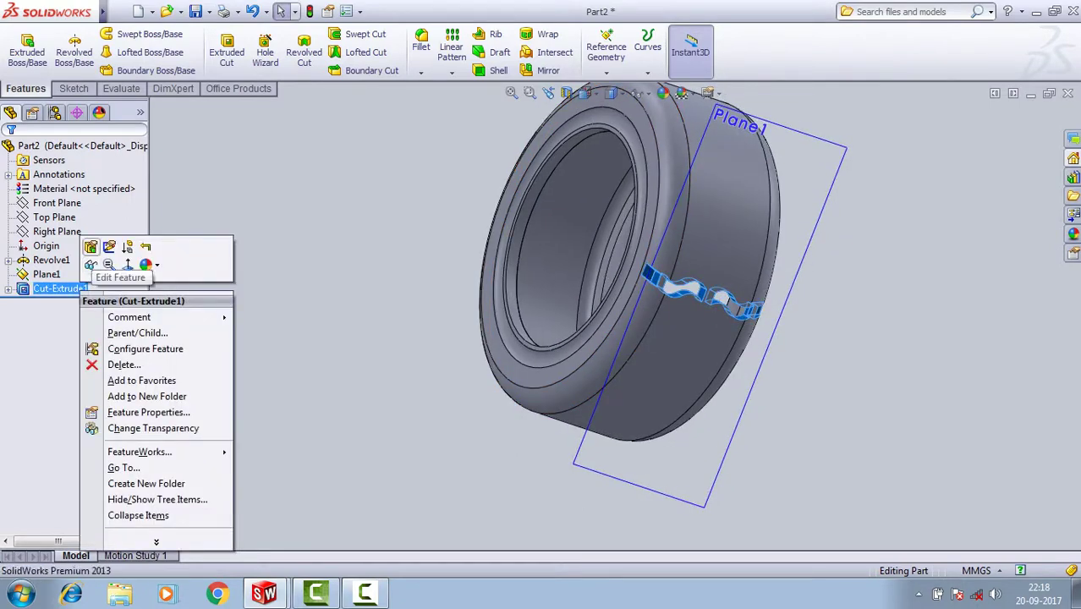
pyautogui.click(90, 246)
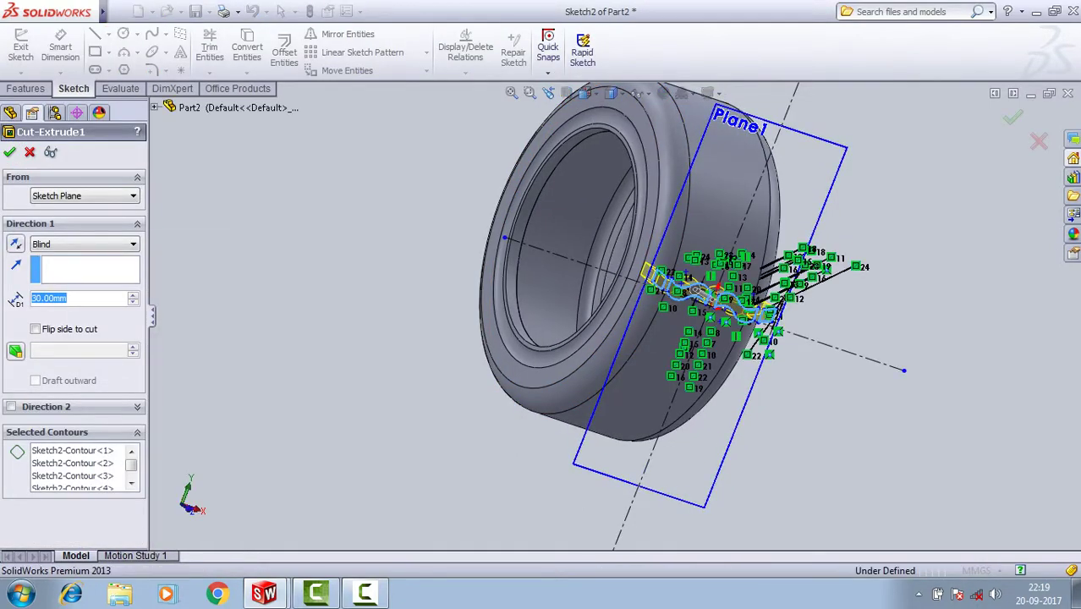
pyautogui.write('22')
pyautogui.press('Return')
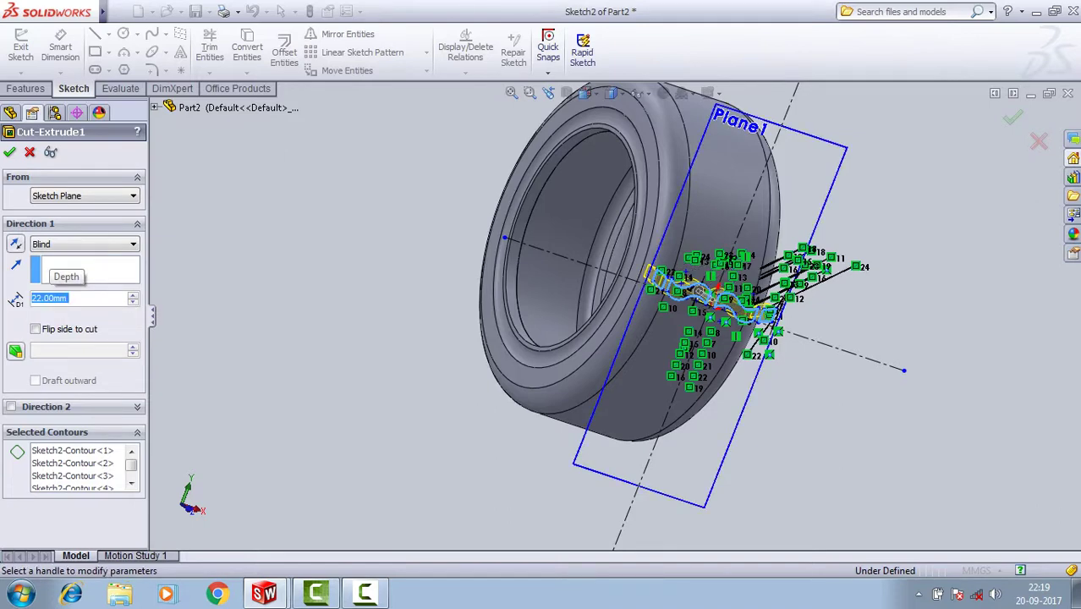
pyautogui.click(9, 151)
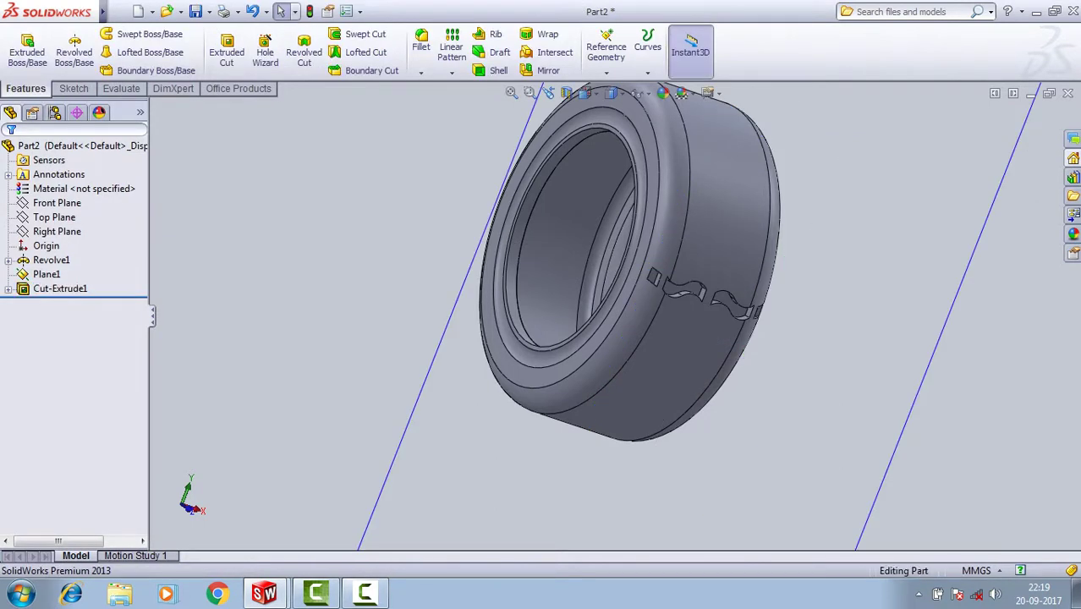
# Hide Plane1 and select the face of the left wavy notch.
pyautogui.moveTo(643, 271)
pyautogui.mouseDown(button='middle')
pyautogui.moveTo(592, 279)
pyautogui.moveTo(762, 279)
pyautogui.mouseUp(button='middle')
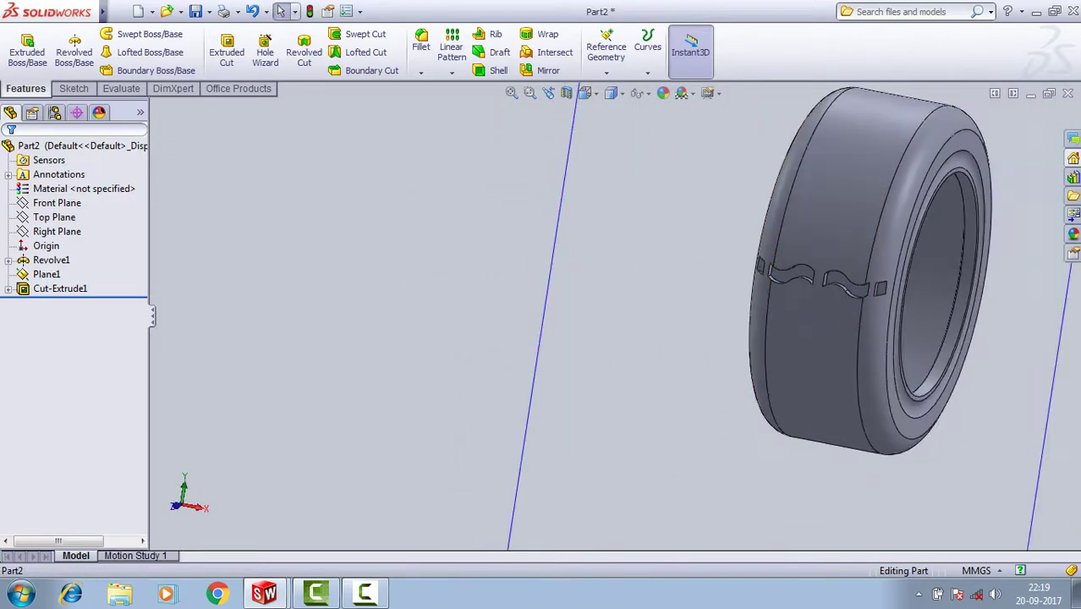
pyautogui.moveTo(761, 280); pyautogui.dragTo(575, 294, button='middle')
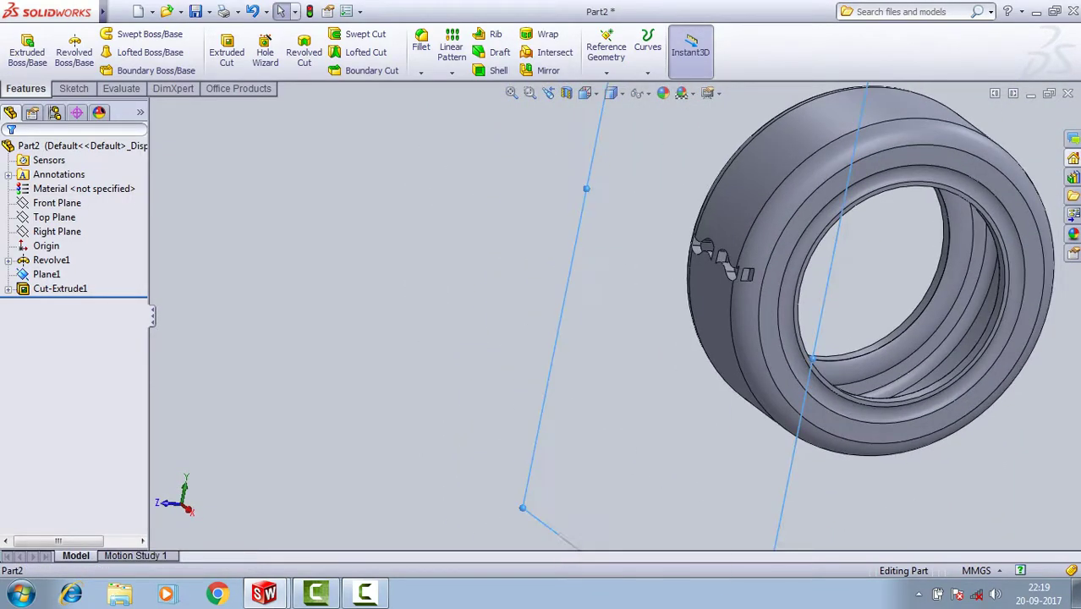
pyautogui.rightClick(576, 295)
pyautogui.click(637, 323)
pyautogui.moveTo(637, 323); pyautogui.dragTo(702, 321, button='middle')
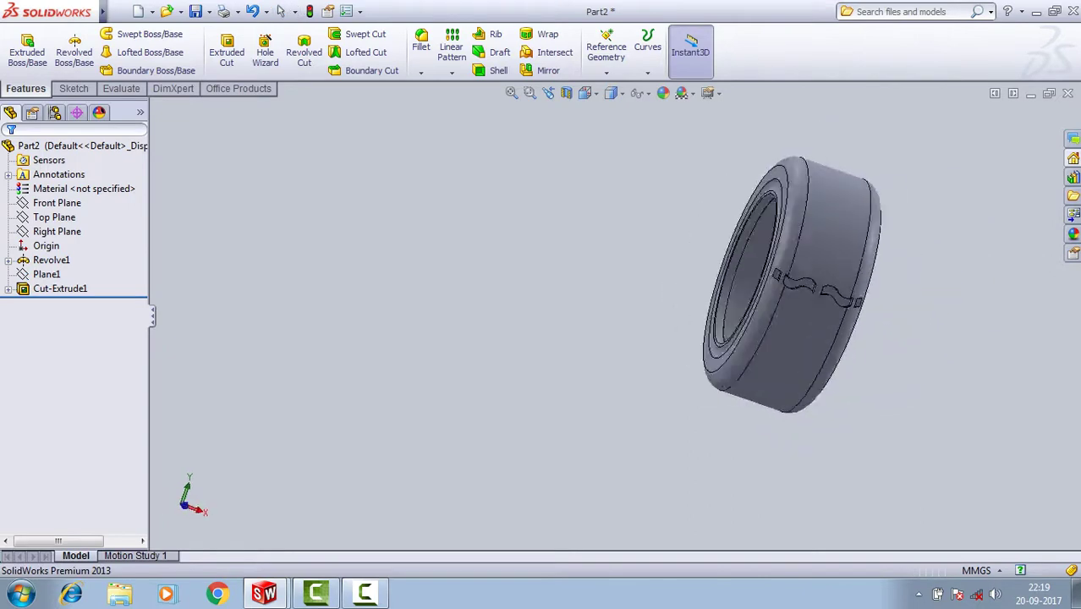
pyautogui.scroll(-5, 838, 296)
pyautogui.scroll(-1, 838, 296)
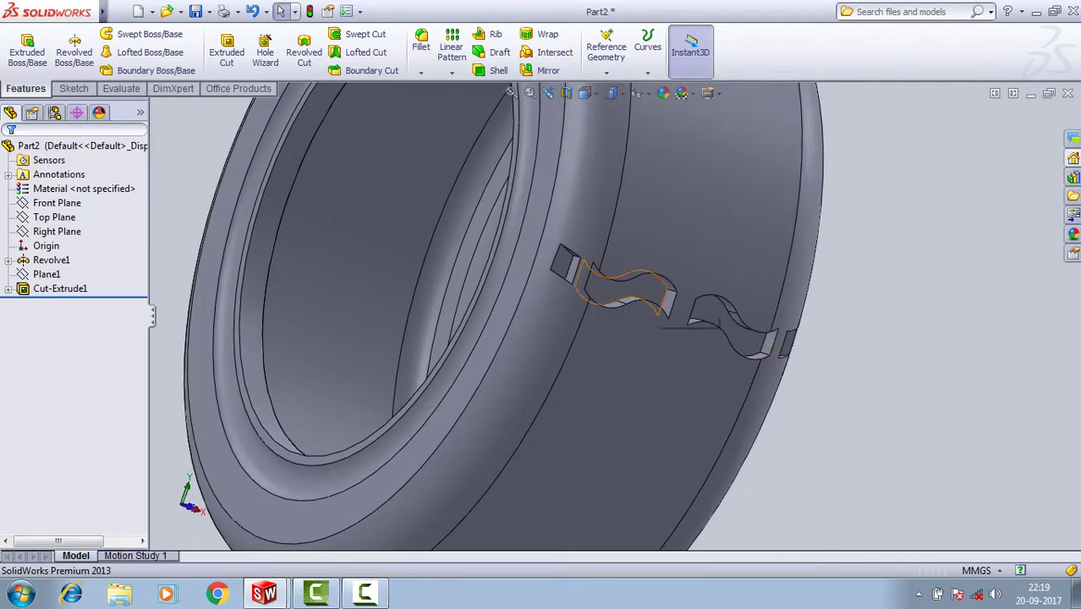
pyautogui.click(622, 291)
pyautogui.click(74, 88)
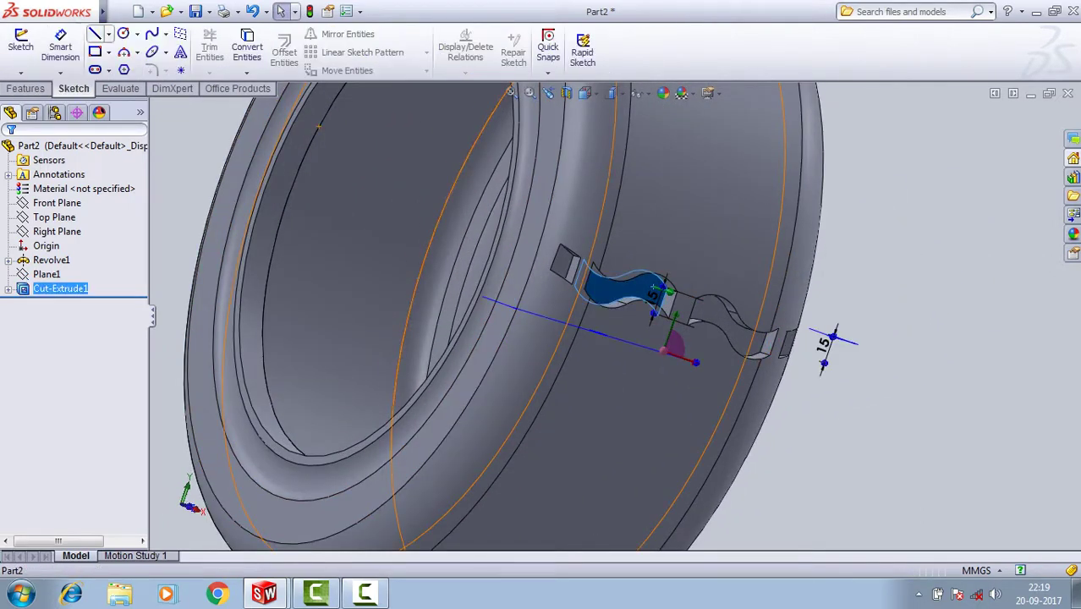
# Convert the notch face edges into Sketch3 and extrude them as a 4 mm boss.
pyautogui.click(95, 33)
pyautogui.click(247, 43)
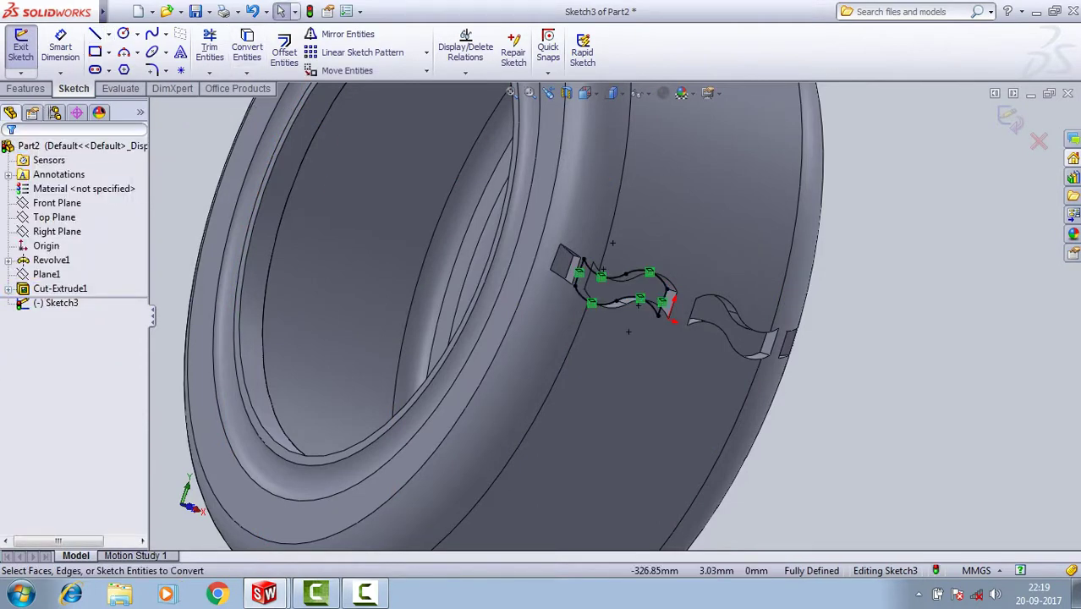
pyautogui.click(25, 88)
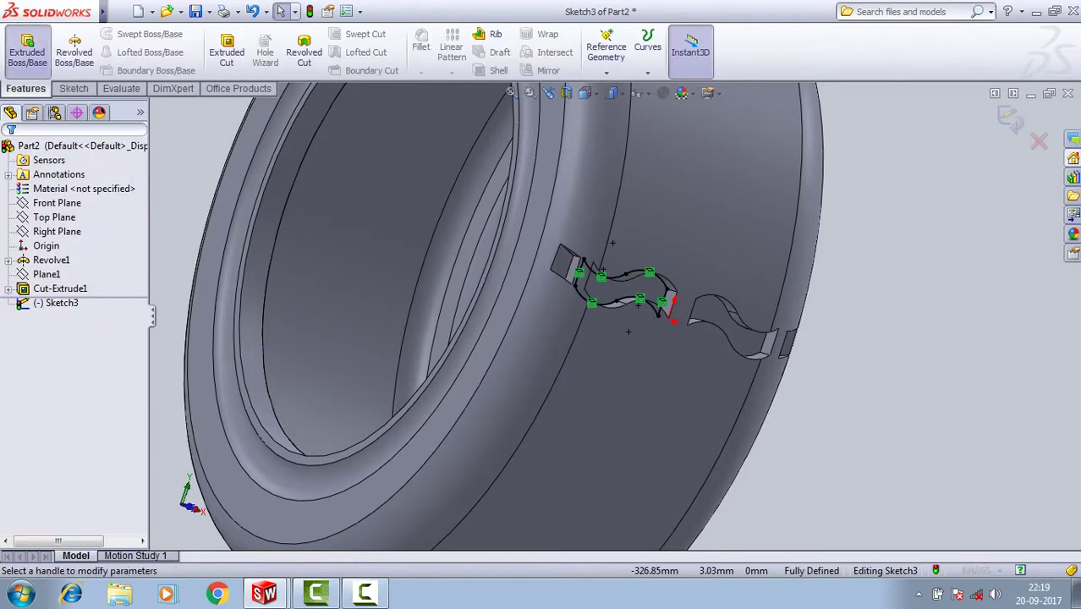
pyautogui.click(27, 51)
pyautogui.press('f')
pyautogui.moveTo(593, 339); pyautogui.dragTo(660, 322, button='middle')
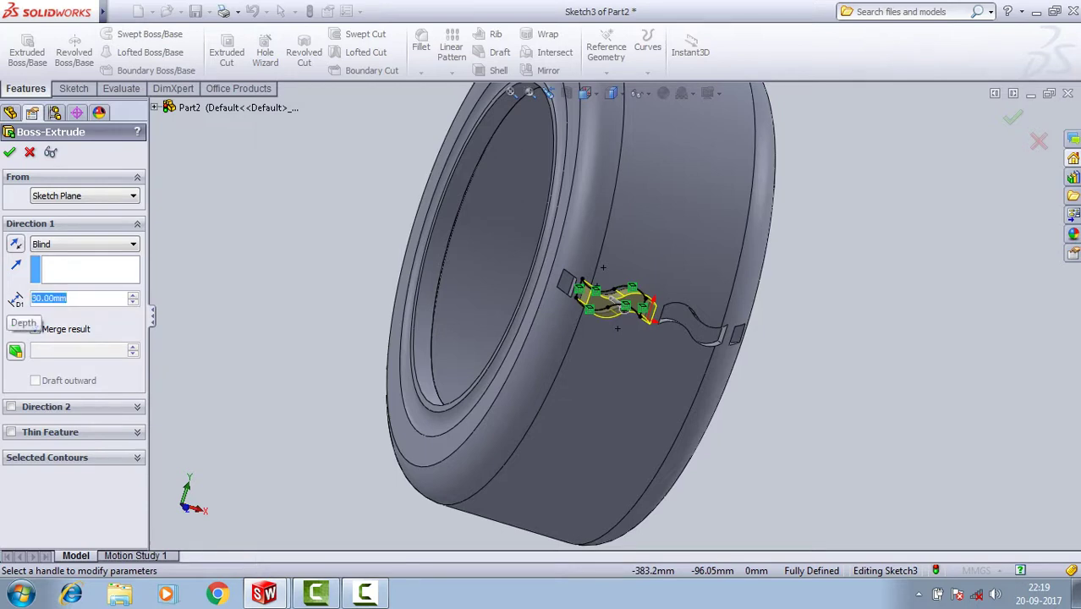
pyautogui.write('4')
pyautogui.press('Return')
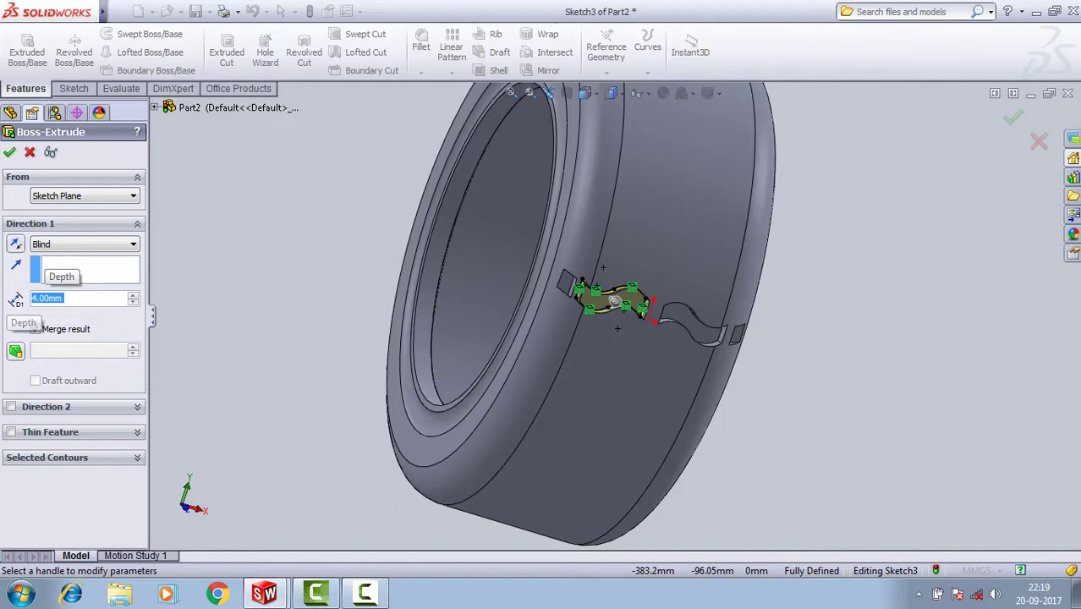
pyautogui.click(9, 152)
pyautogui.moveTo(541, 305)
pyautogui.mouseDown(button='middle')
pyautogui.moveTo(473, 288)
pyautogui.moveTo(524, 270)
pyautogui.moveTo(533, 288)
pyautogui.mouseUp(button='middle')
pyautogui.scroll(-3, 541, 305)
# Sketch on the second wavy notch face, convert its edges, and extrude them as Boss-Extrude2.
pyautogui.scroll(-5, 533, 287)
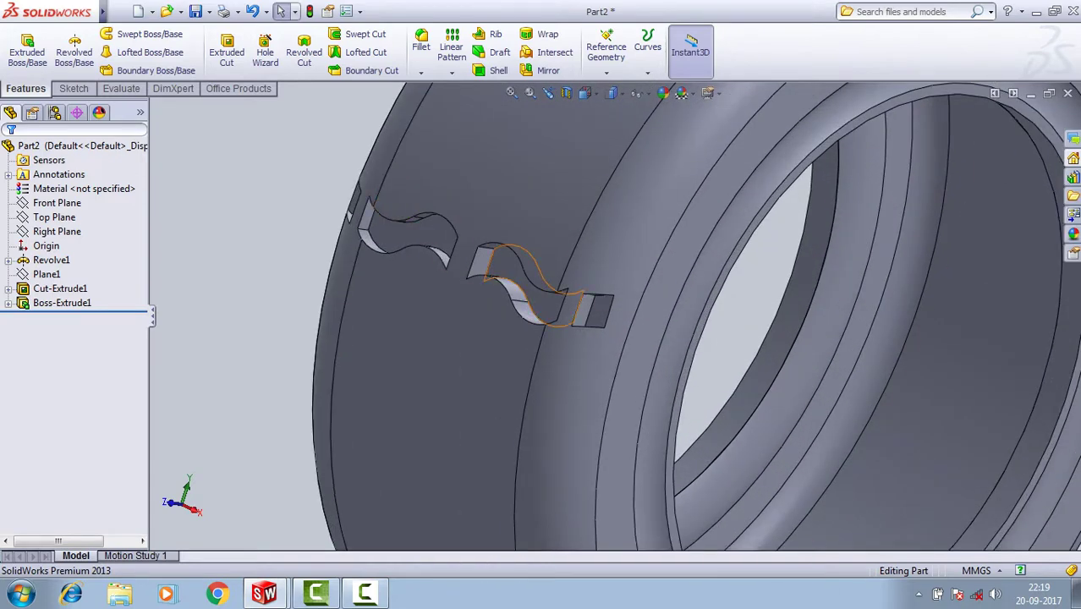
pyautogui.click(512, 275)
pyautogui.click(73, 88)
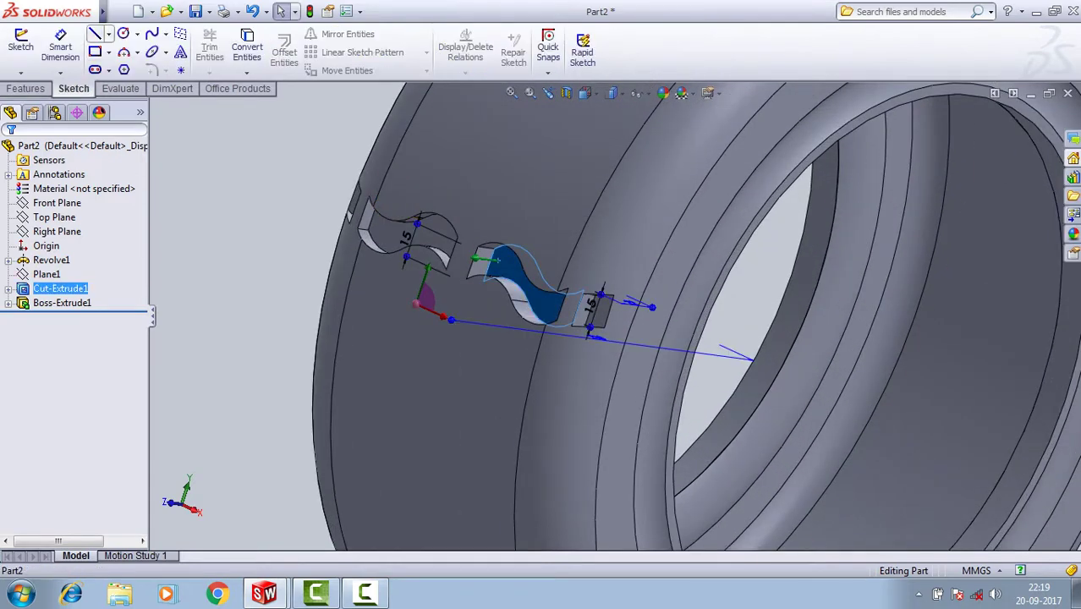
pyautogui.click(95, 34)
pyautogui.click(247, 51)
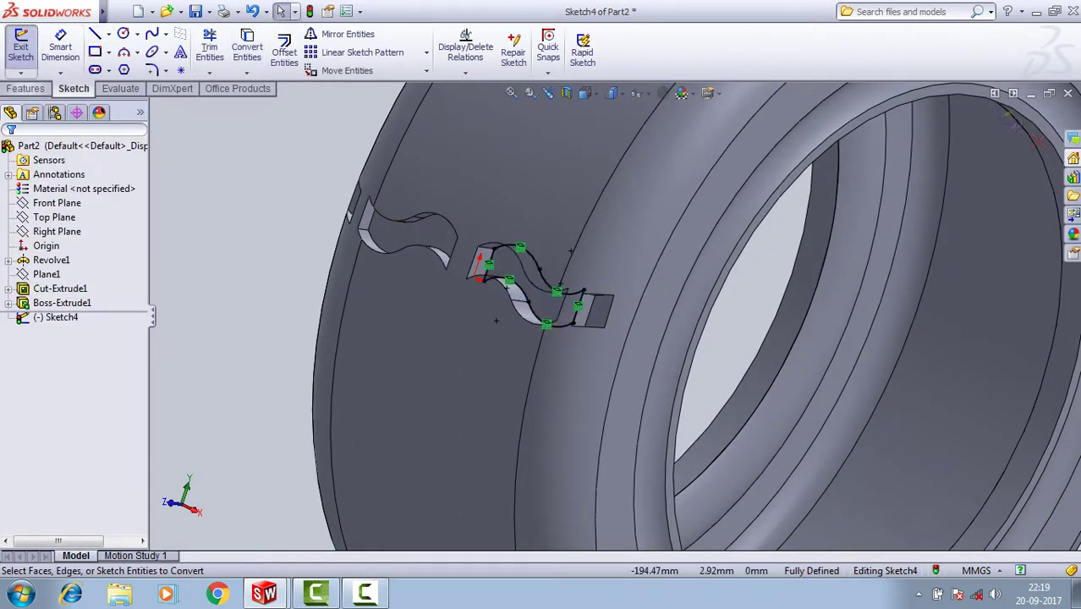
pyautogui.click(25, 88)
pyautogui.click(27, 51)
pyautogui.click(10, 152)
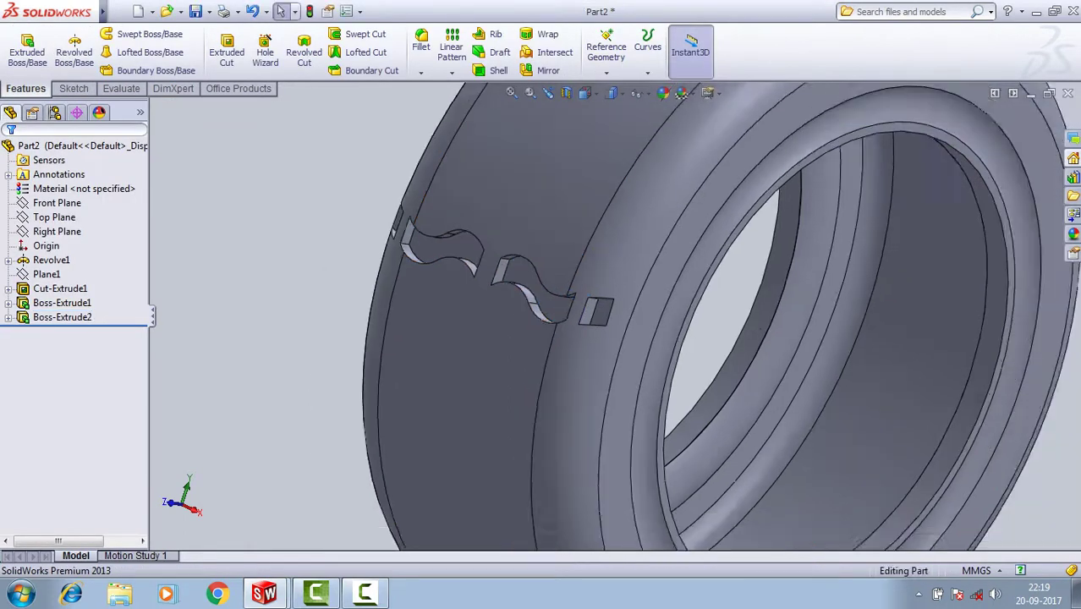
# Reorient the tyre and select the wavy tread cut feature for patterning.
pyautogui.scroll(-3, 677, 321)
pyautogui.moveTo(593, 322); pyautogui.dragTo(423, 322, button='middle')
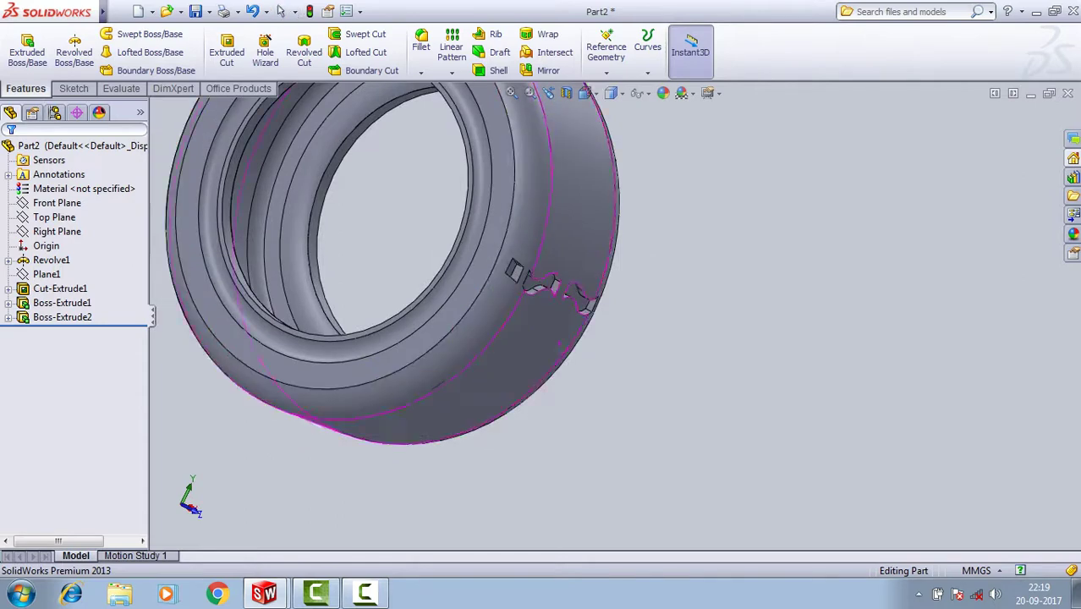
pyautogui.moveTo(592, 338); pyautogui.dragTo(542, 389, button='middle')
pyautogui.scroll(3, 520, 394)
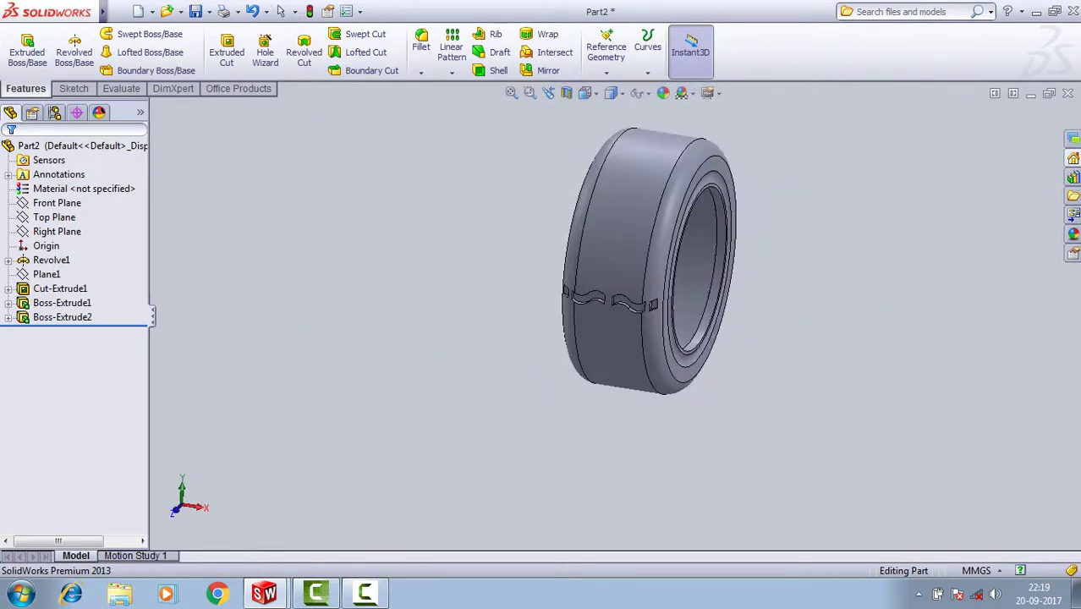
pyautogui.scroll(-2, 813, 107)
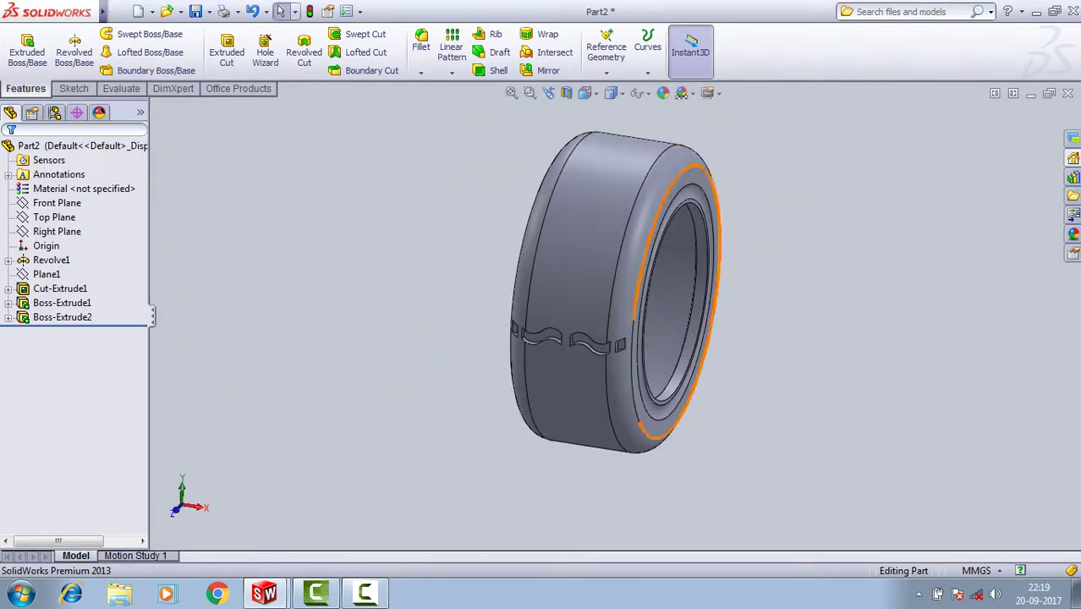
pyautogui.scroll(-3, 762, 322)
pyautogui.click(787, 291)
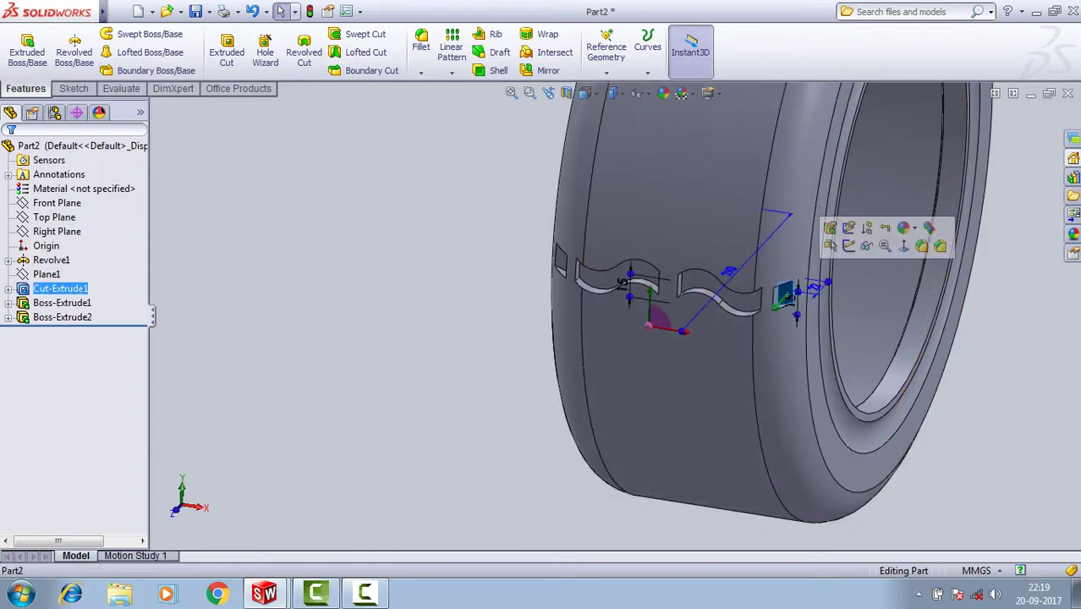
# Circular-pattern the tread cut plus Boss-Extrude1 and Boss-Extrude2 60 times around the tyre's outer face axis.
pyautogui.keyDown('ctrl'); pyautogui.click(723, 291); pyautogui.keyUp('ctrl')
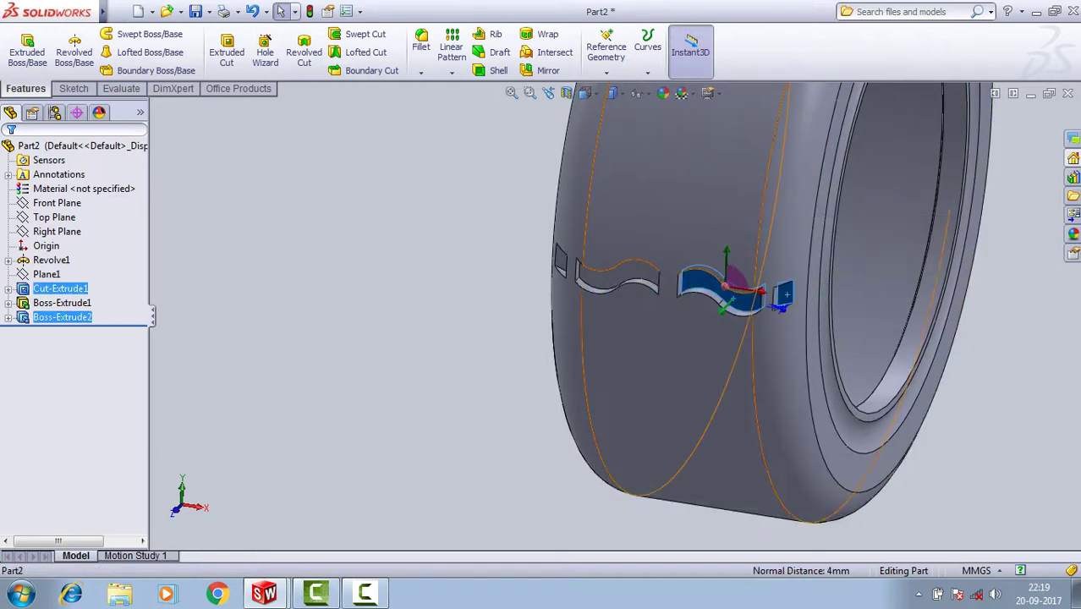
pyautogui.keyDown('ctrl'); pyautogui.click(621, 275); pyautogui.keyUp('ctrl')
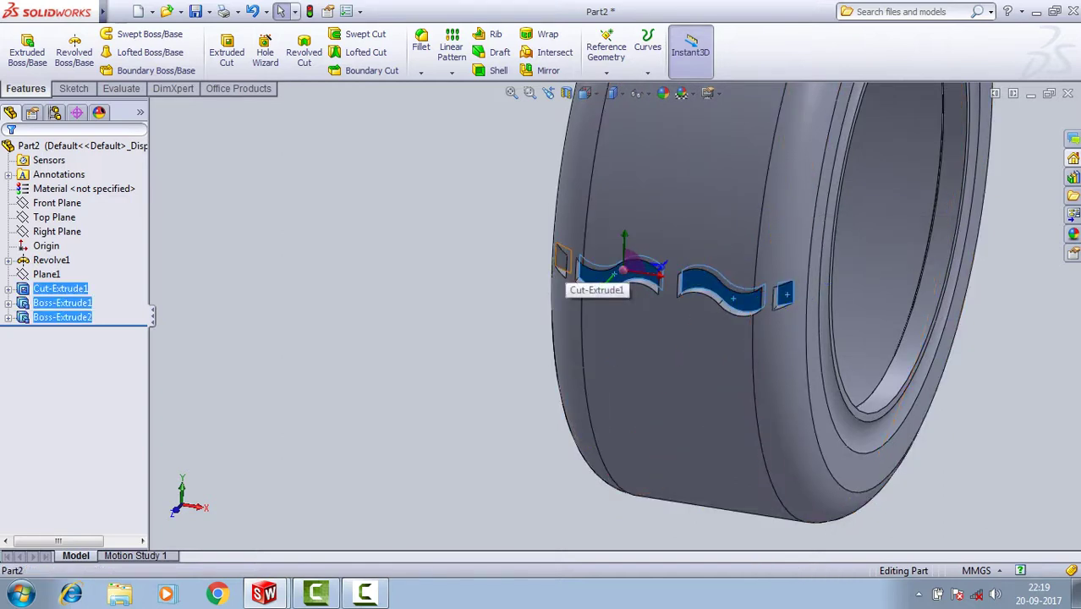
pyautogui.moveTo(622, 270); pyautogui.dragTo(681, 330)
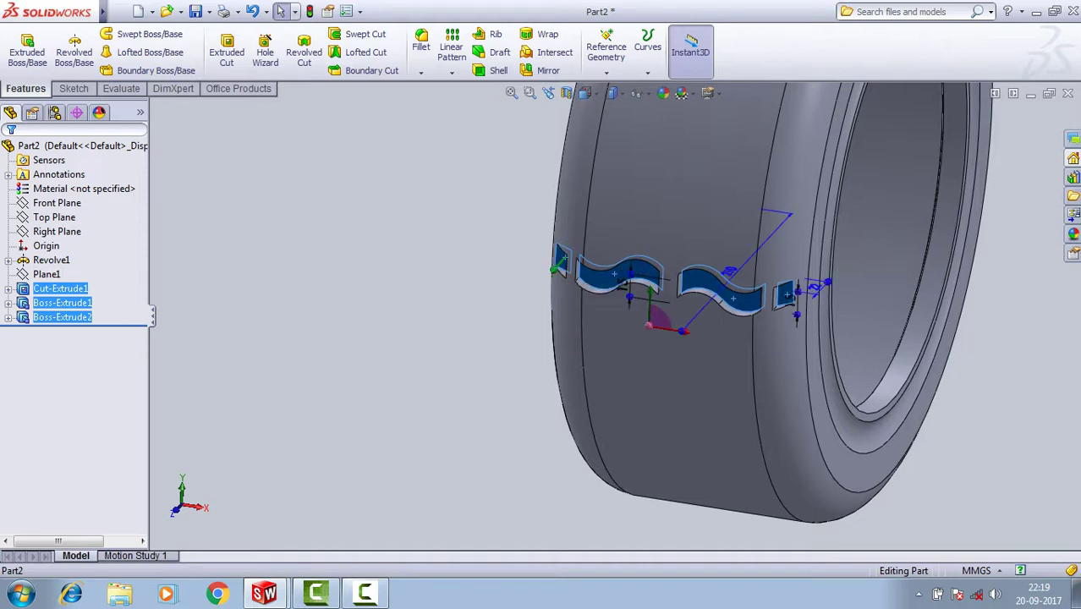
pyautogui.click(451, 72)
pyautogui.click(474, 104)
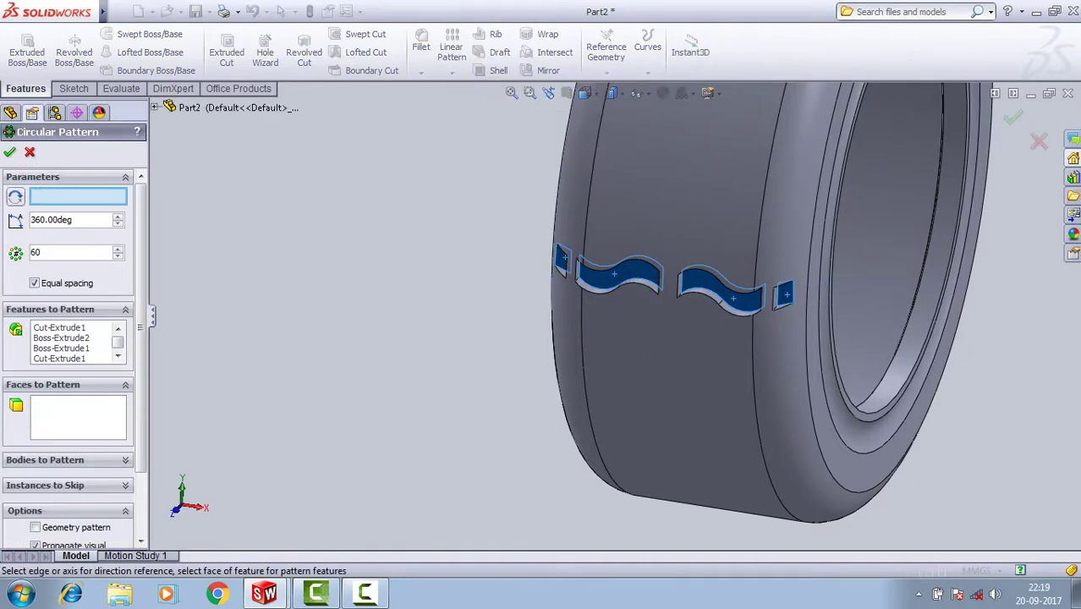
pyautogui.moveTo(761, 338); pyautogui.dragTo(643, 339, button='middle')
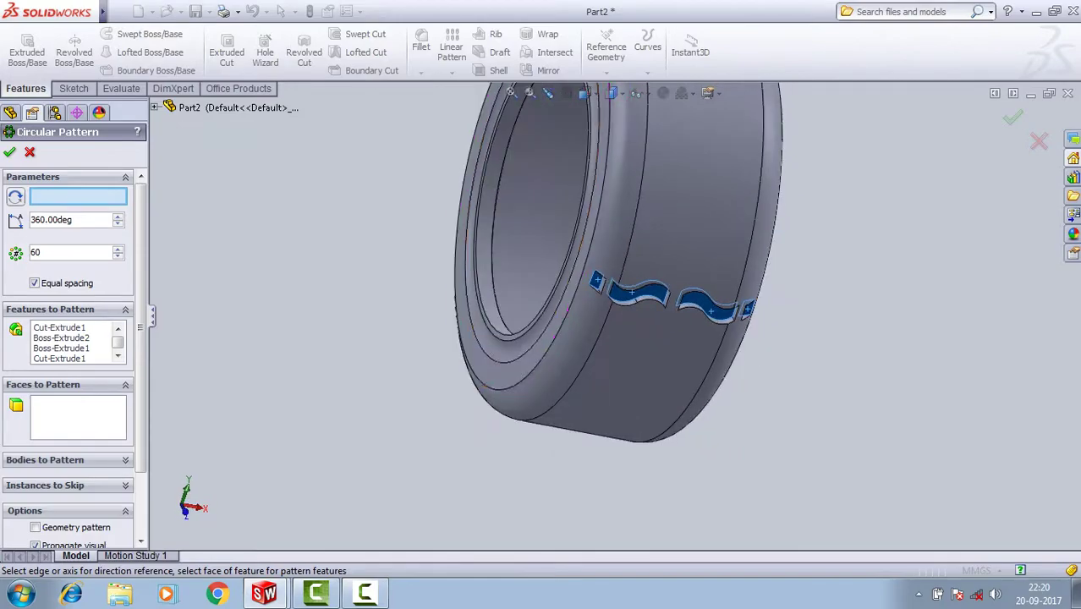
pyautogui.click(675, 228)
pyautogui.scroll(-3, 650, 268)
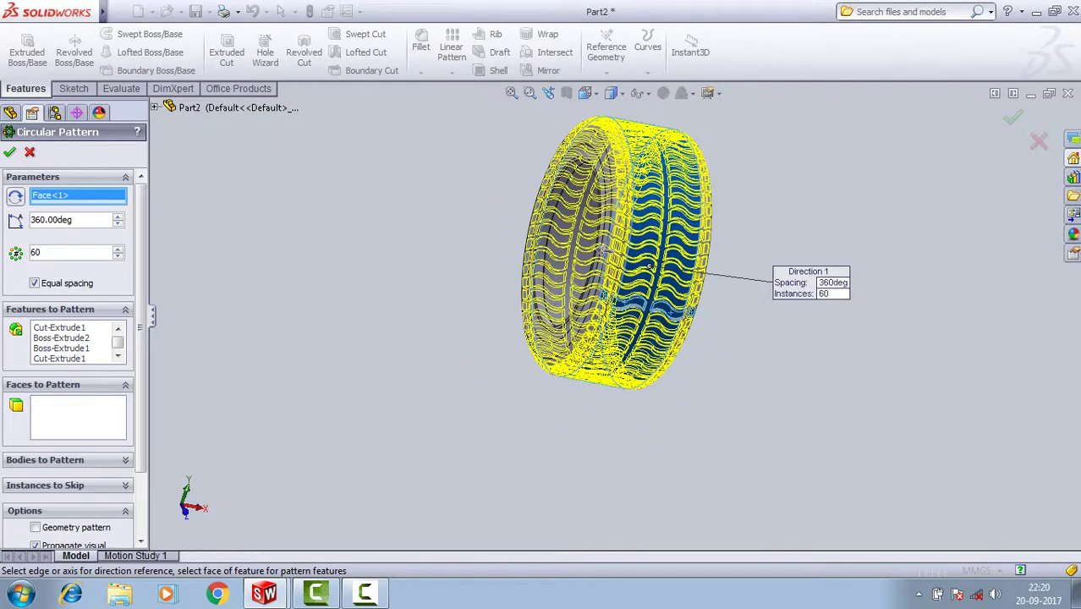
pyautogui.moveTo(650, 266); pyautogui.dragTo(605, 248, button='middle')
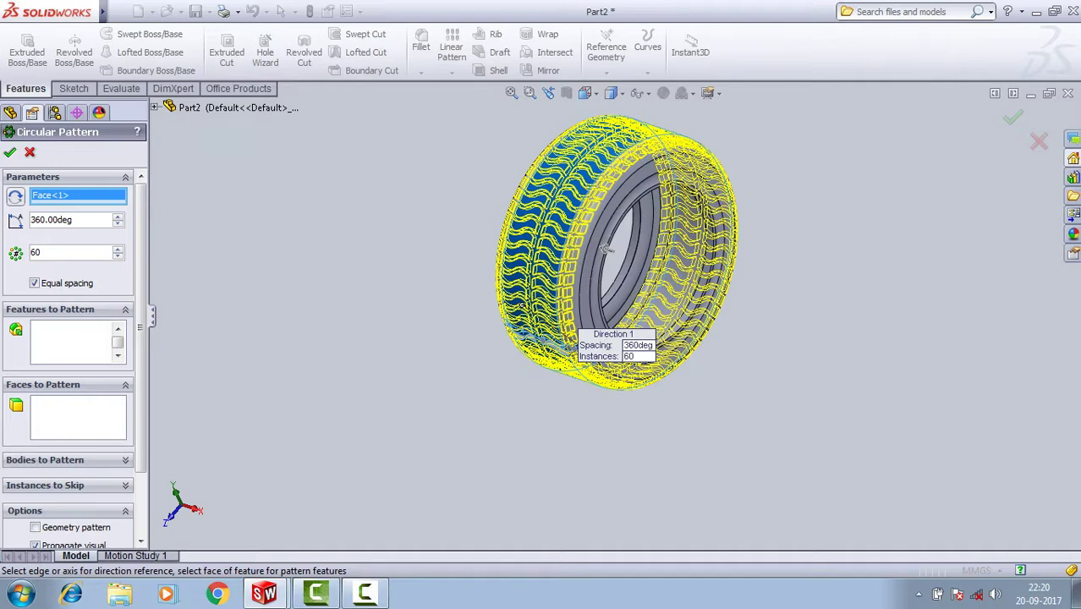
pyautogui.press('Return')
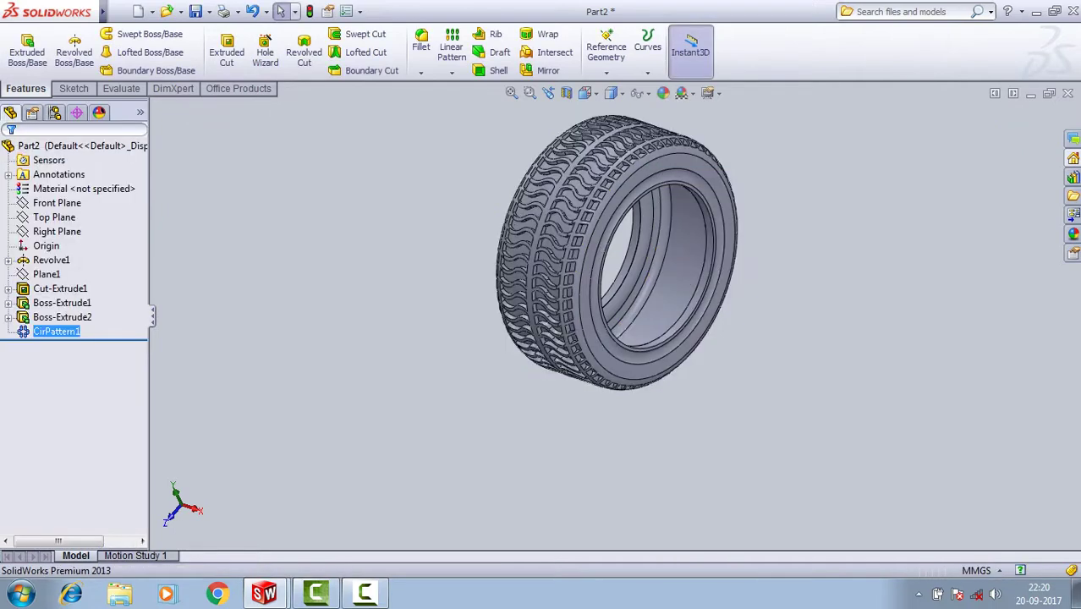
pyautogui.press('Down')
pyautogui.press('Down')
pyautogui.press('Down')
pyautogui.press('Down')
pyautogui.press('Down')
pyautogui.press('Down')
pyautogui.press('Down')
pyautogui.hotkey('ctrl', '7')
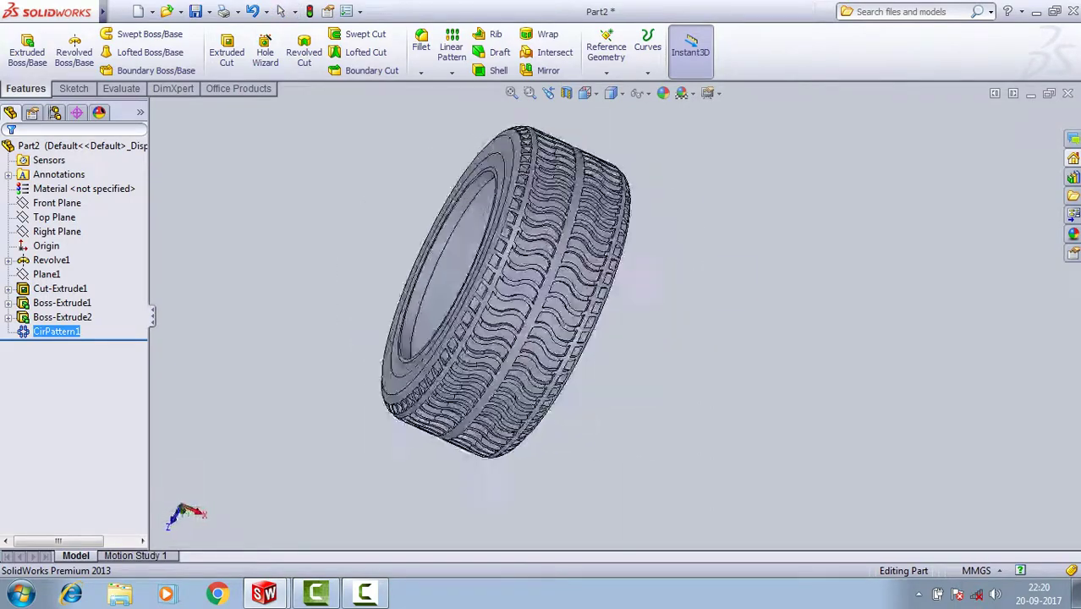
pyautogui.press('Down')
pyautogui.press('Down')
pyautogui.press('Down')
pyautogui.press('Down')
pyautogui.press('Down')
pyautogui.press('Down')
pyautogui.press('Left')
pyautogui.press('Left')
pyautogui.press('Left')
pyautogui.press('Left')
pyautogui.press('Left')
pyautogui.press('Left')
pyautogui.press('Left')
pyautogui.press('Left')
pyautogui.press('Left')
pyautogui.press('Left')
pyautogui.press('Left')
pyautogui.press('Left')
pyautogui.press('Left')
pyautogui.press('Left')
pyautogui.hotkey('ctrl', '7')
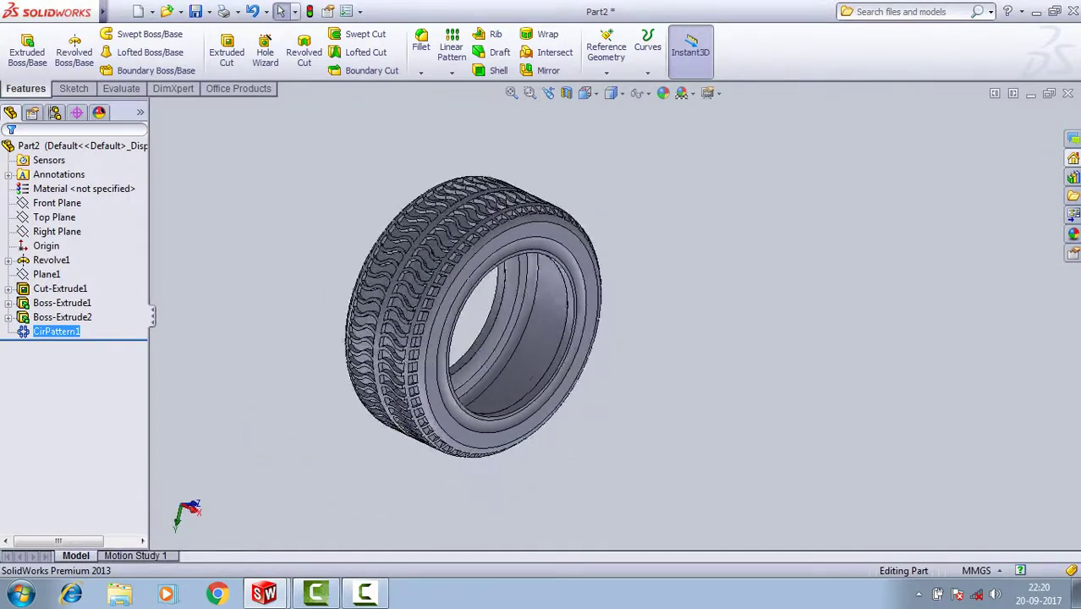
pyautogui.rightClick(56, 331)
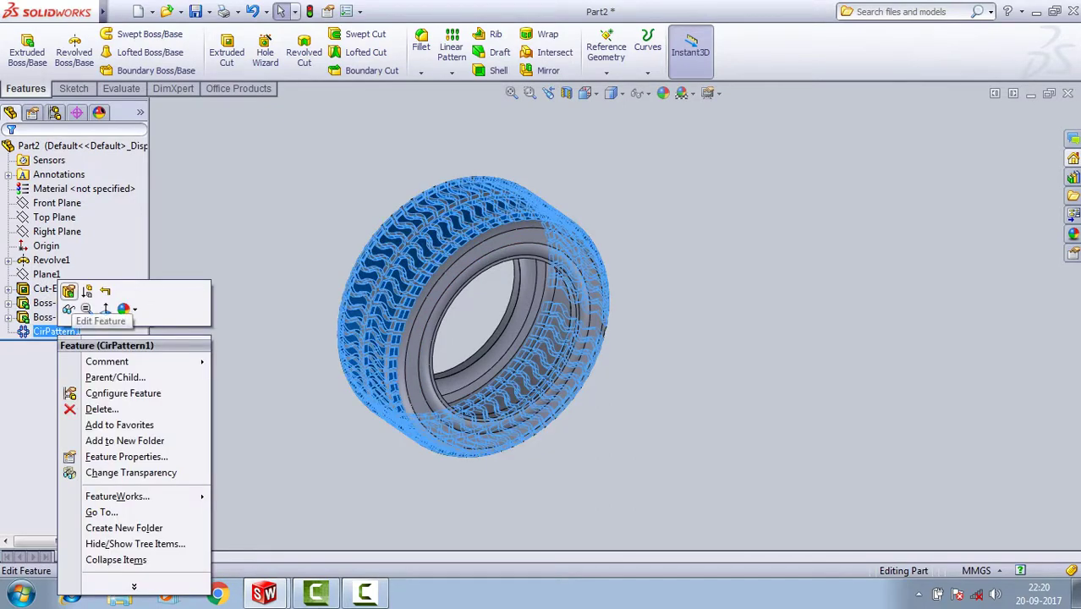
# Edit CirPattern1 to 55 instances and orbit the tyre to inspect the tread.
pyautogui.click(69, 290)
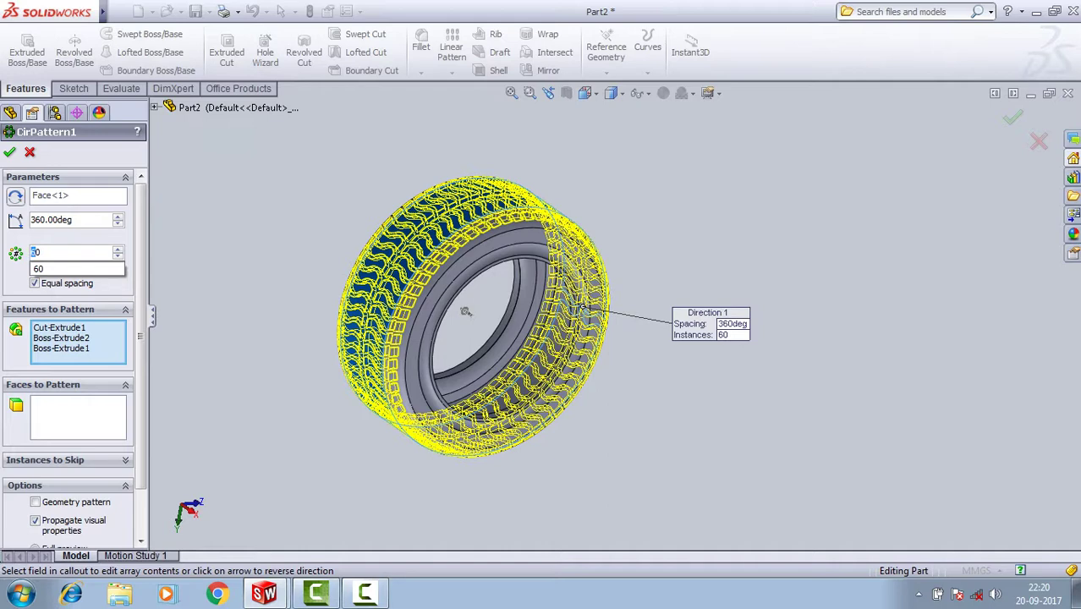
pyautogui.write('55')
pyautogui.press('Return')
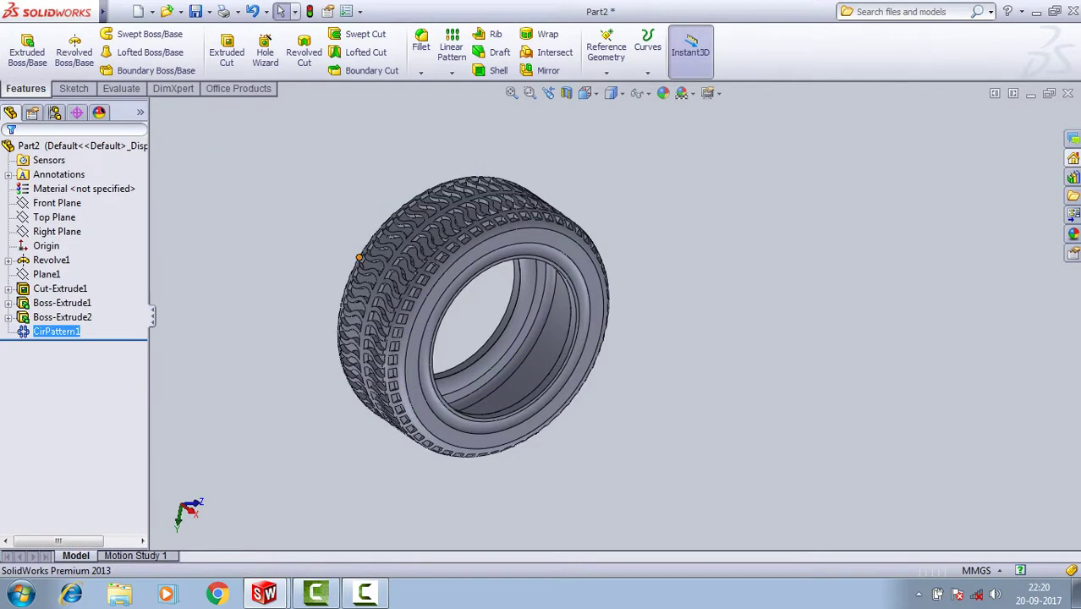
pyautogui.moveTo(474, 355); pyautogui.dragTo(457, 253, button='middle')
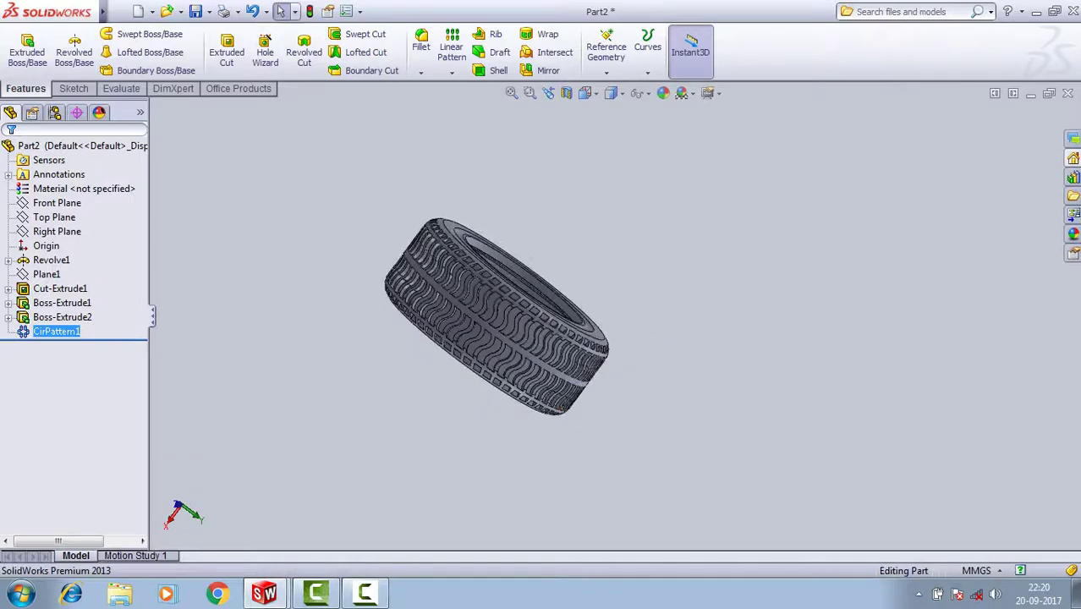
pyautogui.moveTo(415, 322); pyautogui.dragTo(473, 339, button='middle')
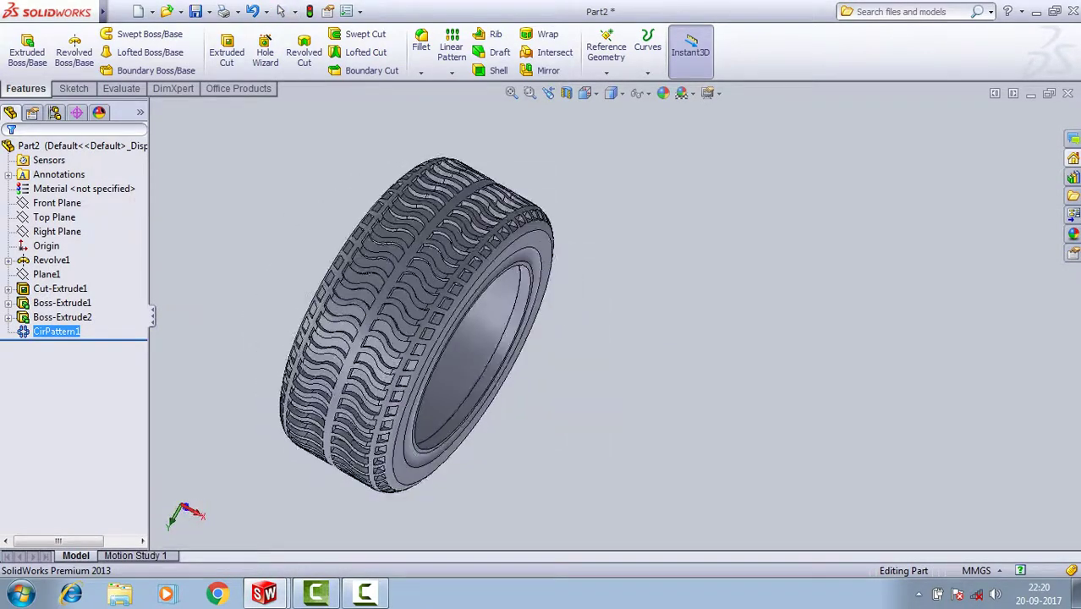
pyautogui.scroll(2, 614, 313)
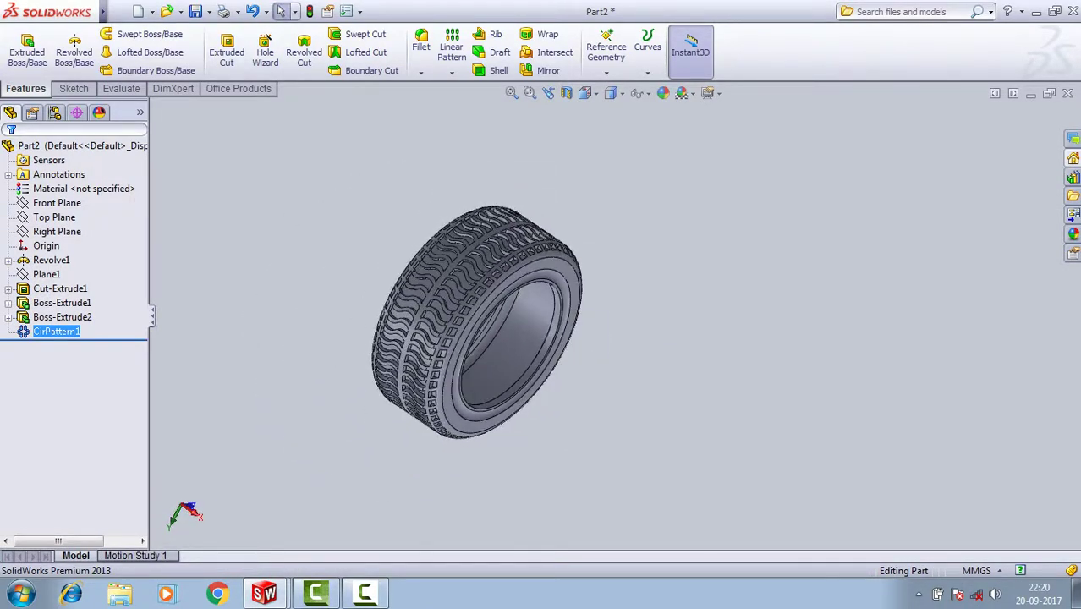
# Apply Natural Rubber from the Rubber category as the part's material.
pyautogui.rightClick(66, 190)
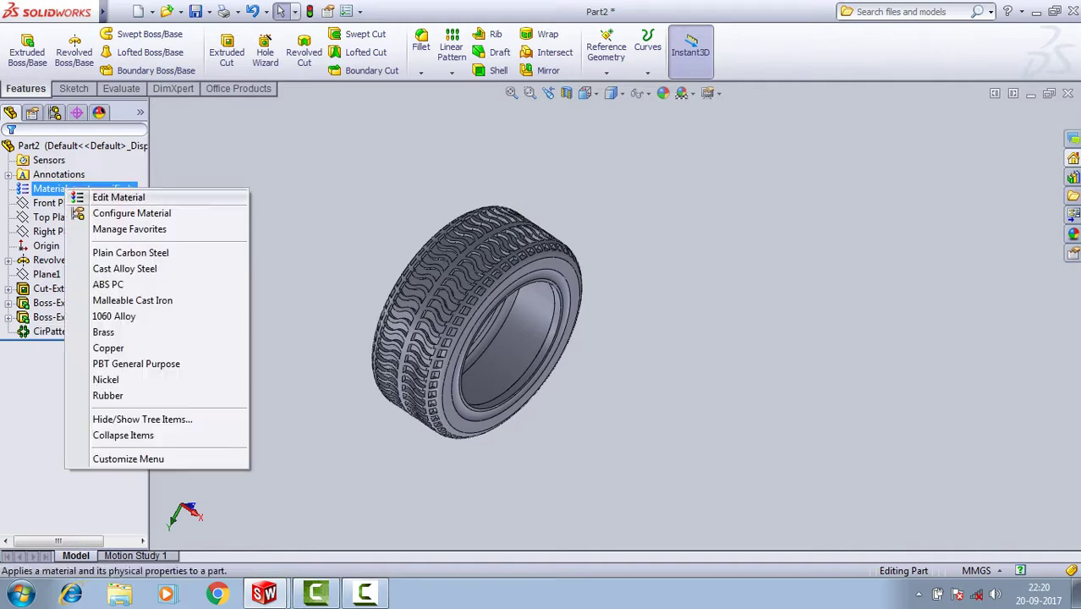
pyautogui.click(118, 197)
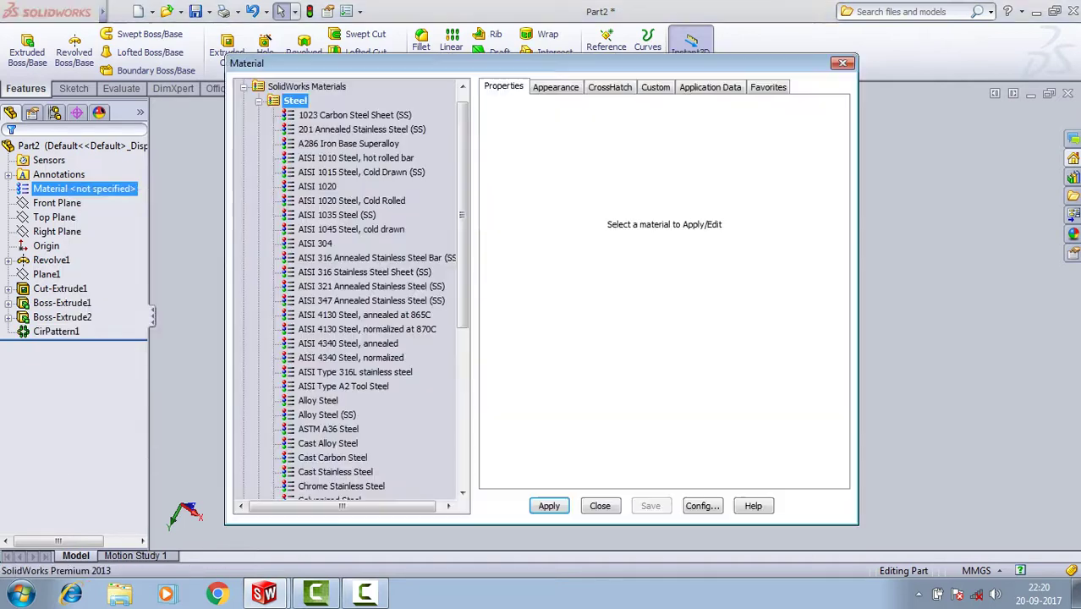
pyautogui.scroll(-2, 355, 288)
pyautogui.scroll(-5, 355, 288)
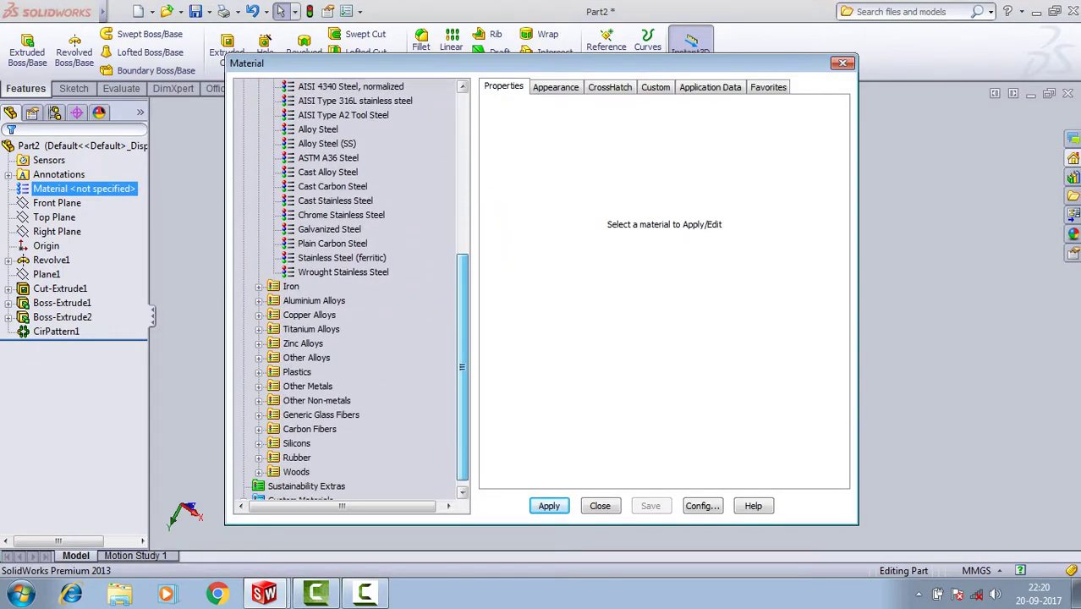
pyautogui.doubleClick(296, 458)
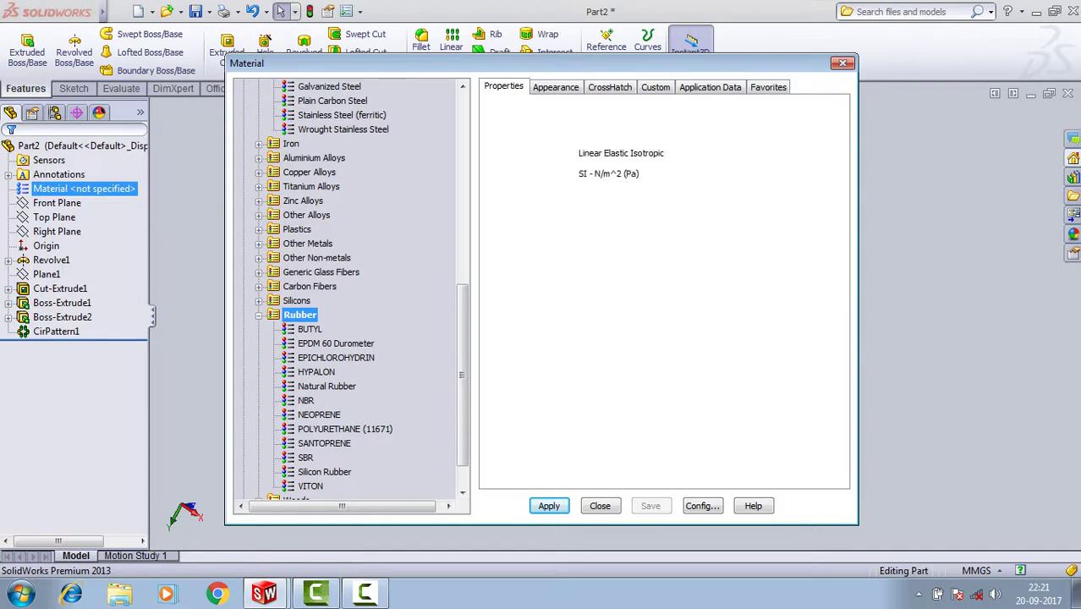
pyautogui.click(330, 386)
pyautogui.click(549, 506)
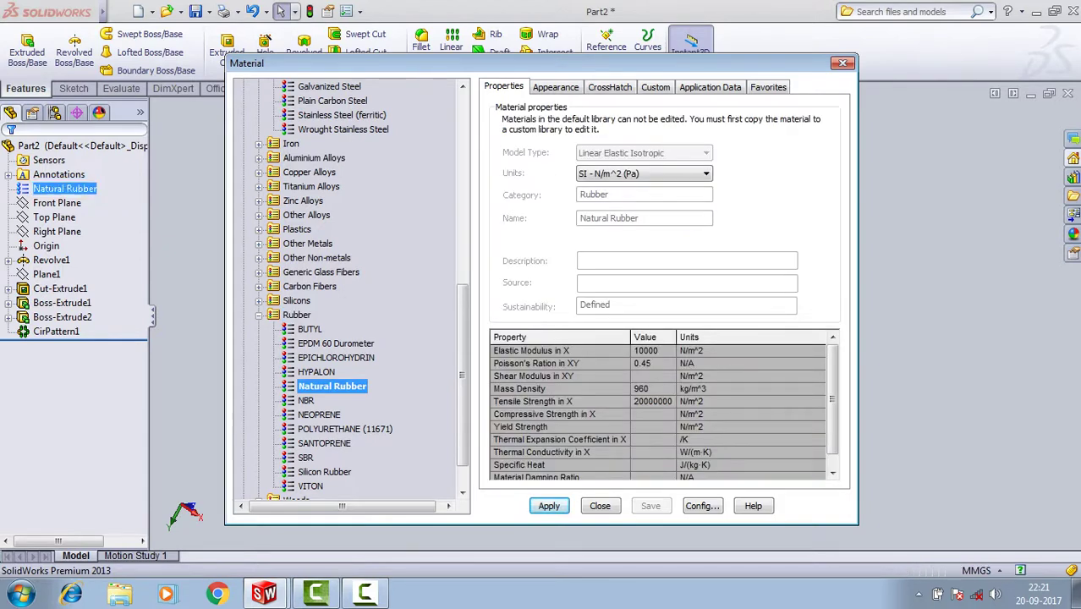
pyautogui.click(600, 505)
pyautogui.moveTo(474, 322); pyautogui.dragTo(610, 322, button='middle')
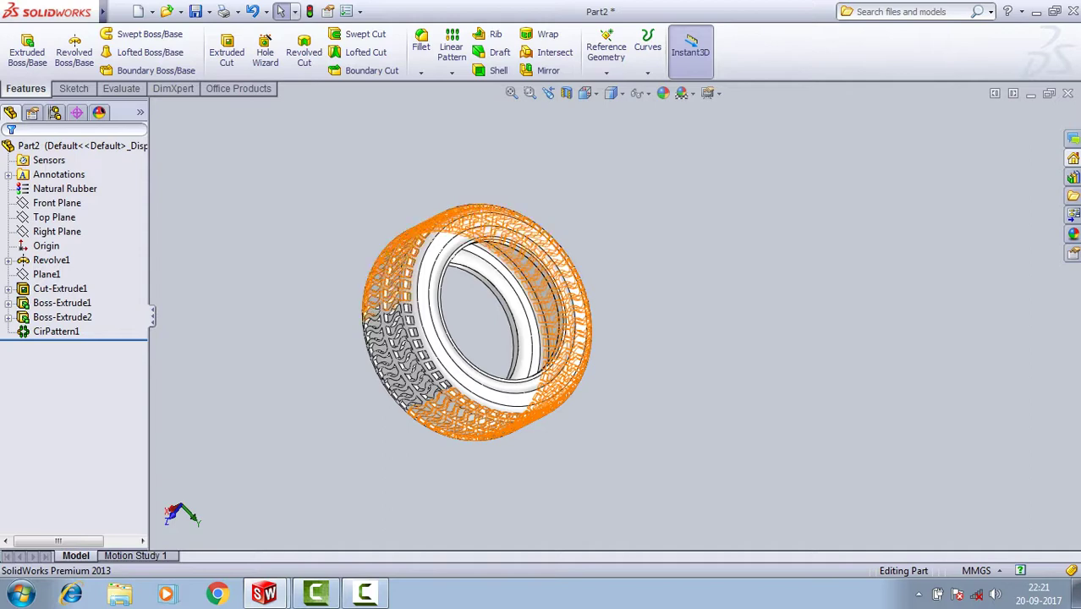
# Swap the part's material from Natural Rubber to NBR in the material library.
pyautogui.rightClick(65, 189)
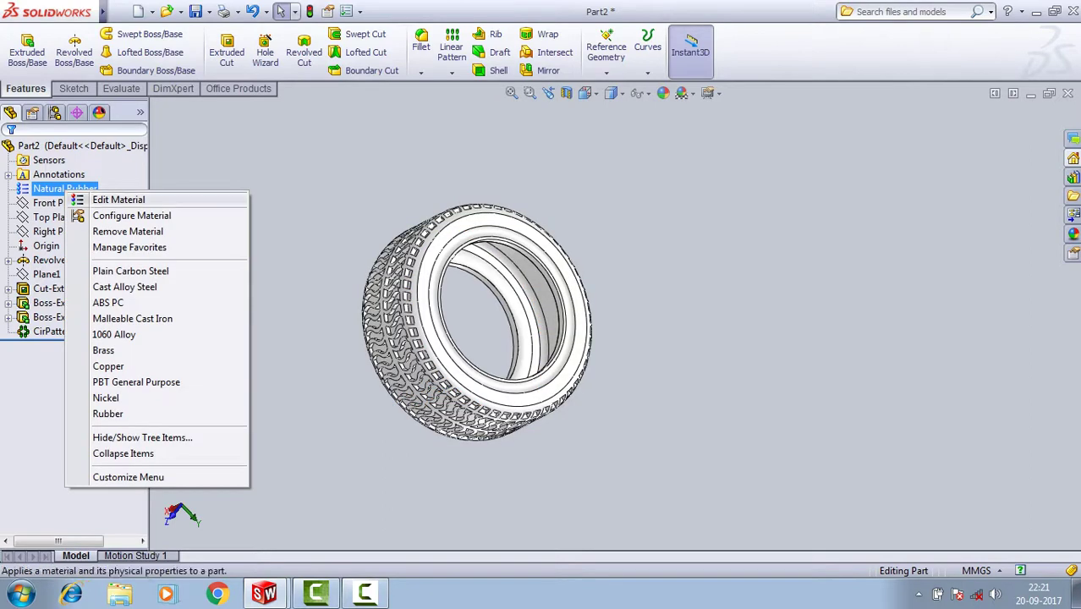
pyautogui.click(106, 203)
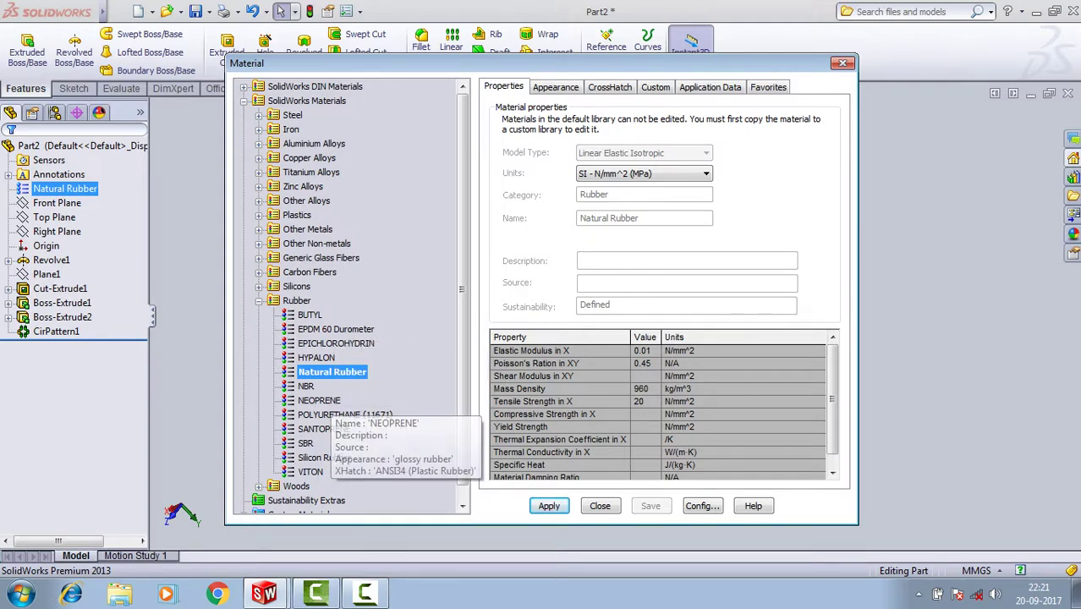
pyautogui.click(306, 386)
pyautogui.click(549, 506)
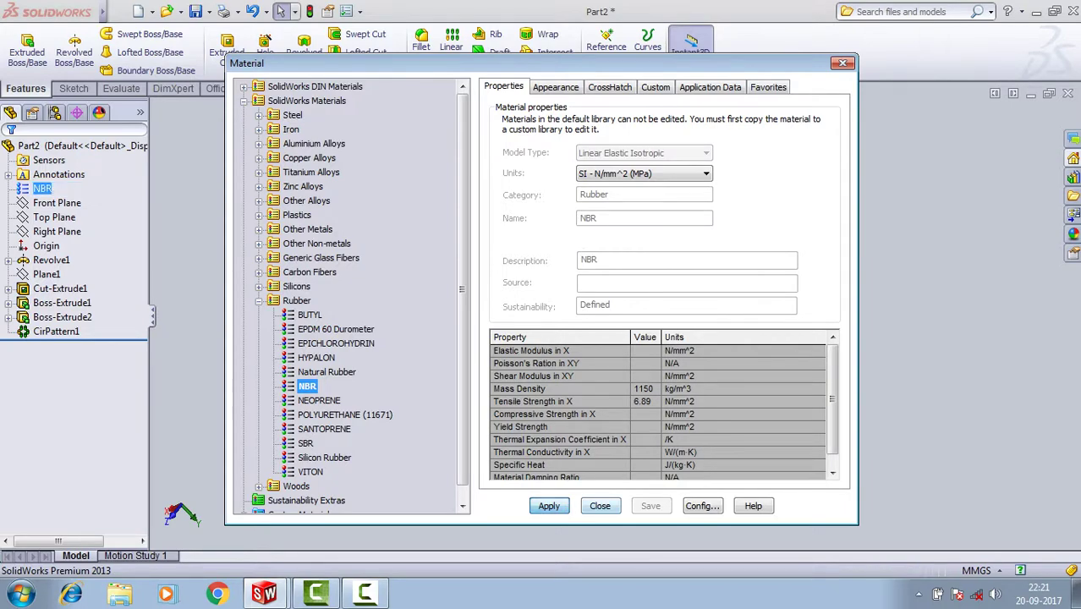
pyautogui.click(600, 506)
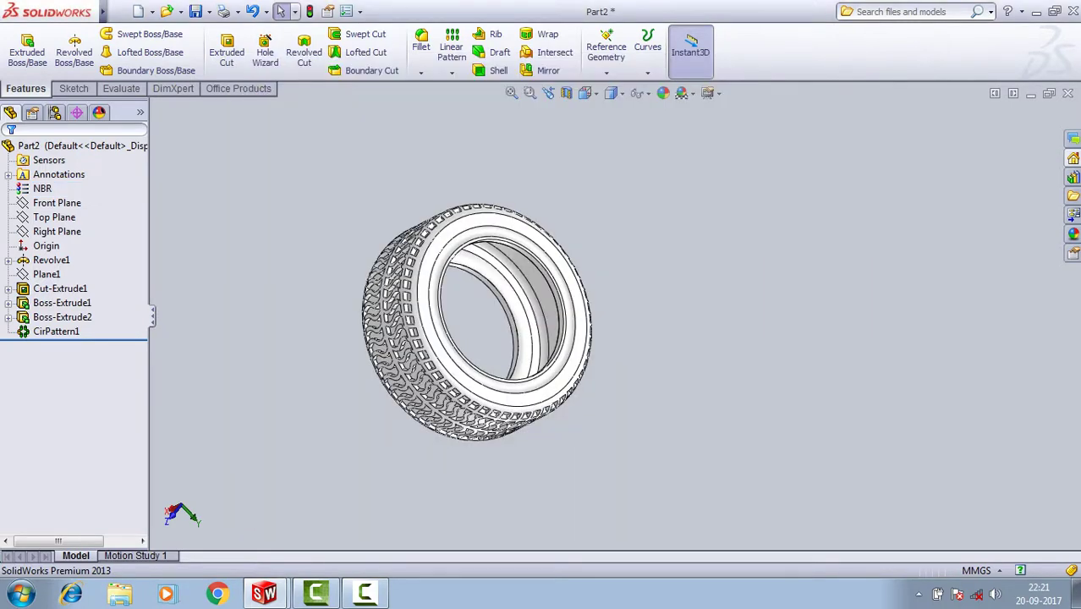
pyautogui.moveTo(476, 322)
pyautogui.mouseDown(button='middle')
pyautogui.moveTo(584, 363)
pyautogui.moveTo(592, 338)
pyautogui.moveTo(575, 372)
pyautogui.mouseUp(button='middle')
pyautogui.scroll(2, 554, 381)
pyautogui.scroll(-2, 554, 381)
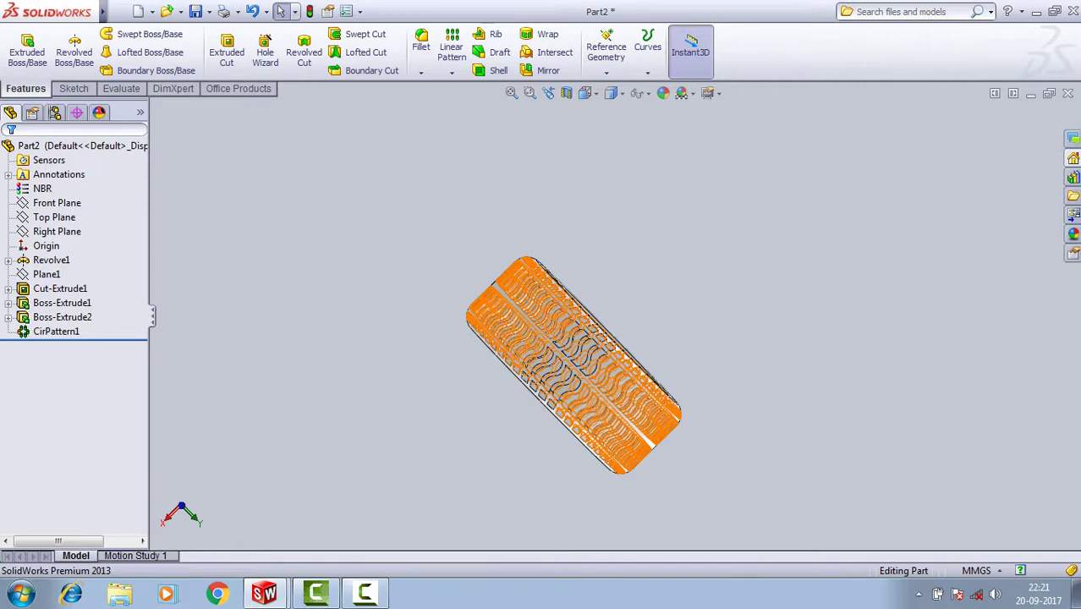
# Swap the part's material from NBR to BUTYL rubber in the material library.
pyautogui.rightClick(41, 188)
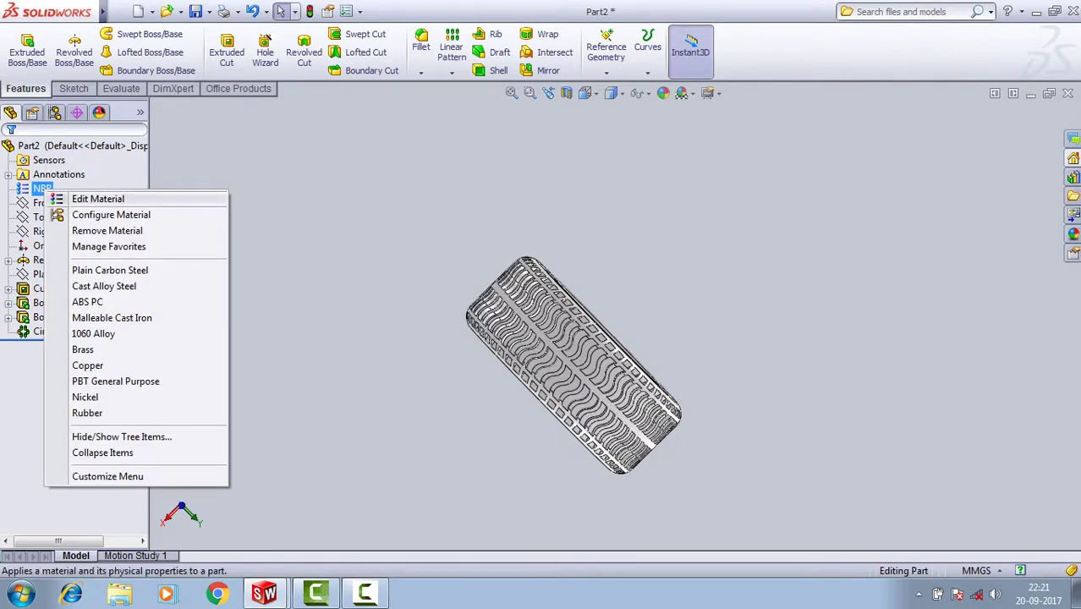
pyautogui.click(81, 203)
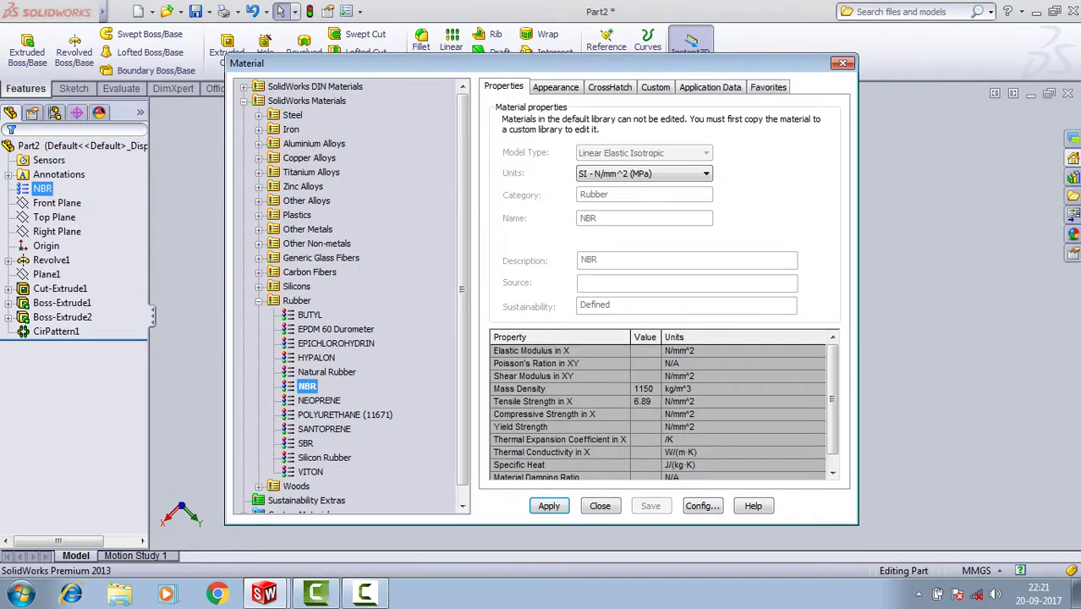
pyautogui.click(312, 315)
pyautogui.click(549, 506)
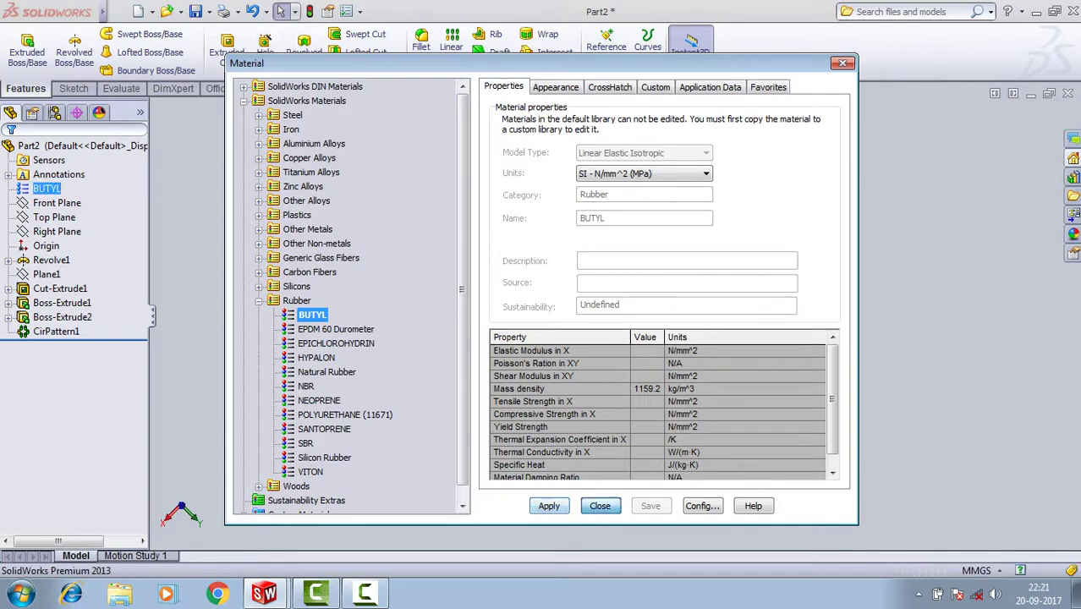
pyautogui.click(599, 506)
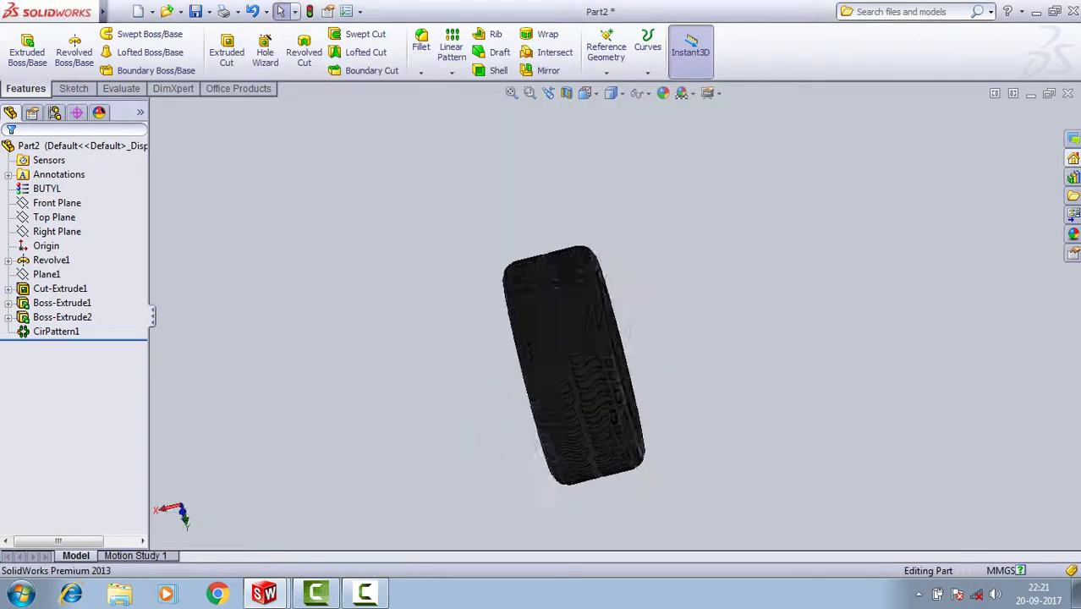